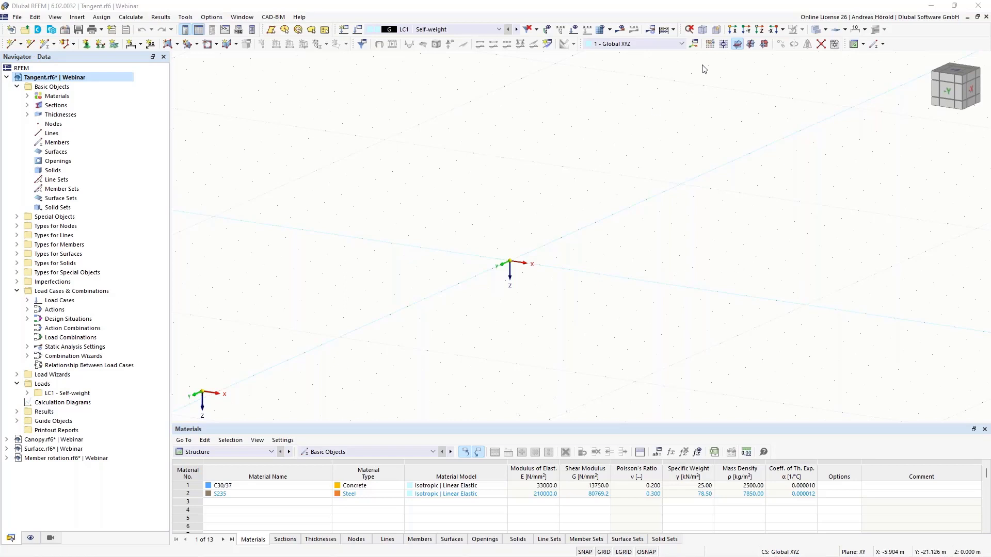
Step: Draw a single line in plan view from the origin to X 0, Y -7 m
{"action": "left_click", "coordinate": [760, 30]}
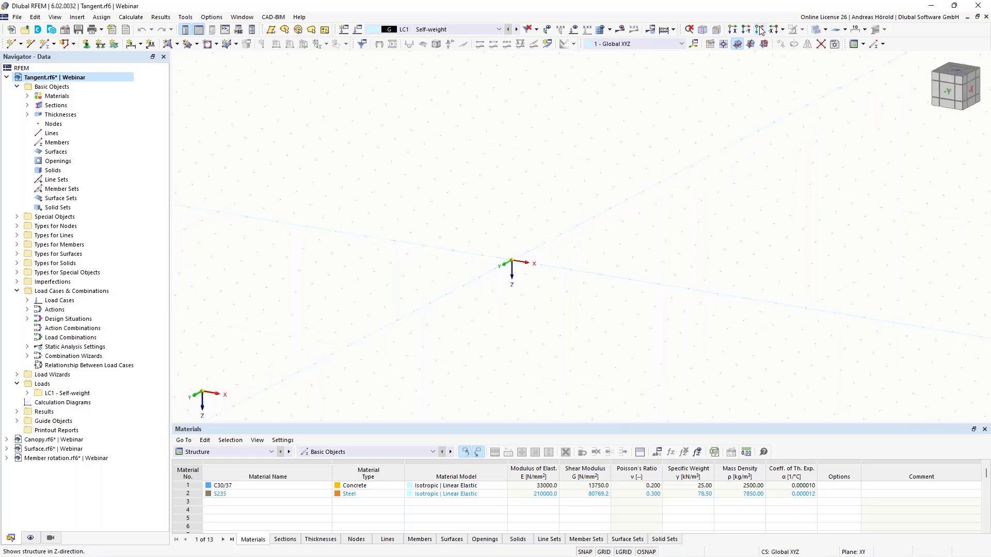
{"action": "middle_click_drag", "start_coordinate": [666, 255], "coordinate": [655, 281]}
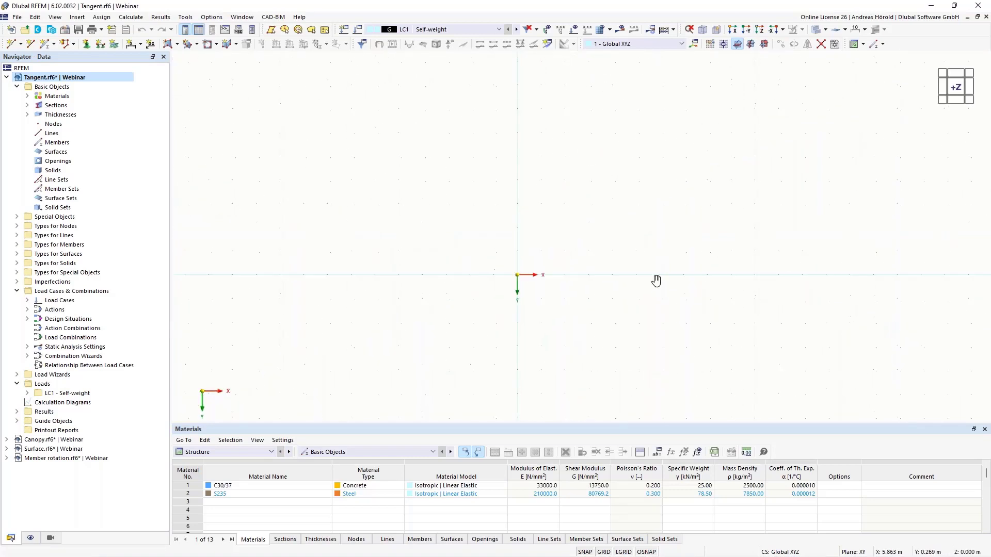
{"action": "left_click", "coordinate": [32, 46]}
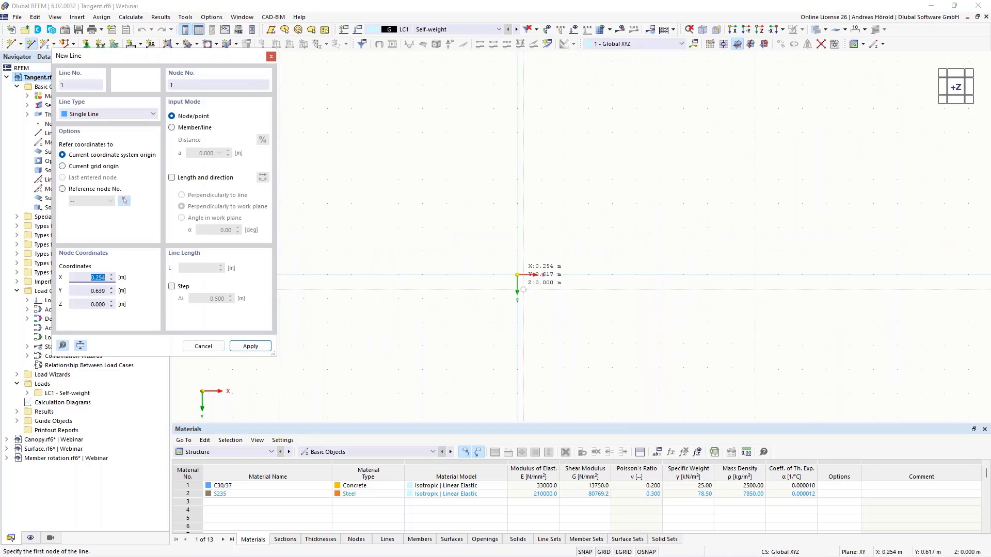
{"action": "left_click", "coordinate": [517, 275]}
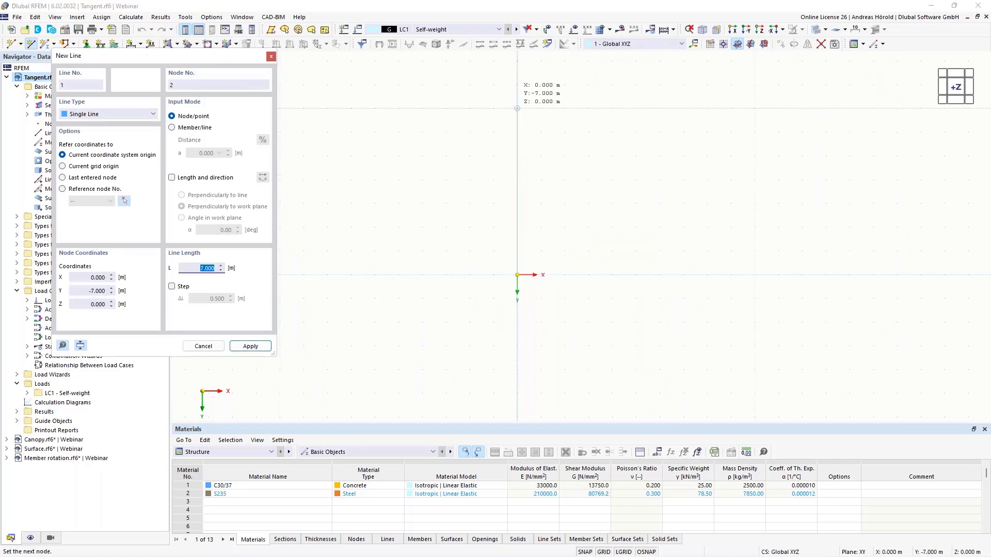
{"action": "left_click", "coordinate": [517, 108]}
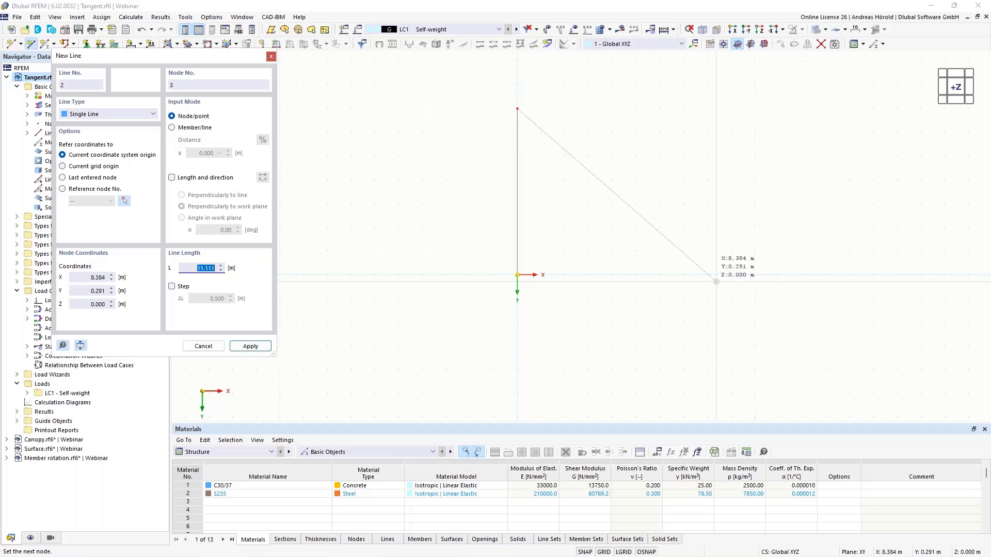
Step: Draw a second, parallel line from X 5, Y 0 m to X 5, Y -4 m
{"action": "left_click", "coordinate": [636, 275]}
{"action": "left_click", "coordinate": [636, 180]}
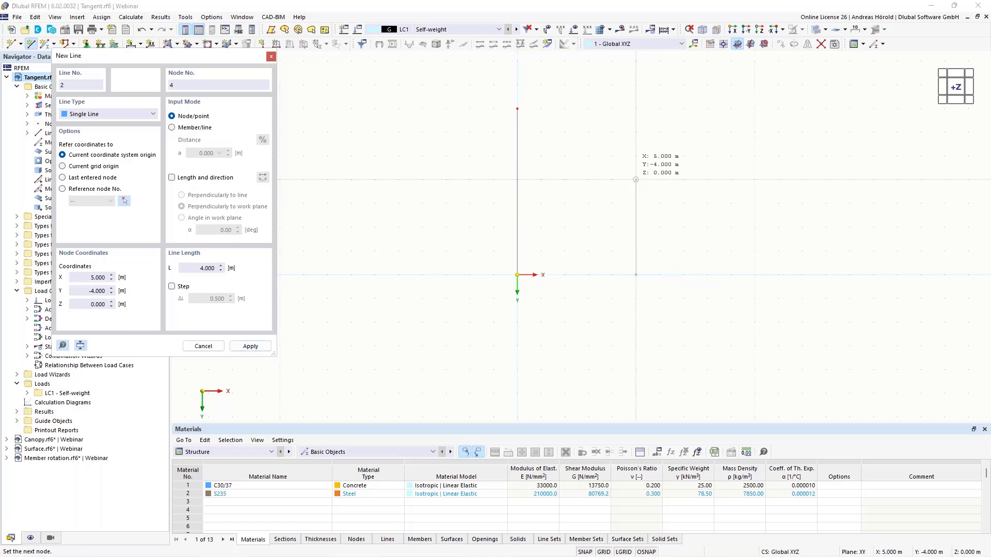
{"action": "key", "text": "Escape"}
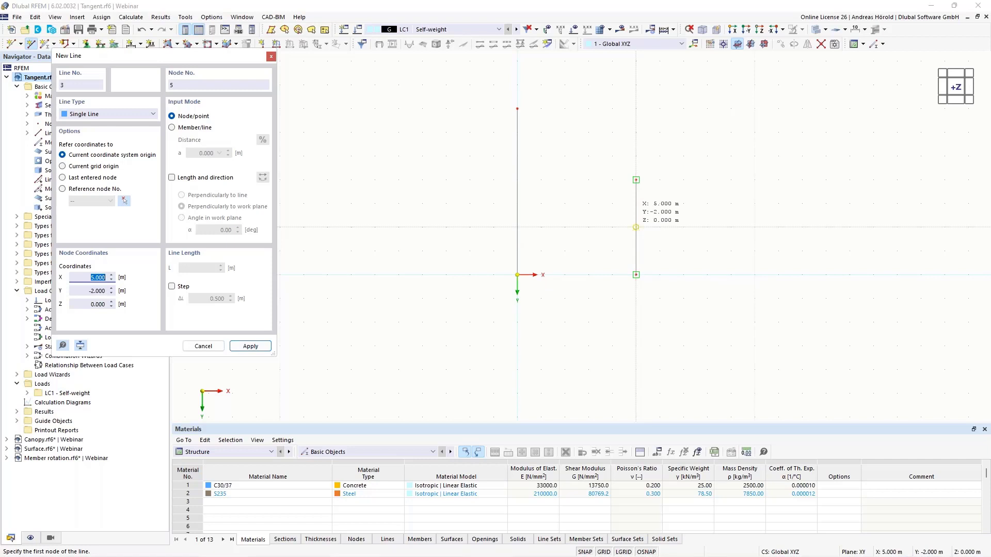
{"action": "left_click", "coordinate": [636, 227]}
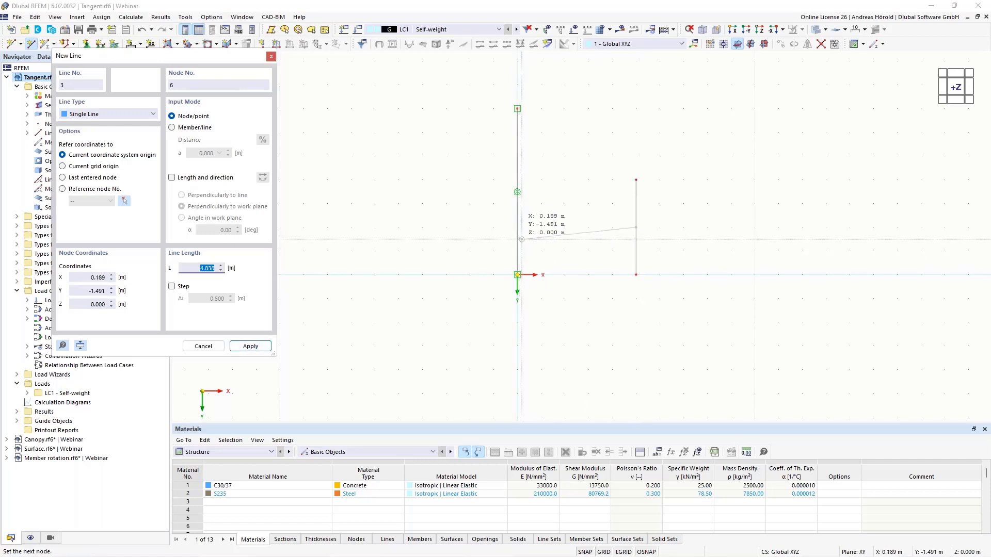
{"action": "key", "text": "Escape"}
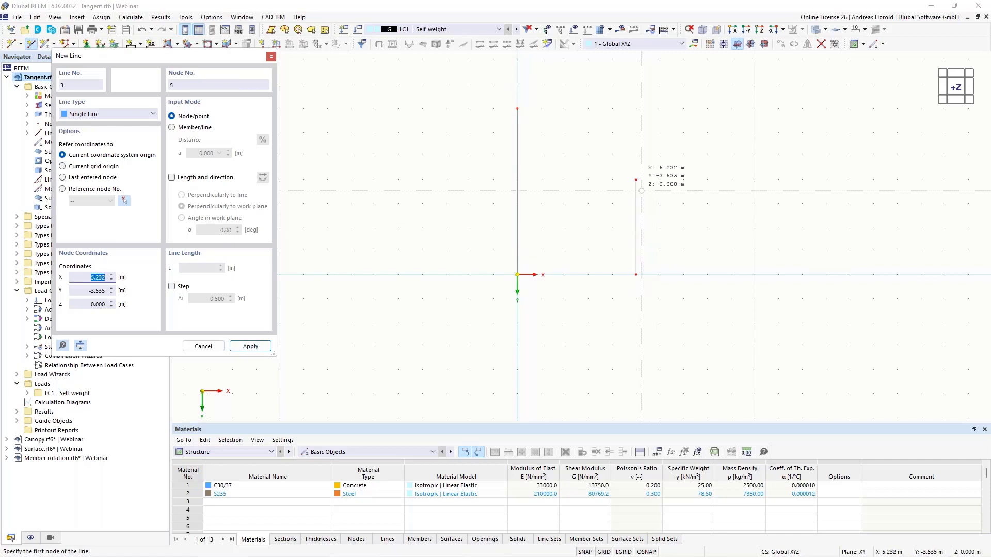
{"action": "key", "text": "Escape"}
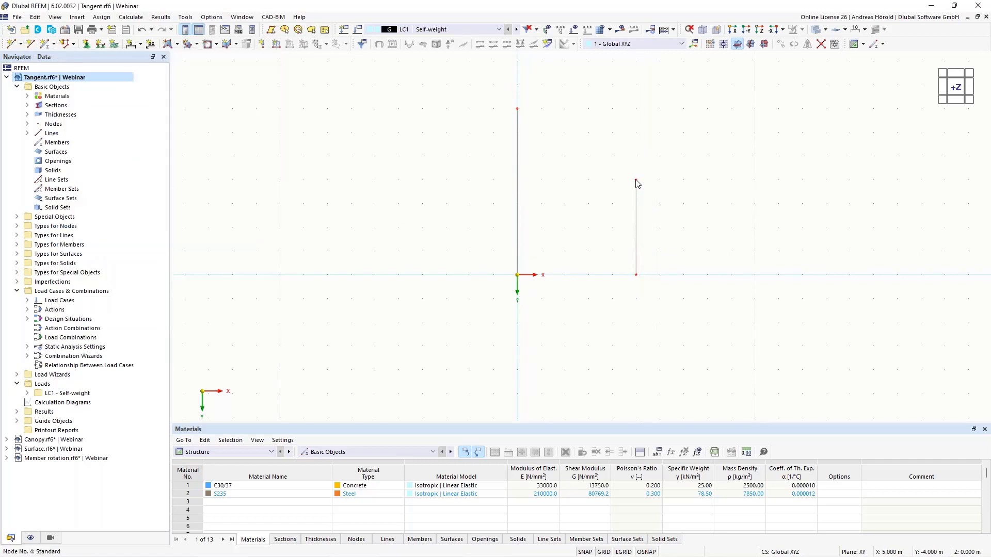
Step: Move the free end node of the shorter line to X 5, Y -5 m
{"action": "left_click_drag", "start_coordinate": [638, 163], "coordinate": [638, 163]}
{"action": "left_click", "coordinate": [31, 45]}
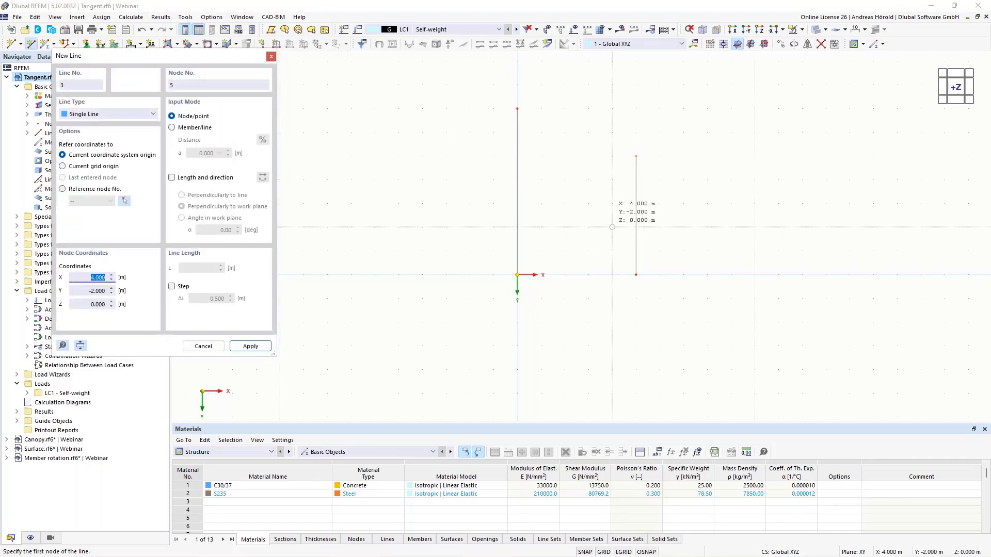
{"action": "left_click", "coordinate": [636, 215]}
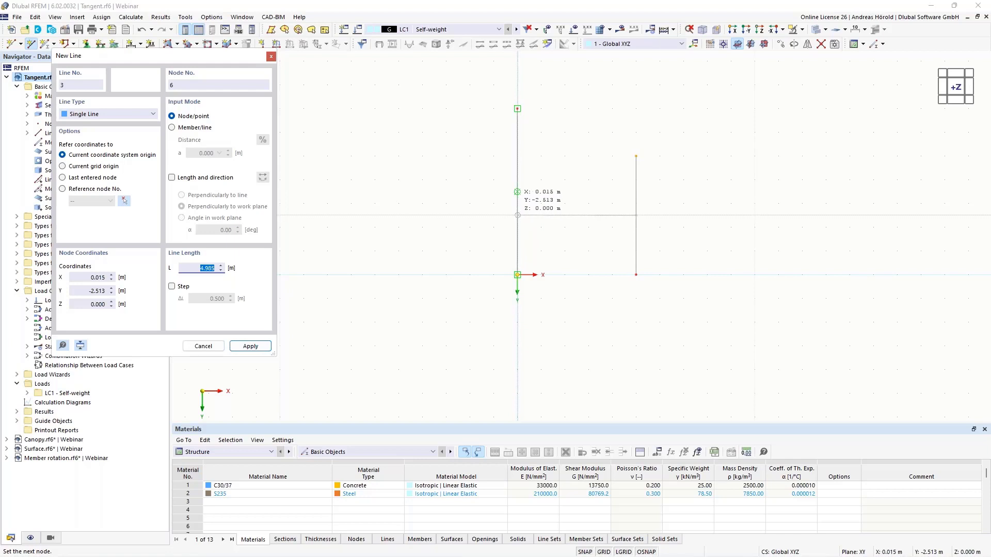
{"action": "key", "text": "Escape"}
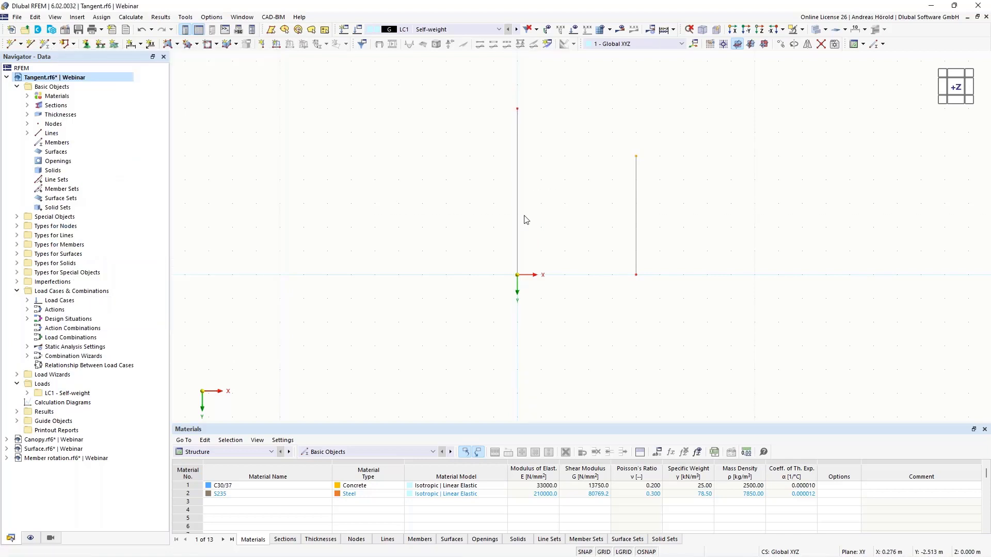
Step: Draw a circle centred at X -8, Y -2 m that passes through X -5, Y -3 m, with a radius of about 3.162 m
{"action": "left_click", "coordinate": [73, 43]}
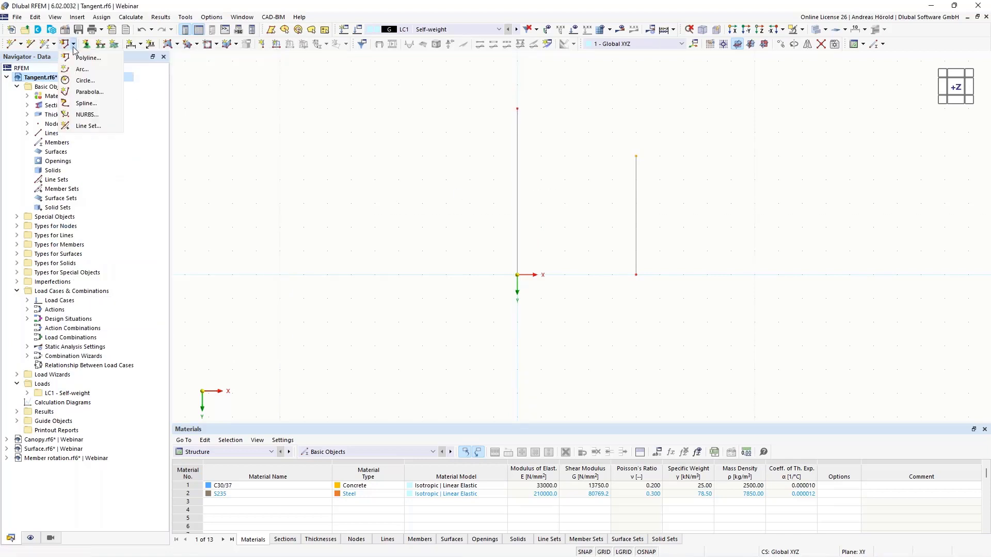
{"action": "left_click", "coordinate": [66, 81]}
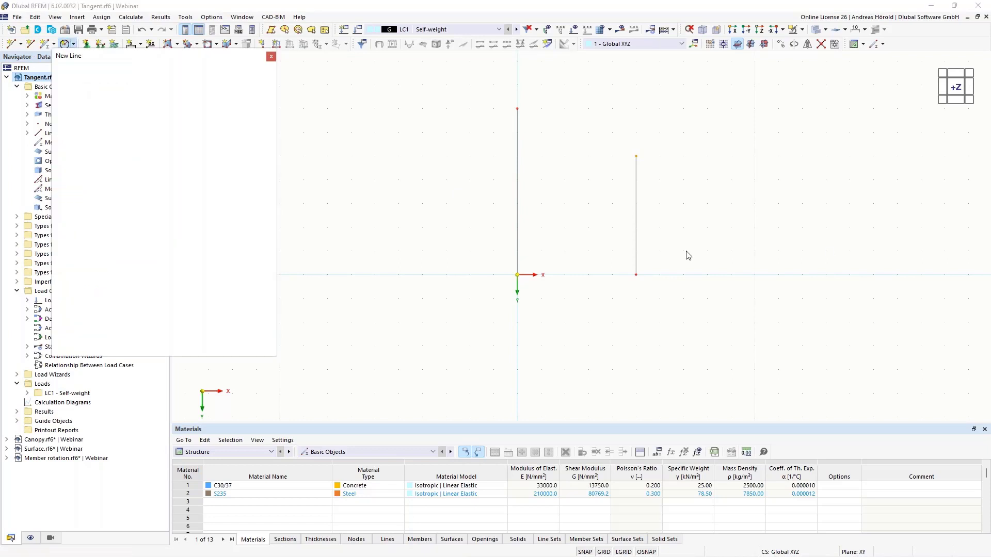
{"action": "left_click", "coordinate": [327, 227]}
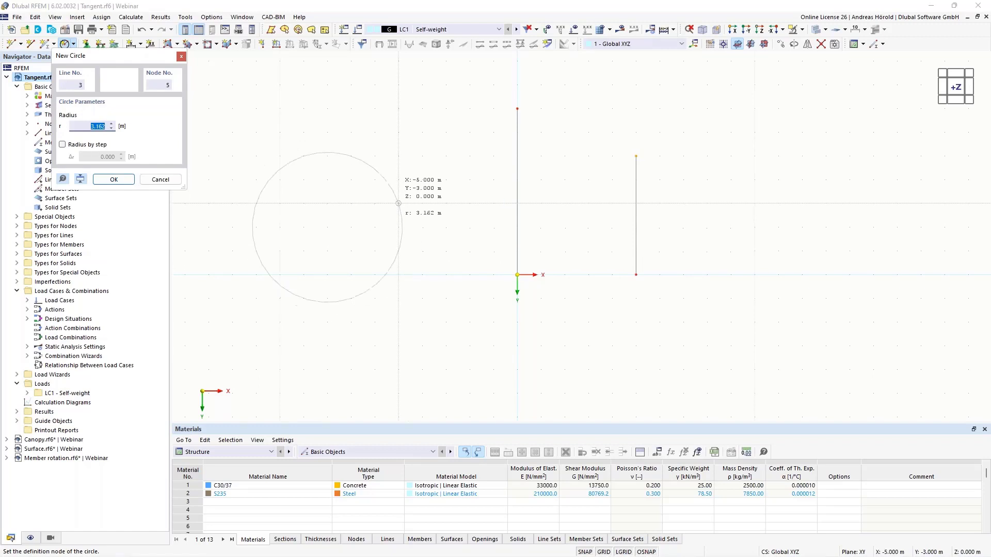
{"action": "left_click", "coordinate": [399, 203]}
{"action": "middle_click_drag", "start_coordinate": [485, 266], "coordinate": [621, 295]}
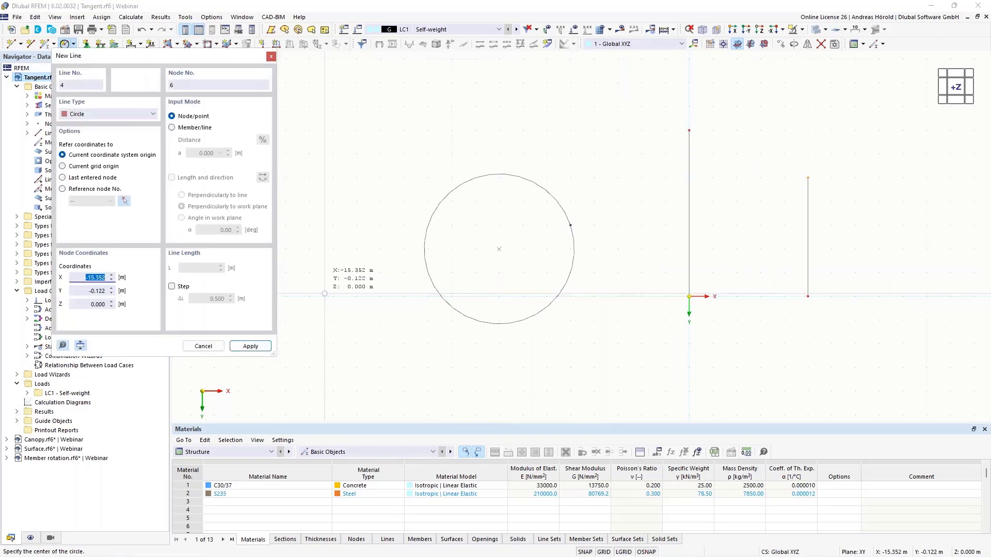
{"action": "key", "text": "Escape"}
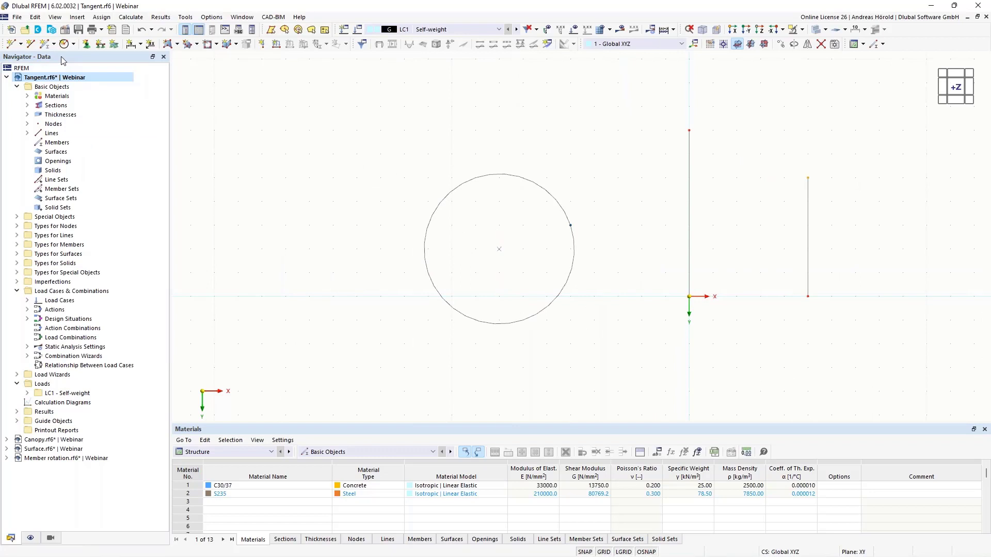
{"action": "left_click", "coordinate": [31, 44]}
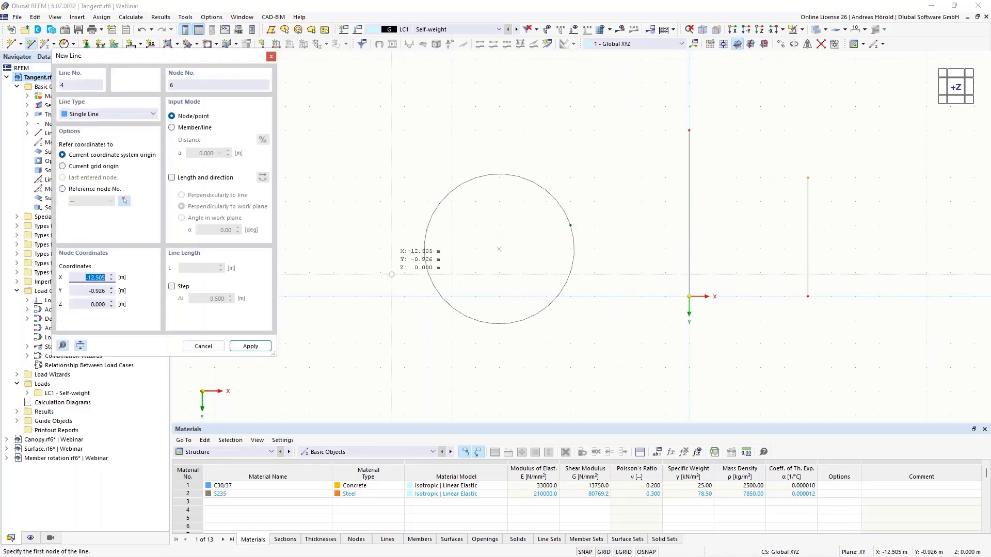
{"action": "left_click", "coordinate": [357, 296]}
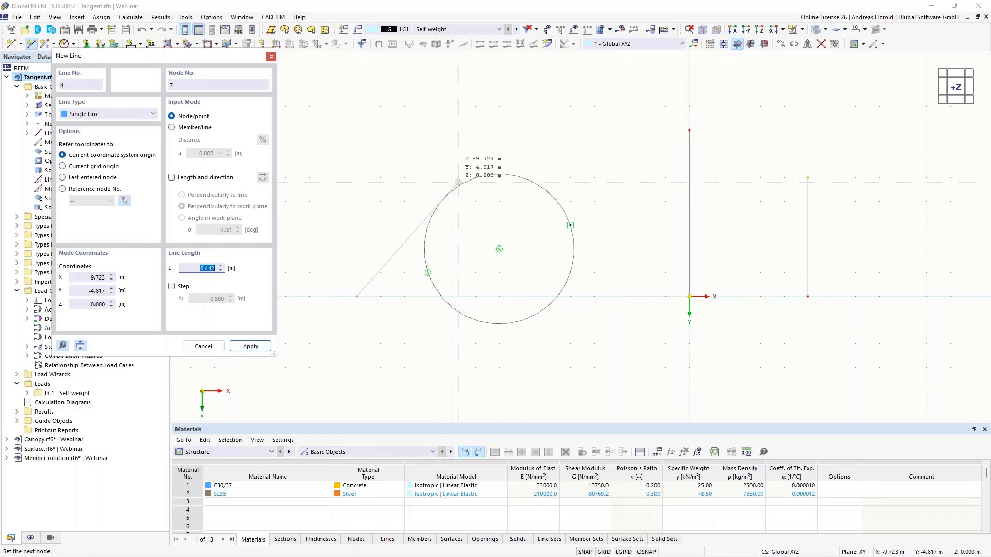
{"action": "key", "text": "Escape"}
{"action": "key", "text": "Escape"}
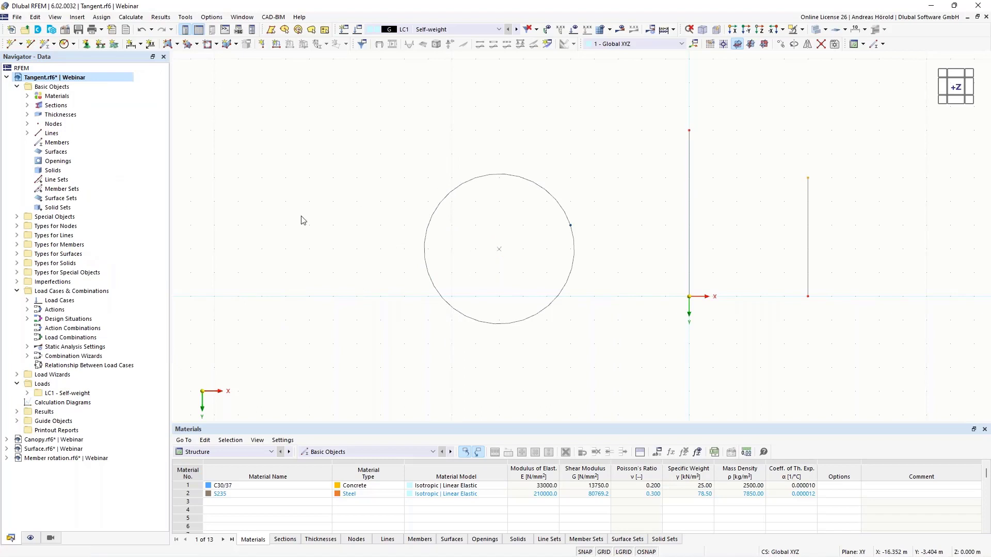
Step: Edit the Standard object snap to enable Perpendicular, Tangent and Circle quadrants snapping, and set it active
{"action": "left_click", "coordinate": [17, 421]}
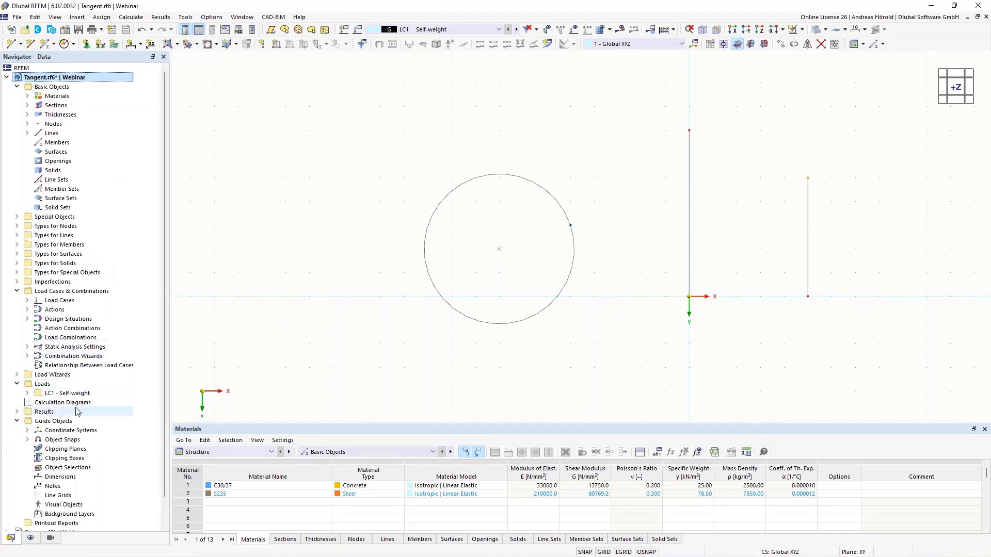
{"action": "scroll", "coordinate": [77, 411], "scroll_direction": "down", "scroll_amount": 1}
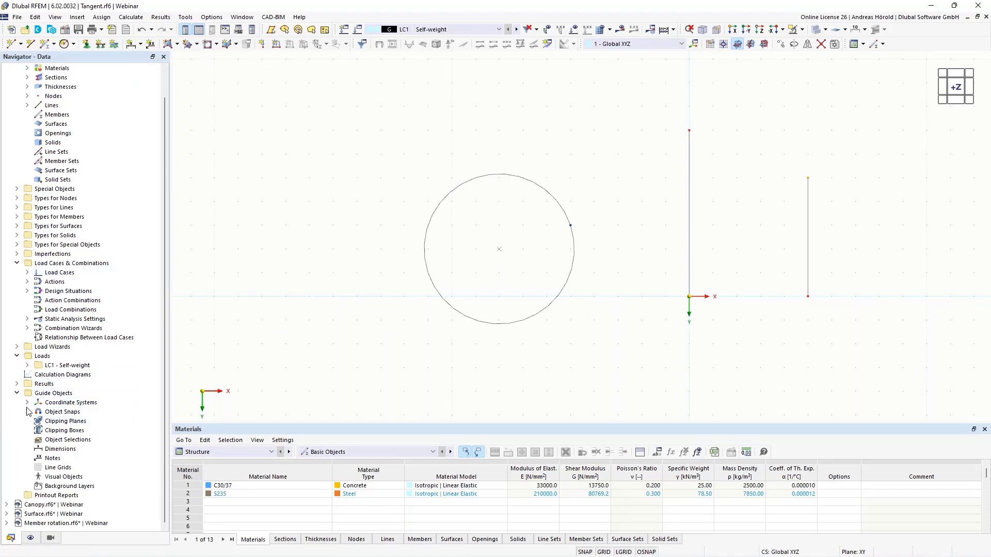
{"action": "left_click", "coordinate": [27, 412]}
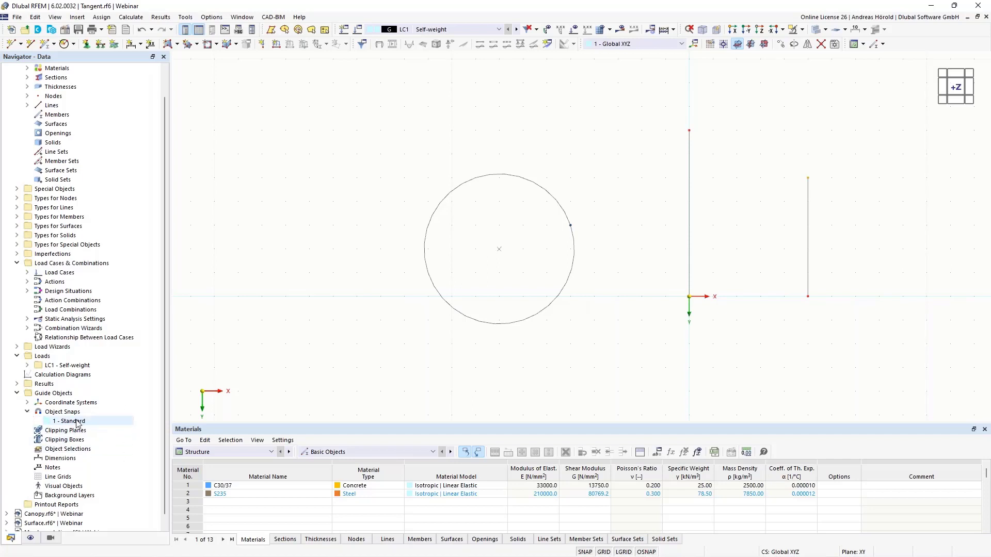
{"action": "right_click", "coordinate": [647, 552]}
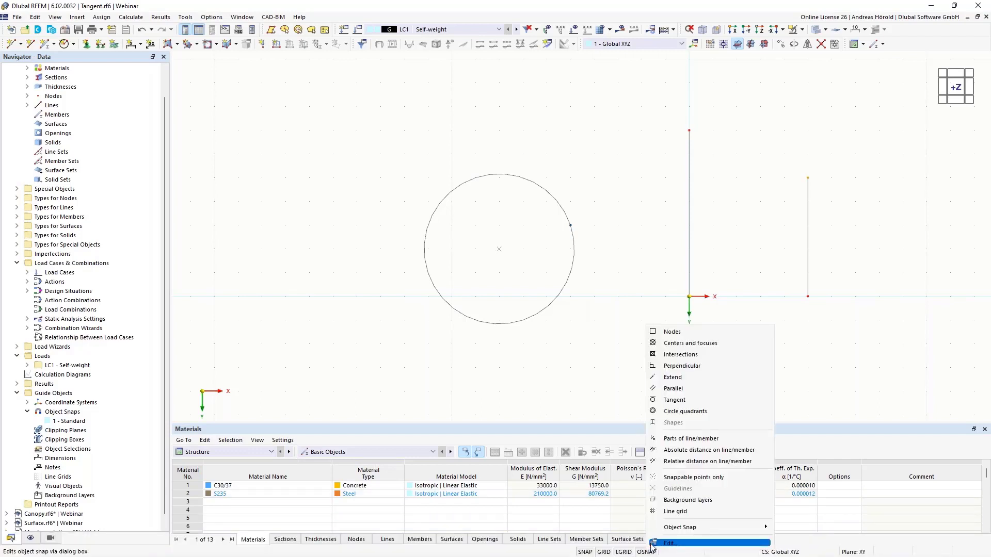
{"action": "left_click", "coordinate": [678, 545]}
{"action": "left_click_drag", "start_coordinate": [459, 115], "coordinate": [532, 101]}
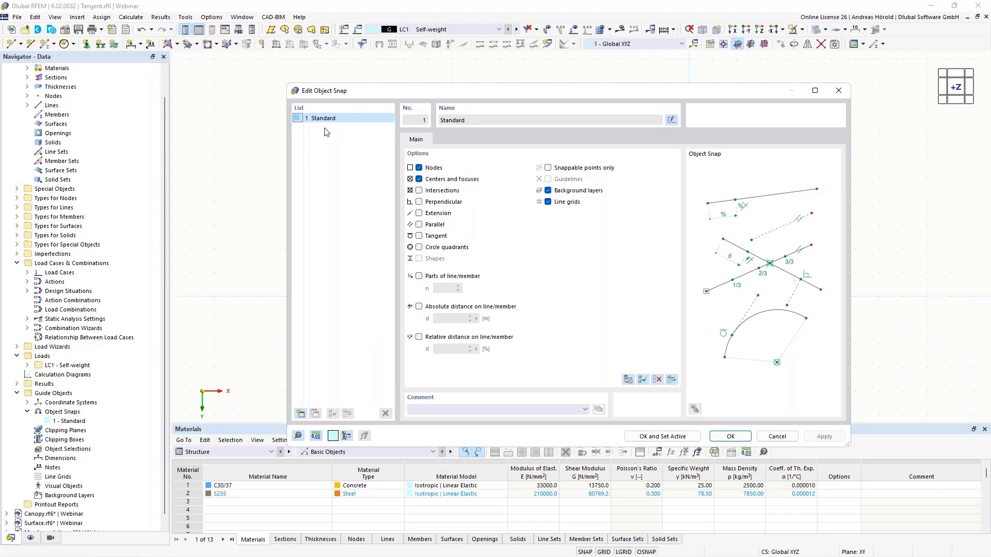
{"action": "left_click", "coordinate": [419, 202]}
{"action": "left_click", "coordinate": [652, 436]}
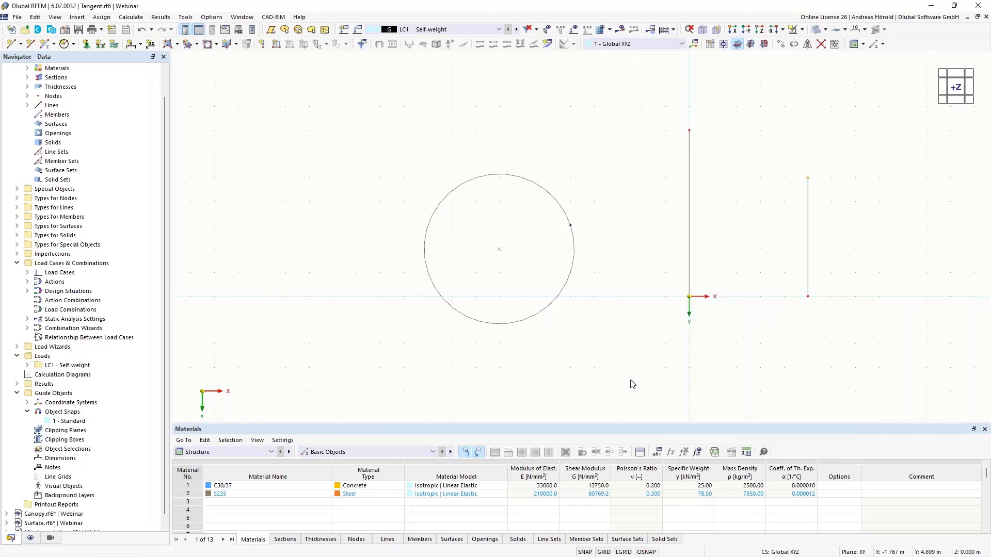
Step: Draw a line from the midpoint of the shorter line at X 5, Y -2.5 m to the perpendicular snap point on the longer line
{"action": "middle_click_drag", "start_coordinate": [338, 202], "coordinate": [266, 217]}
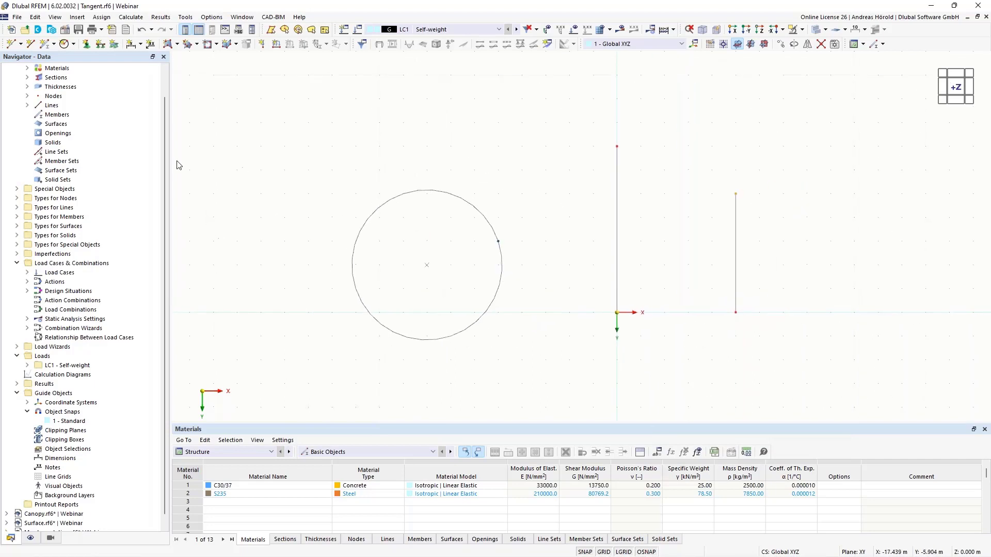
{"action": "left_click", "coordinate": [30, 44]}
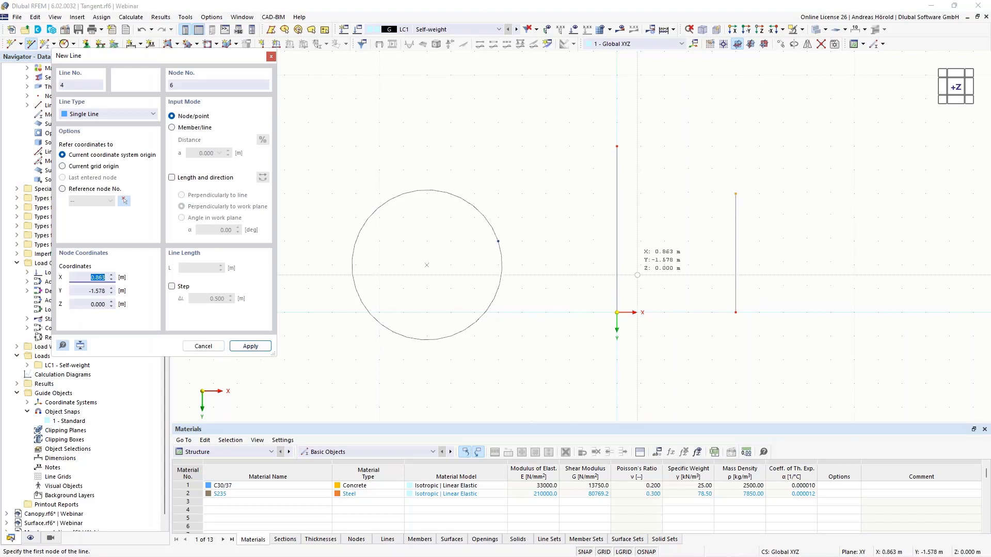
{"action": "left_click", "coordinate": [736, 253]}
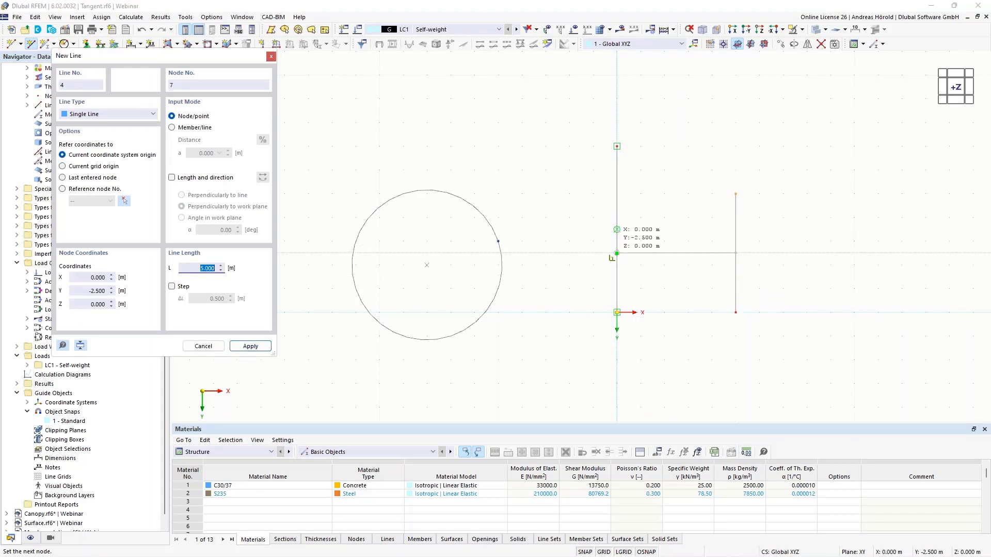
{"action": "left_click", "coordinate": [617, 253]}
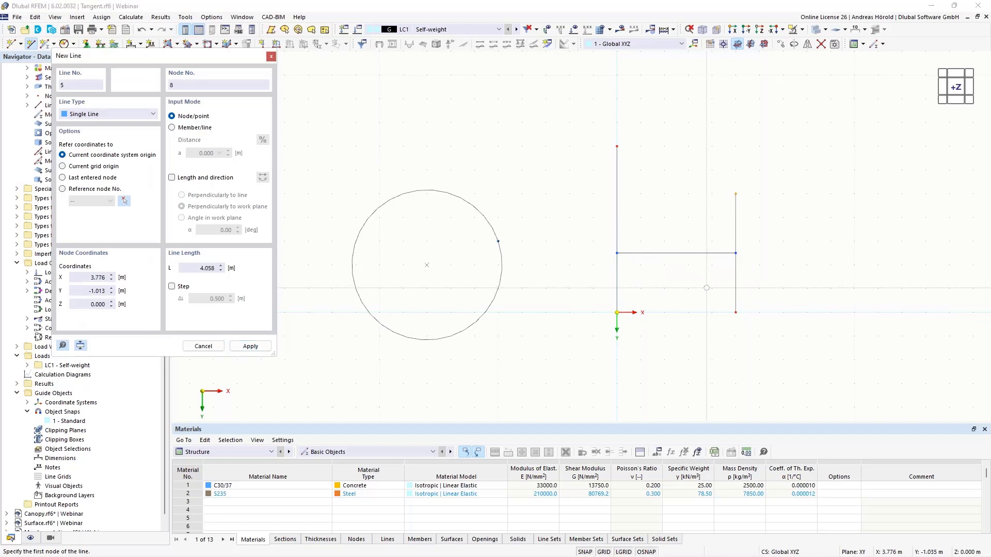
Step: Draw a line from X -14, Y 0 m to the tangent snap point on the circle's upper-left side
{"action": "middle_click_drag", "start_coordinate": [558, 316], "coordinate": [692, 304]}
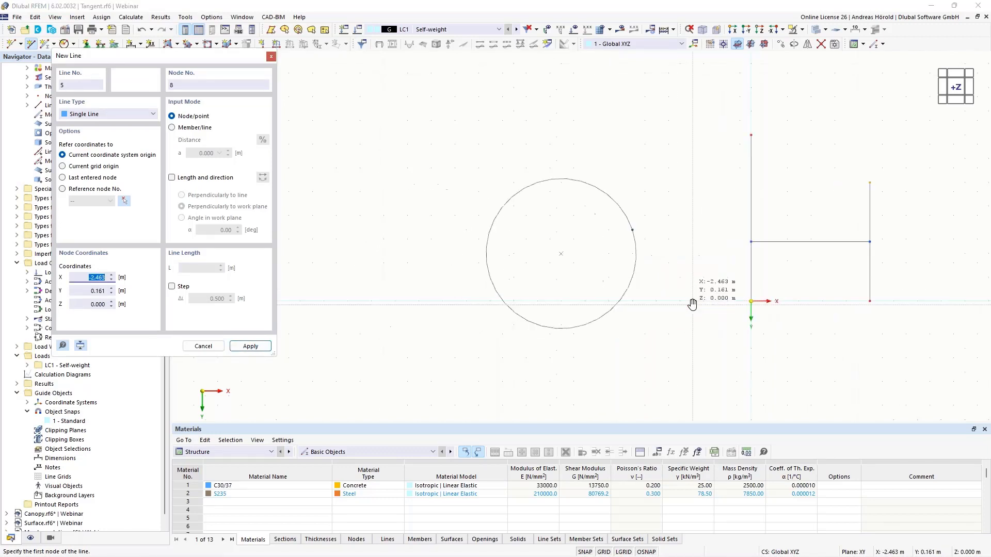
{"action": "left_click", "coordinate": [419, 301]}
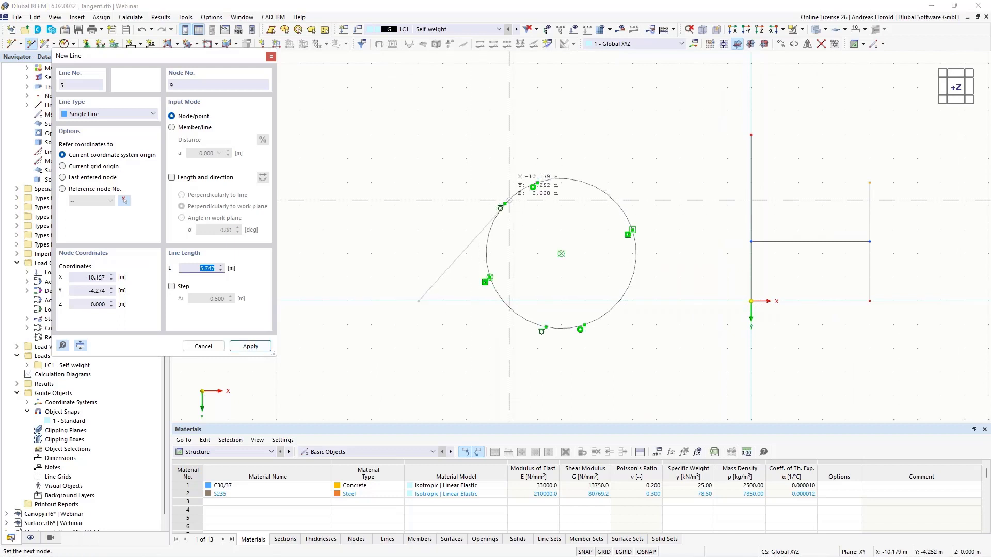
{"action": "left_click", "coordinate": [506, 204]}
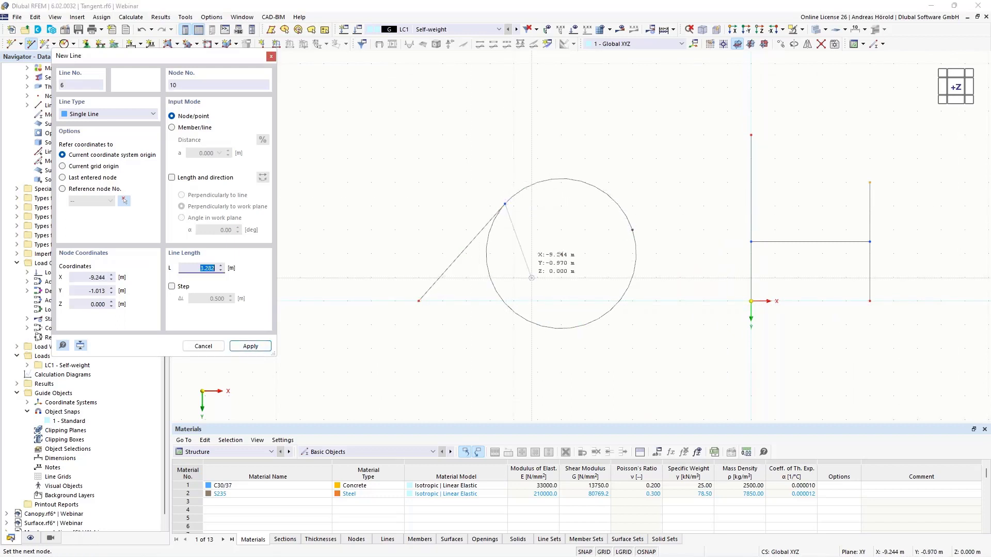
{"action": "key", "text": "Escape"}
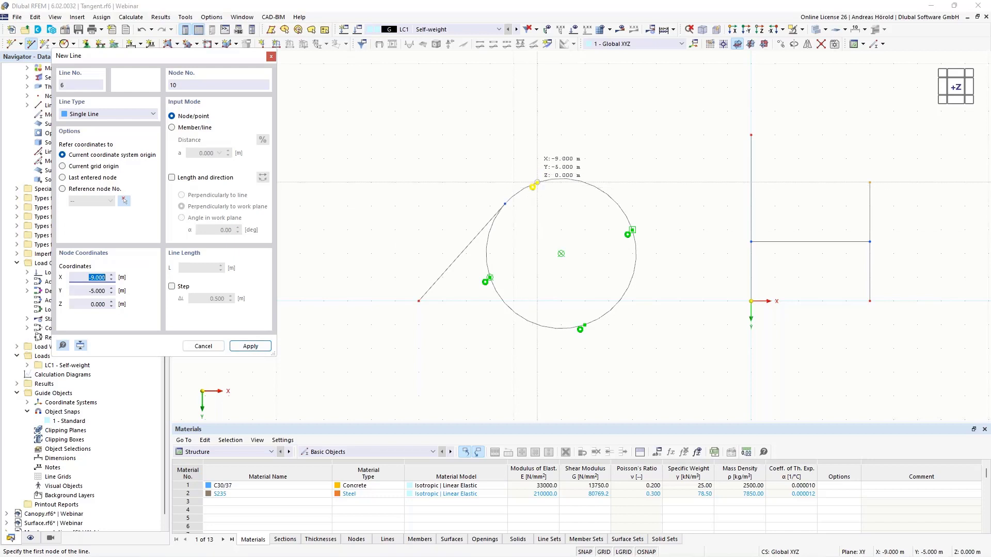
Step: Draw four connected lines between the circle's quadrant snap points (-9, -5), (-5, -3), (-7, 1) and (-11, -1) m, closing an inscribed square
{"action": "left_click", "coordinate": [537, 182]}
{"action": "left_click", "coordinate": [632, 229]}
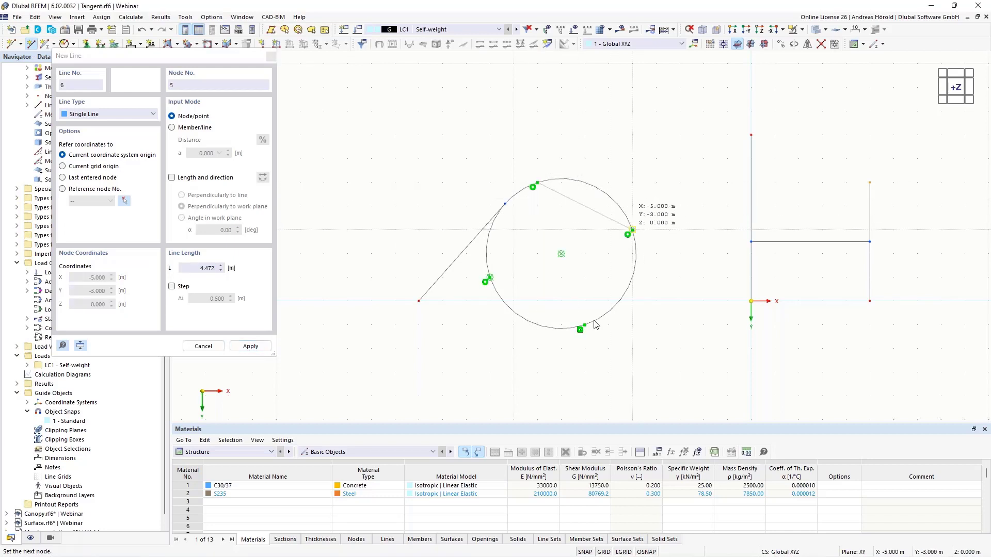
{"action": "left_click", "coordinate": [584, 325]}
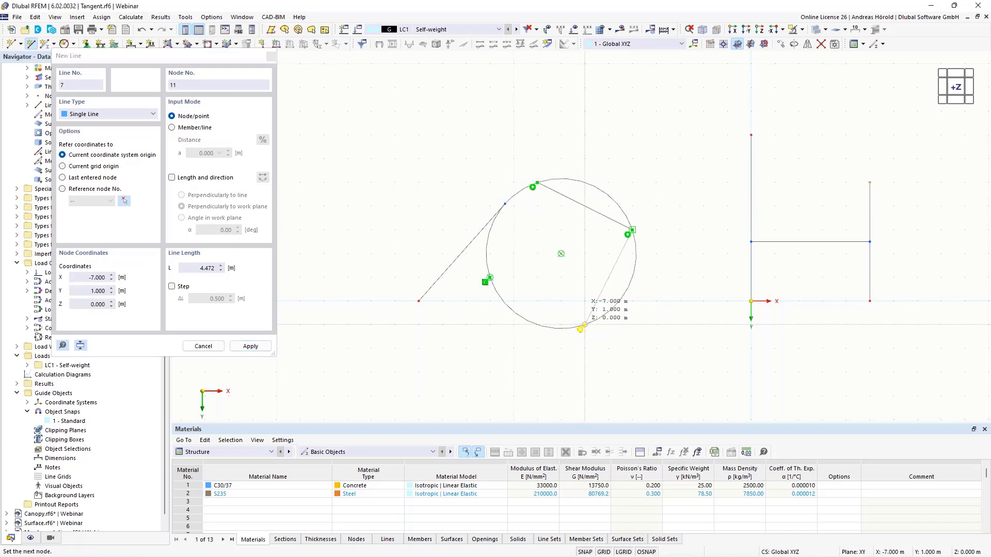
{"action": "left_click", "coordinate": [490, 277]}
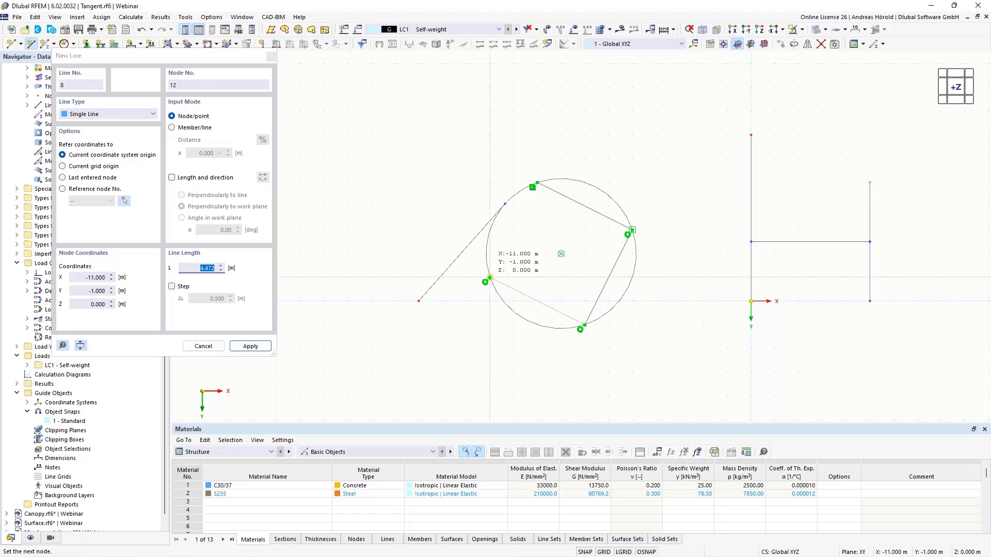
{"action": "left_click", "coordinate": [537, 183]}
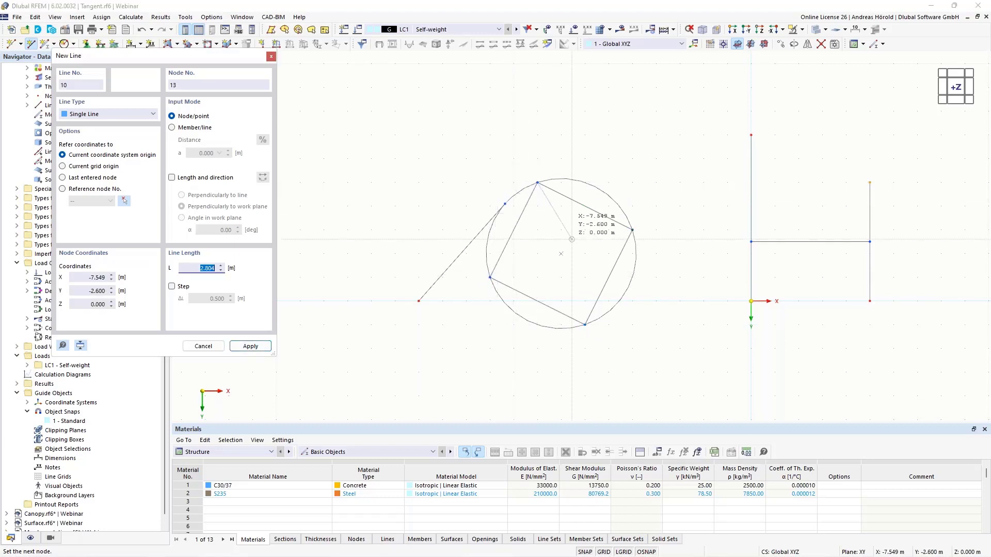
{"action": "key", "text": "Escape"}
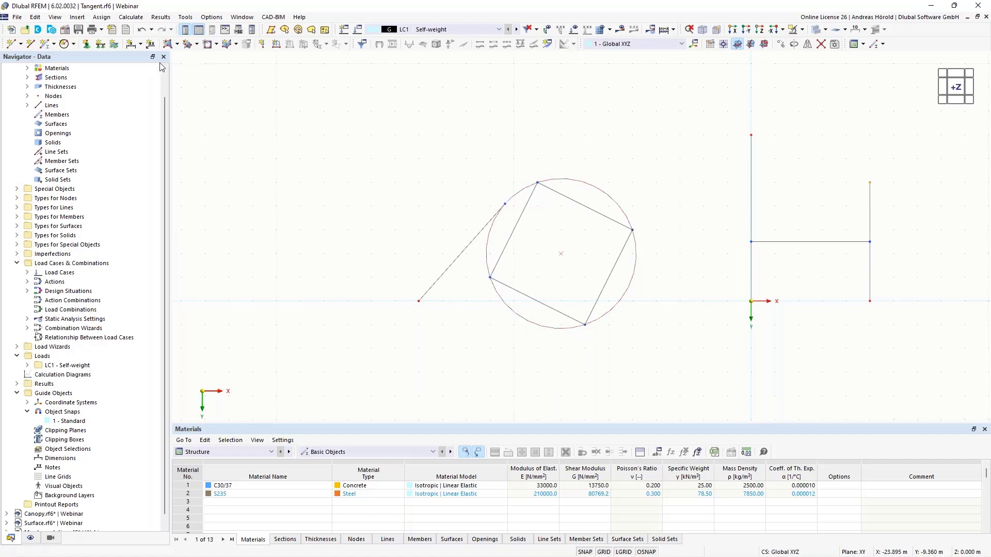
Step: Undo the last three line creations one at a time and redo all three
{"action": "left_click", "coordinate": [142, 30]}
{"action": "left_click", "coordinate": [141, 30]}
{"action": "left_click", "coordinate": [142, 30]}
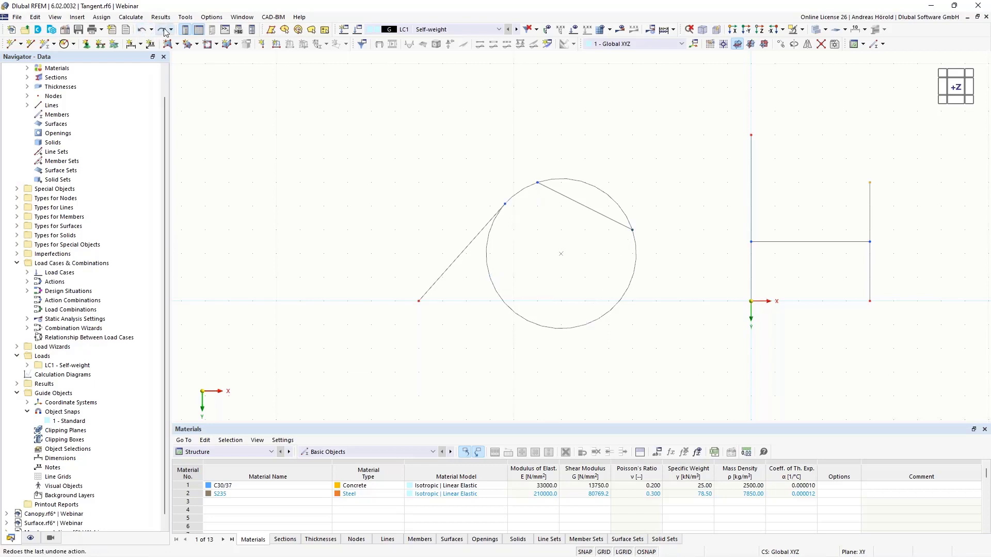
{"action": "left_click", "coordinate": [162, 32]}
{"action": "left_click", "coordinate": [162, 32]}
{"action": "left_click", "coordinate": [162, 32]}
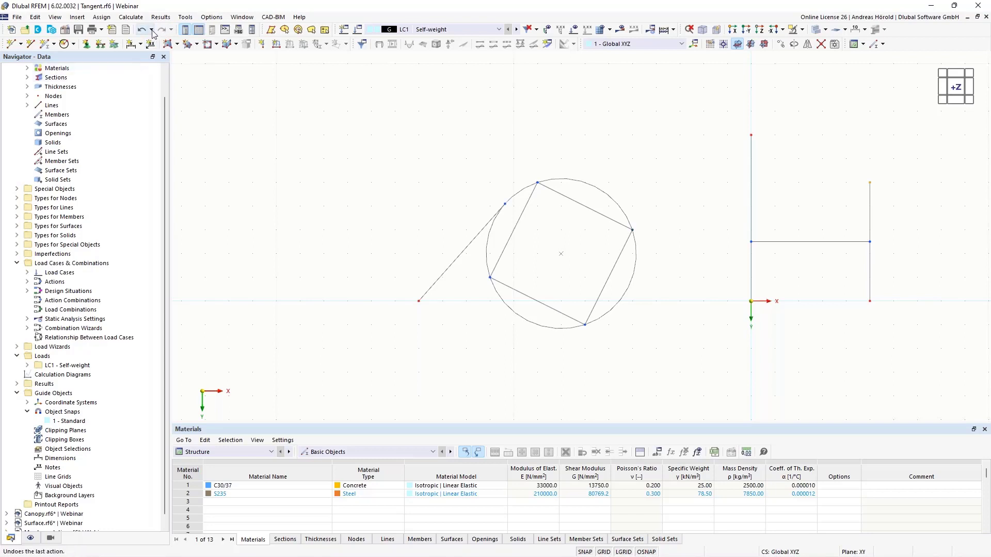
Step: Undo the action history back through Create Line No. 4 and Create Line No. 1, and redo everything up to Create Line No. 9
{"action": "left_click", "coordinate": [152, 30]}
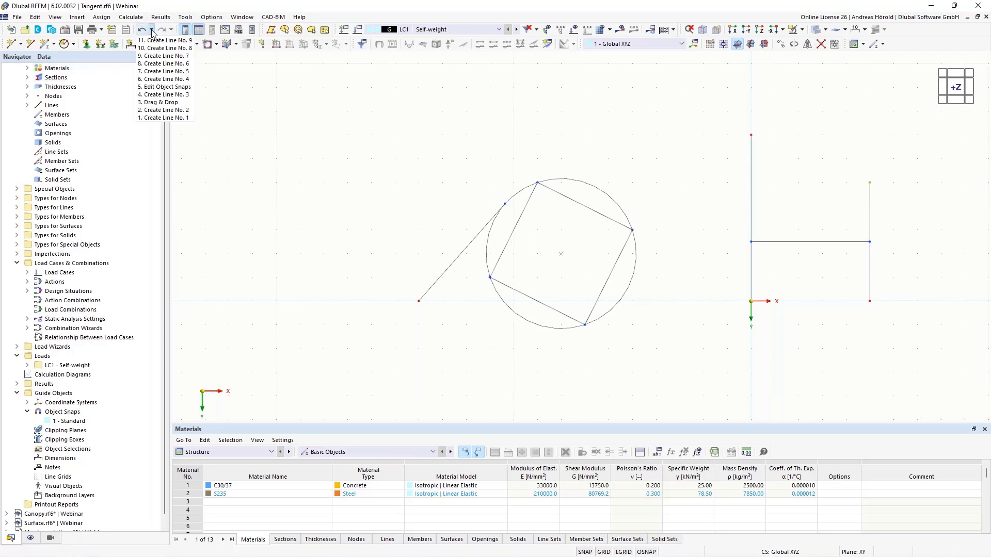
{"action": "left_click", "coordinate": [166, 78]}
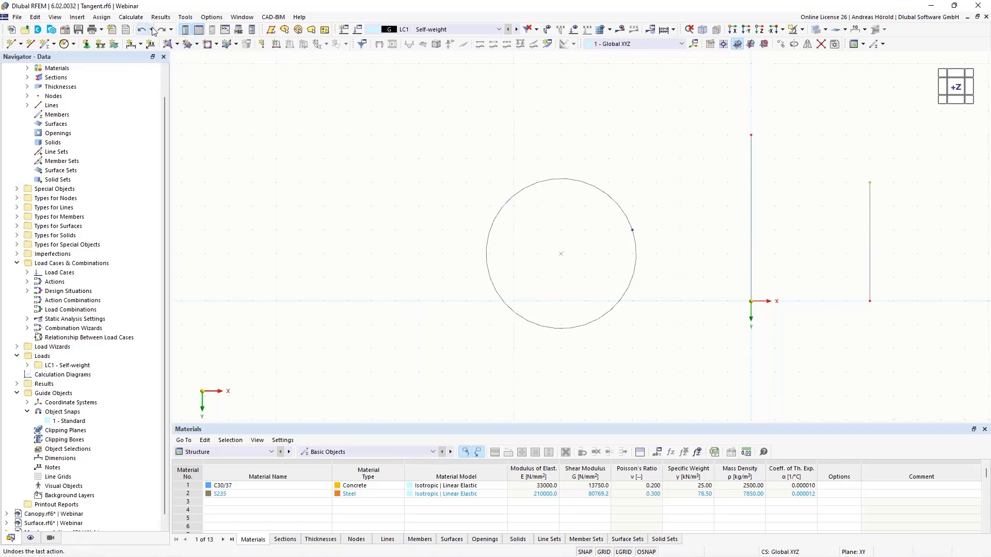
{"action": "left_click", "coordinate": [152, 30]}
{"action": "left_click", "coordinate": [161, 72]}
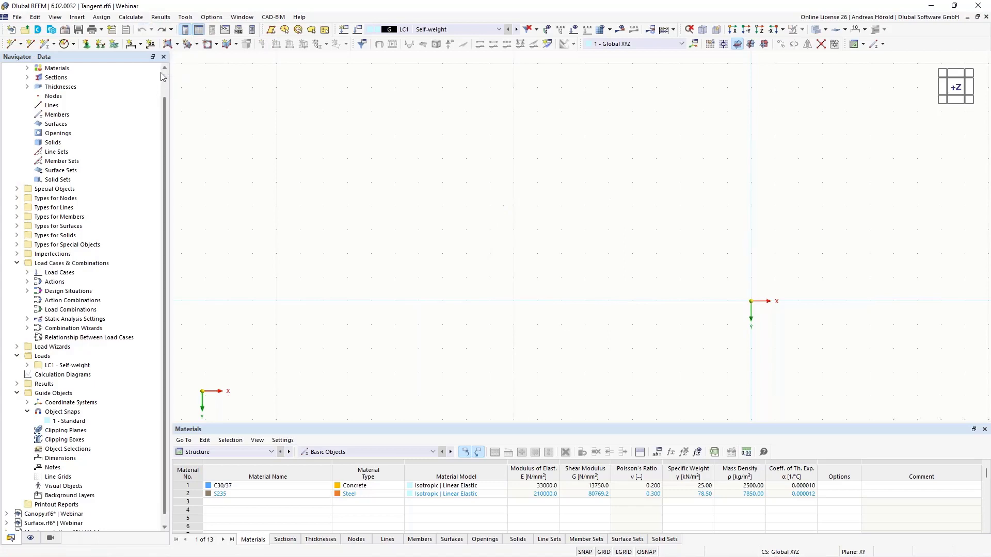
{"action": "left_click", "coordinate": [171, 30]}
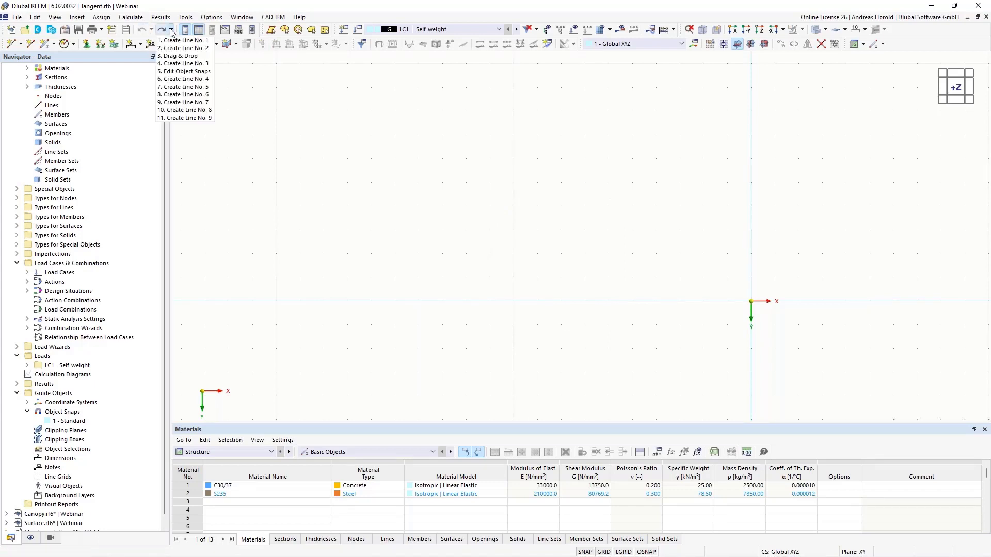
{"action": "left_click", "coordinate": [180, 118]}
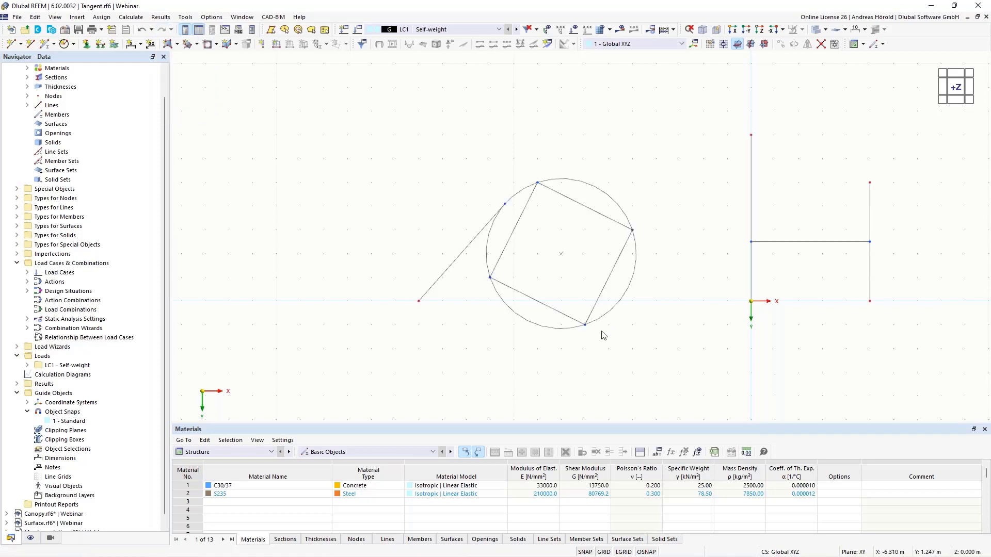
Step: Check the maximum number of undo steps in the program settings and leave them without changes
{"action": "left_click", "coordinate": [211, 18]}
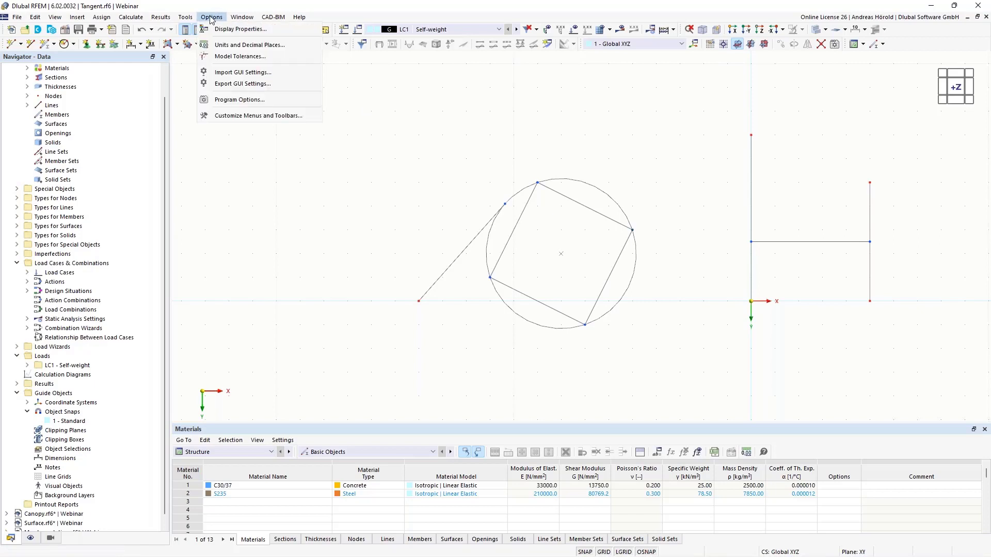
{"action": "left_click", "coordinate": [267, 100]}
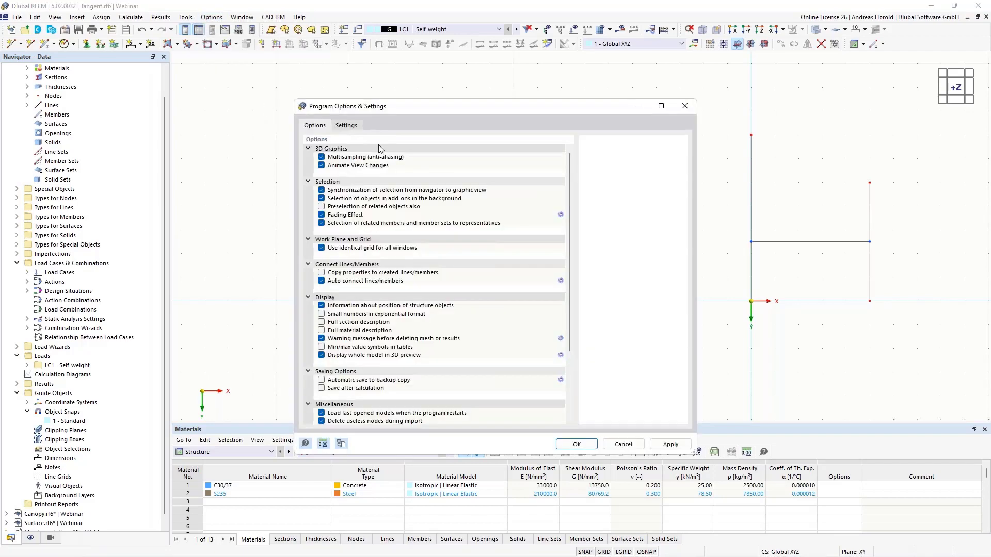
{"action": "left_click", "coordinate": [346, 126]}
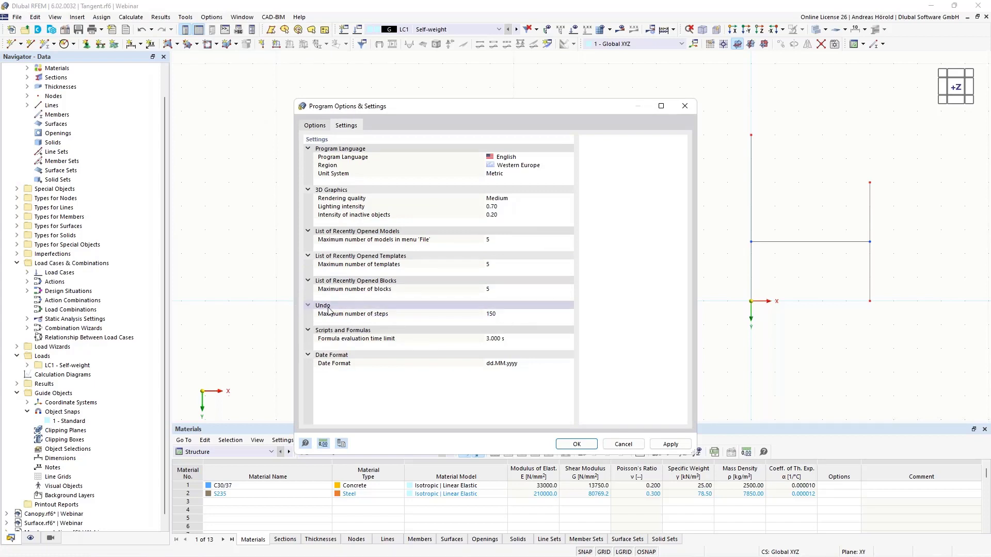
{"action": "left_click", "coordinate": [516, 315]}
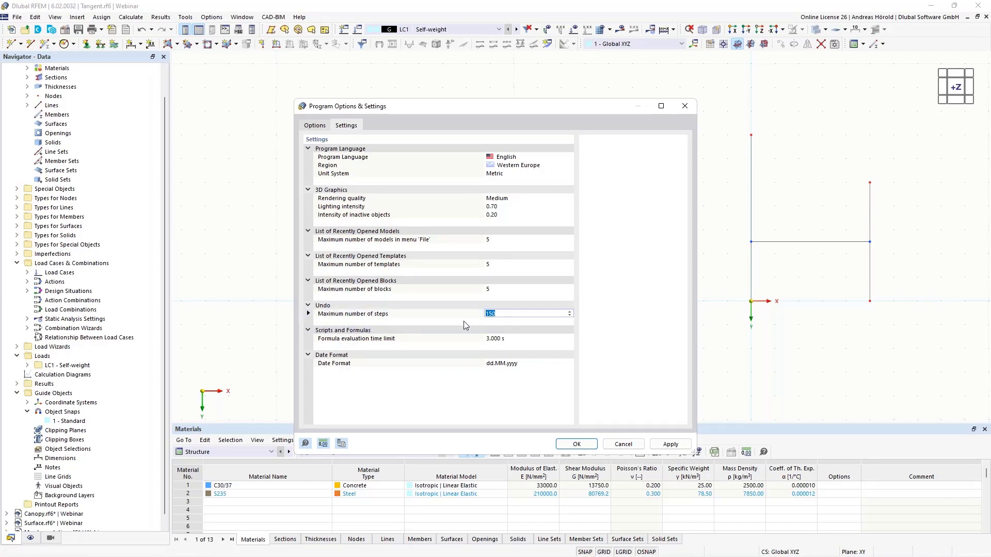
{"action": "left_click", "coordinate": [616, 446]}
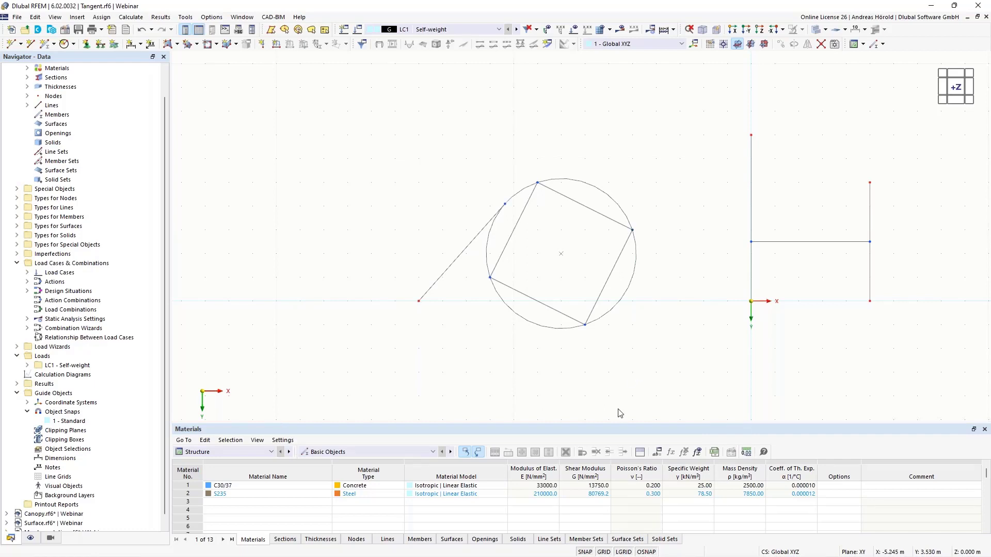
Step: Switch to the Canopy.rf6 model
{"action": "scroll", "coordinate": [103, 381], "scroll_direction": "up", "scroll_amount": 1}
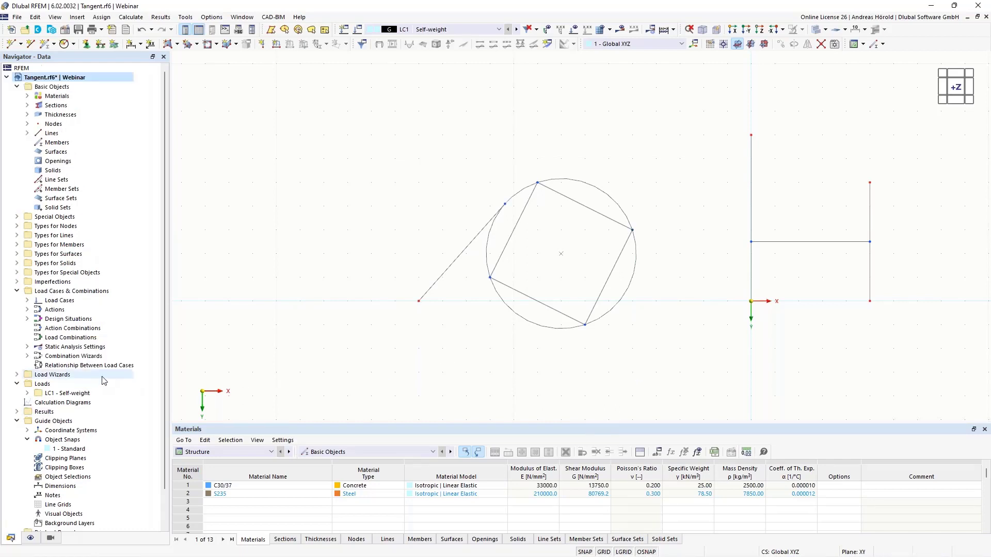
{"action": "scroll", "coordinate": [65, 310], "scroll_direction": "down", "scroll_amount": 2}
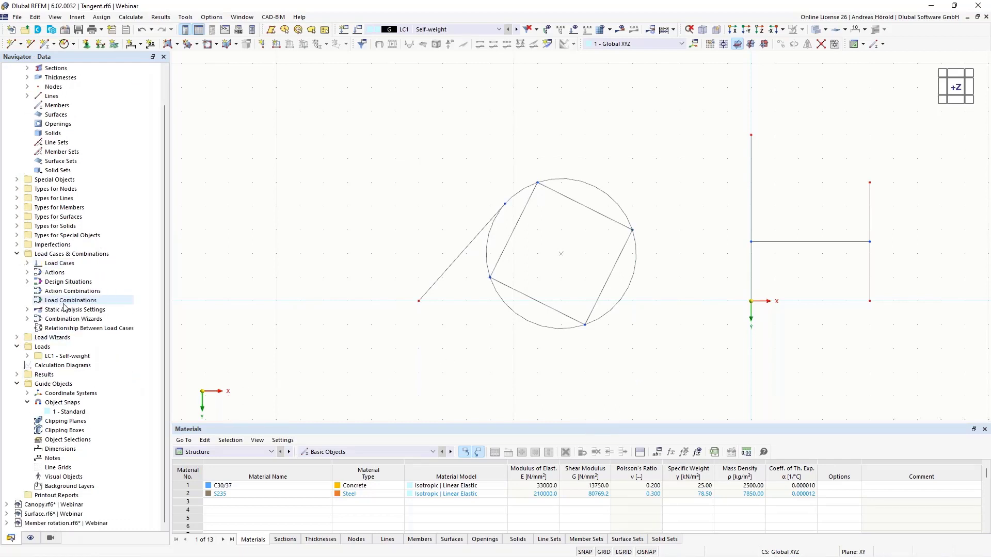
{"action": "left_click", "coordinate": [39, 506]}
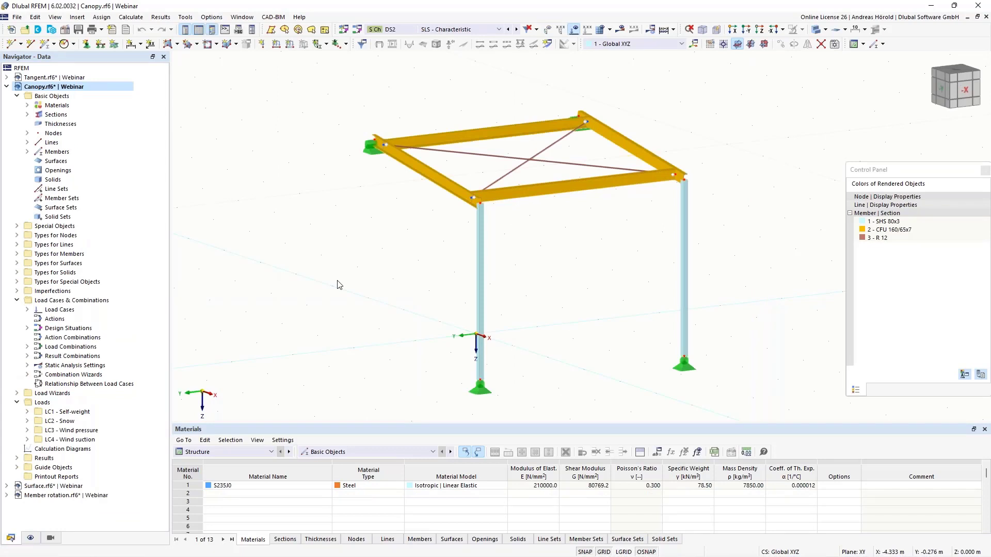
{"action": "middle_click_drag", "start_coordinate": [365, 333], "coordinate": [422, 310], "text": "ctrl"}
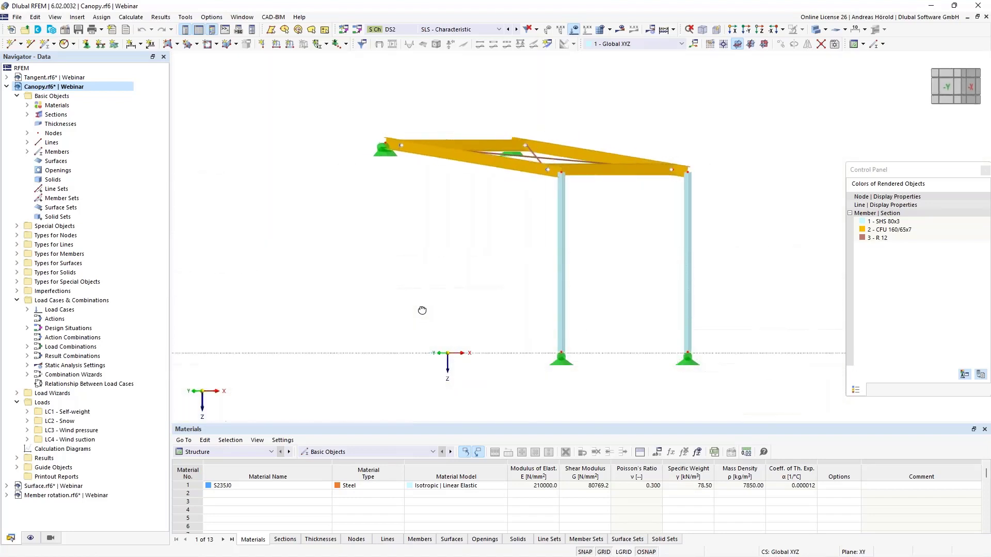
{"action": "middle_click_drag", "start_coordinate": [476, 296], "coordinate": [474, 302], "text": "ctrl"}
{"action": "right_click", "coordinate": [473, 302]}
{"action": "left_click", "coordinate": [406, 242]}
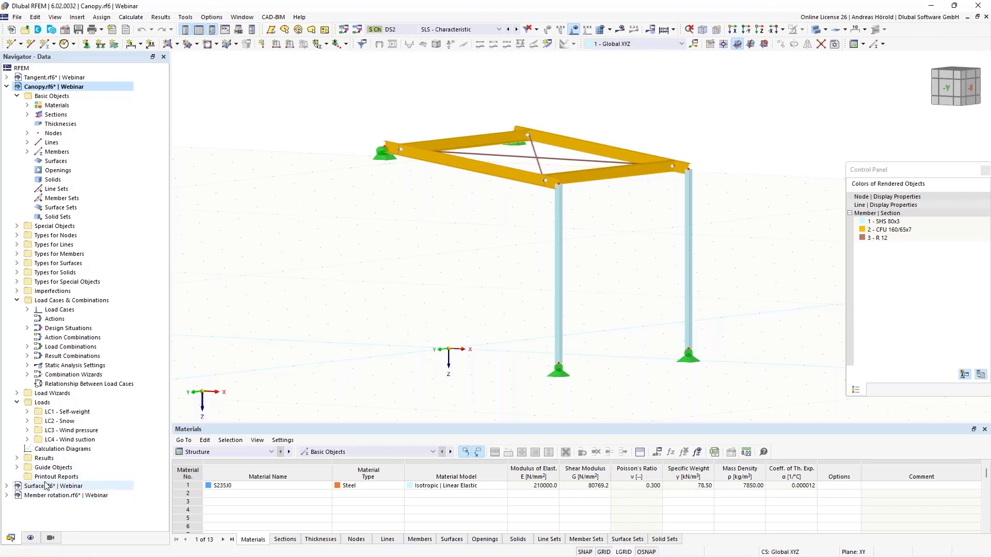
Step: Add a new coordinate system of the type 3 Points under the guide objects
{"action": "left_click", "coordinate": [17, 468]}
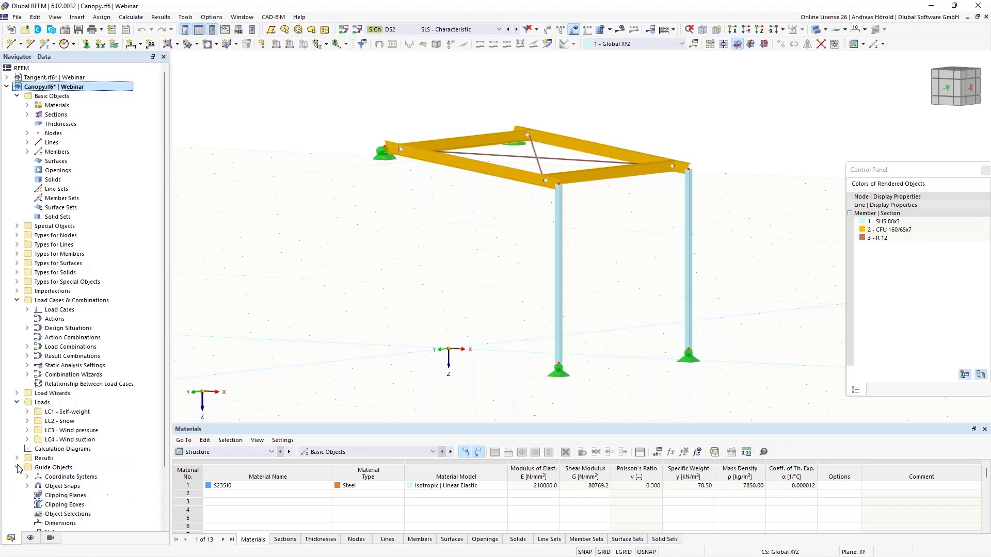
{"action": "scroll", "coordinate": [20, 465], "scroll_direction": "down", "scroll_amount": 3}
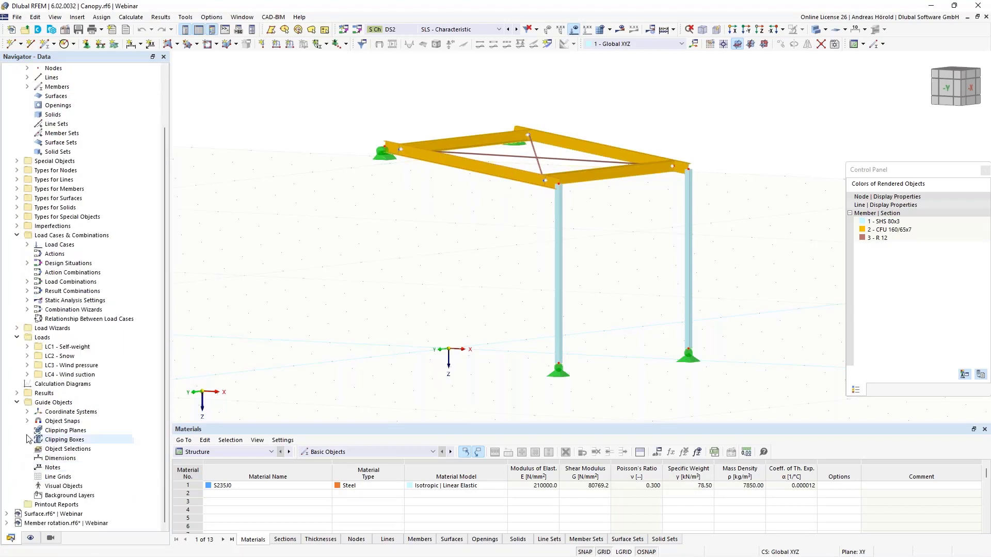
{"action": "left_click", "coordinate": [27, 411]}
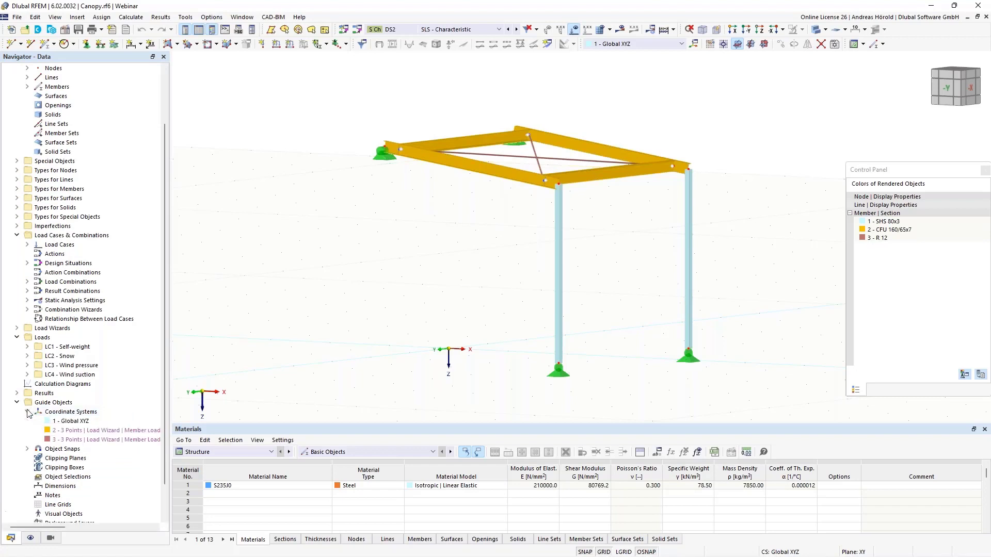
{"action": "right_click", "coordinate": [72, 413]}
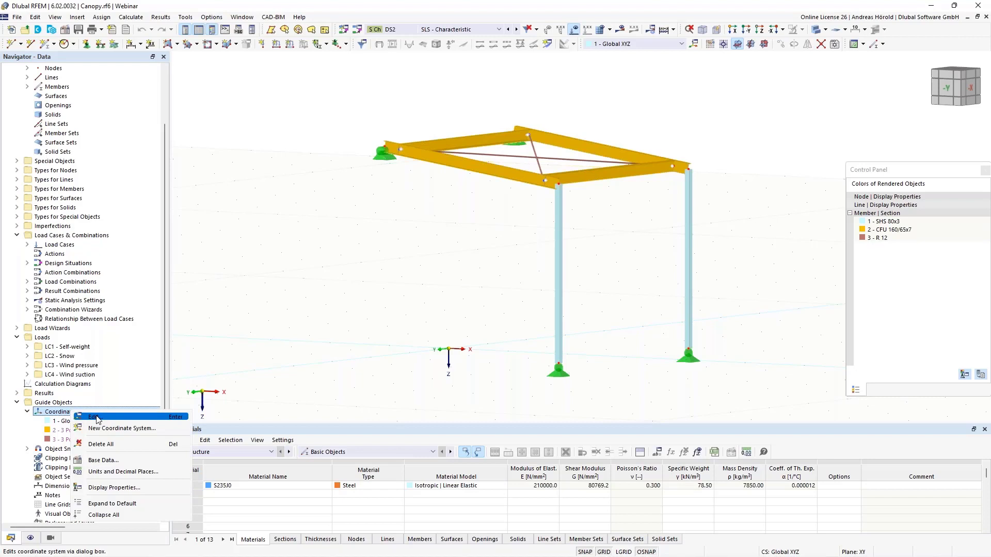
{"action": "left_click", "coordinate": [98, 417]}
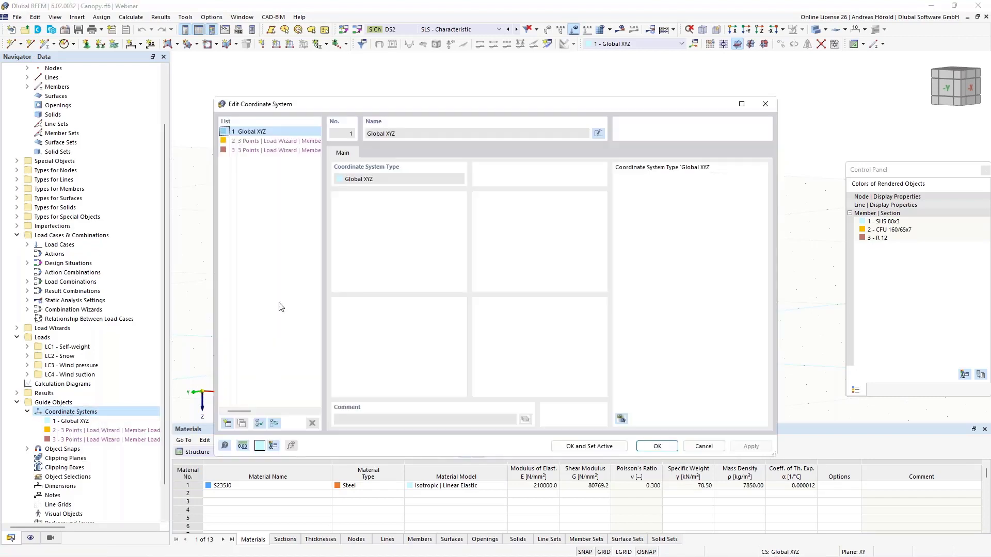
{"action": "left_click", "coordinate": [228, 423]}
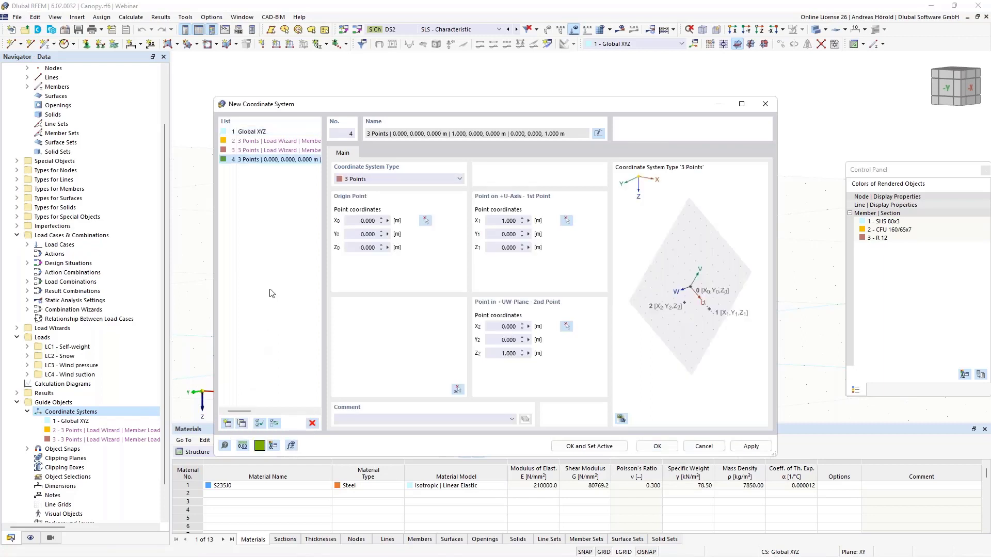
{"action": "left_click", "coordinate": [399, 180]}
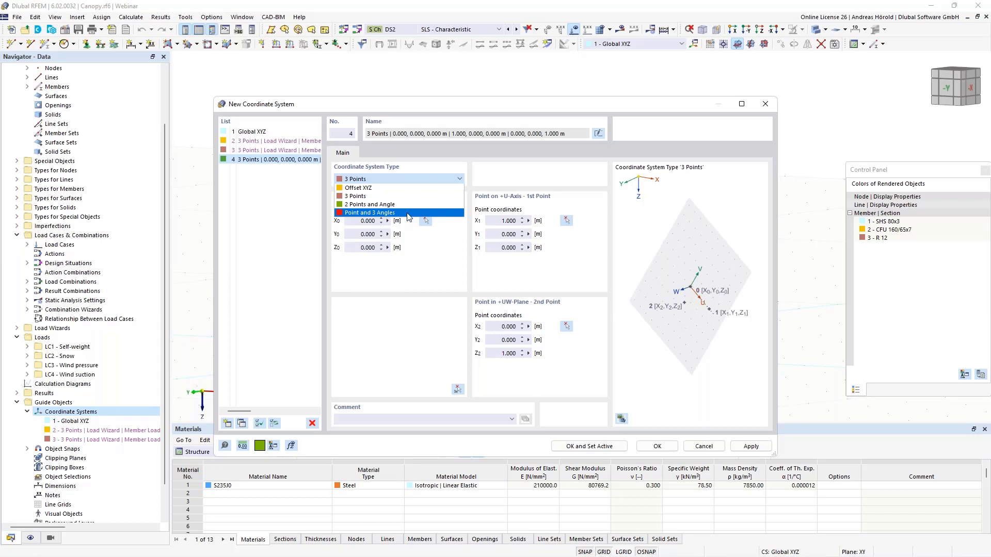
{"action": "left_click", "coordinate": [378, 198]}
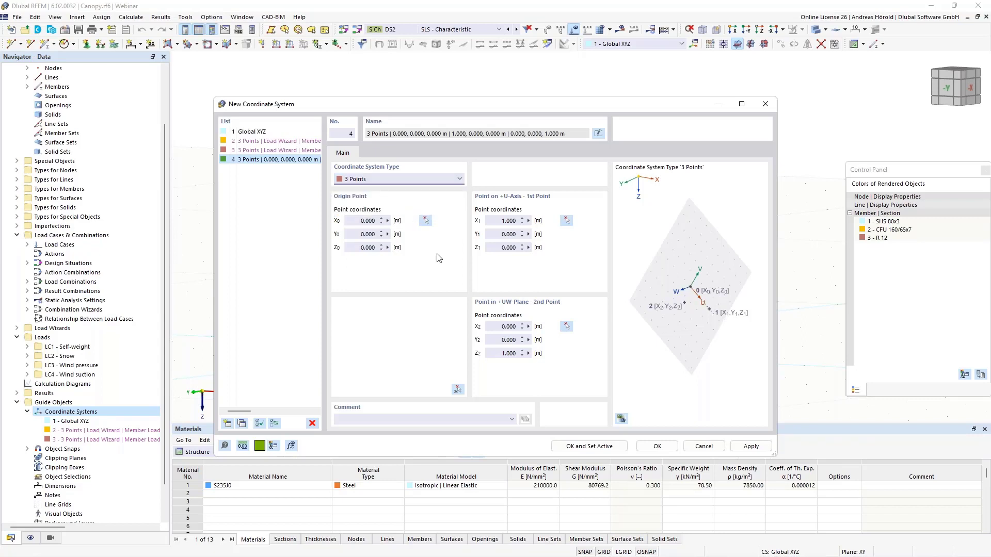
Step: Pick roof nodes for the origin (0.015, 1.670, -2.966), U-axis point (0.015, -1.670, -2.966) and UW-plane point (2.950, -1.670, -2.553), and set the system active
{"action": "left_click", "coordinate": [425, 221]}
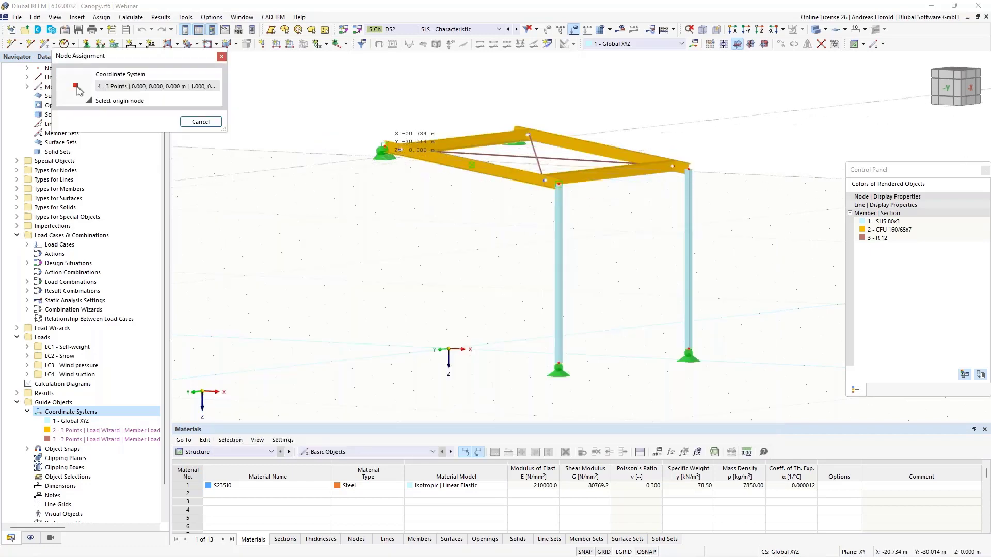
{"action": "left_click", "coordinate": [385, 147]}
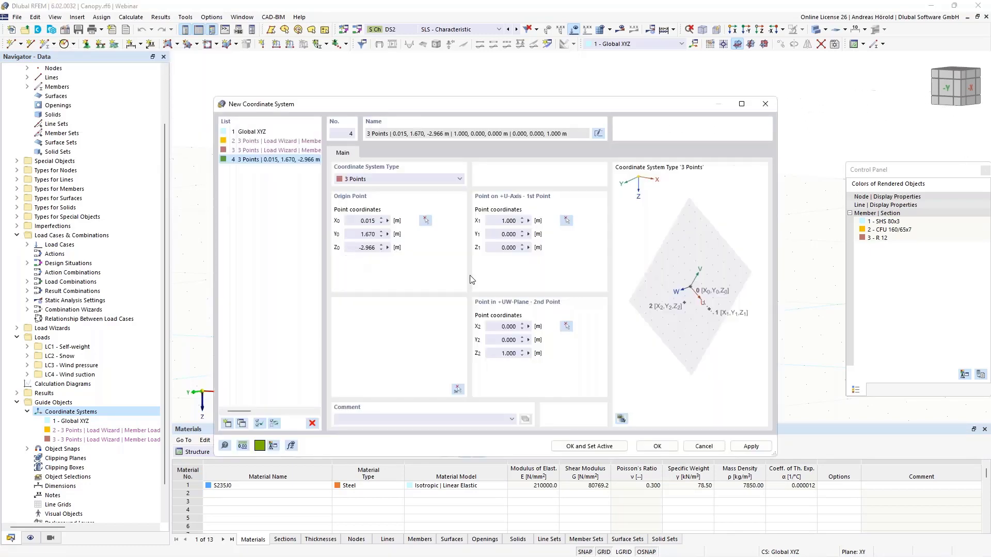
{"action": "left_click", "coordinate": [566, 221]}
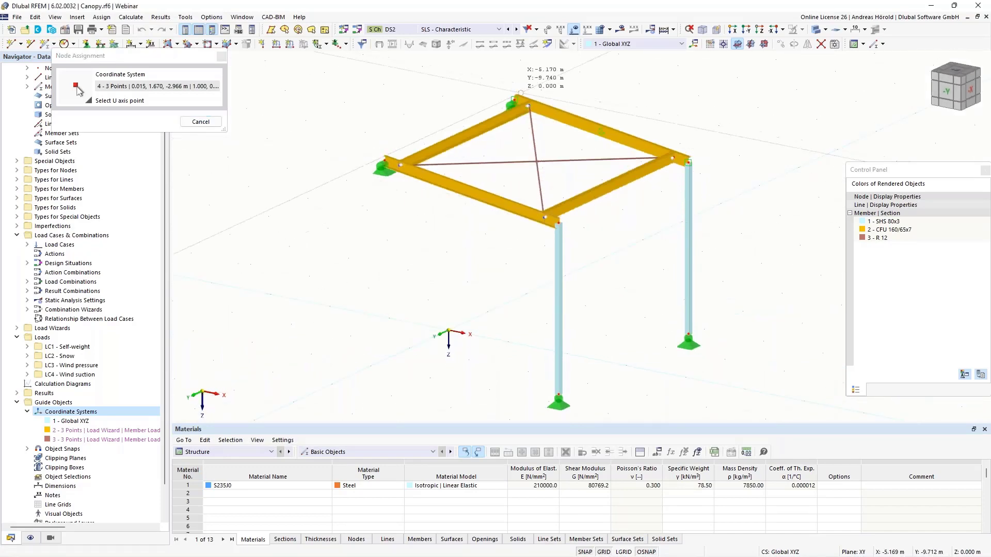
{"action": "left_click", "coordinate": [513, 104]}
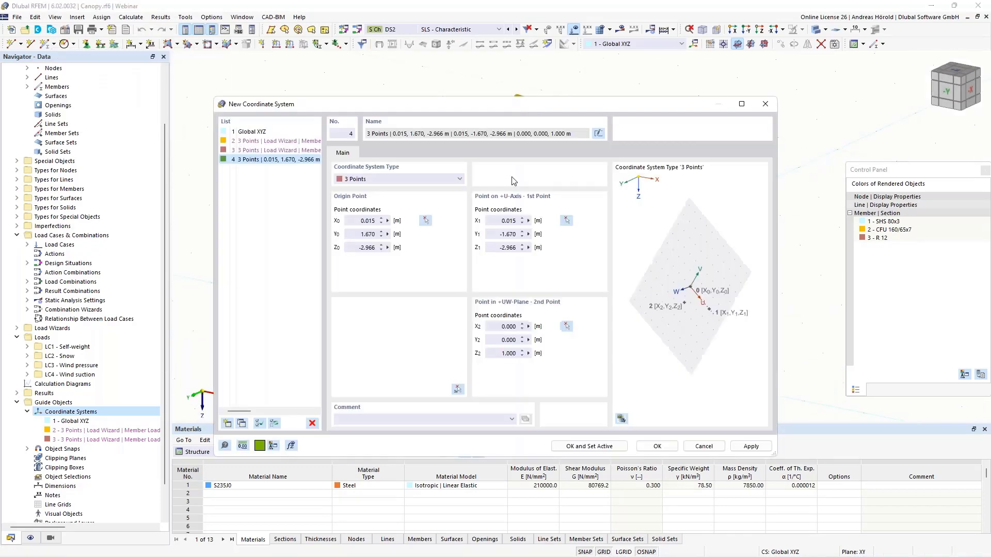
{"action": "left_click", "coordinate": [566, 326]}
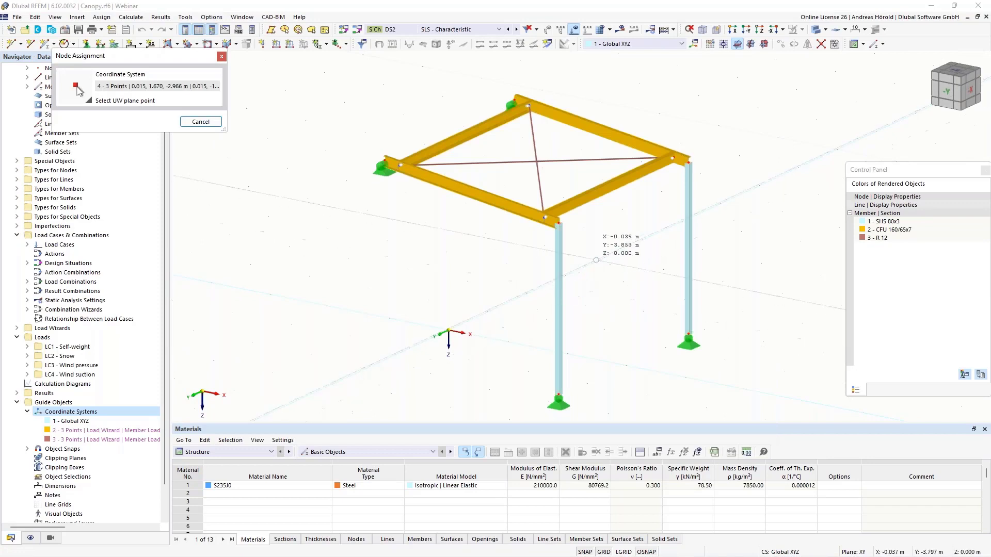
{"action": "left_click", "coordinate": [673, 158]}
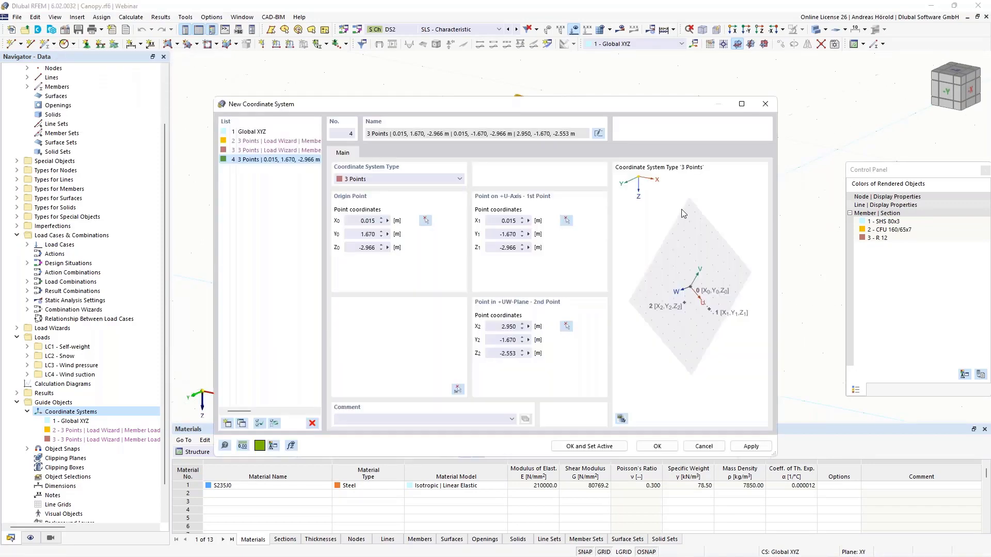
{"action": "left_click", "coordinate": [583, 446]}
Step: Set the work plane to UW of the new three-point coordinate system so it lies in the sloped roof
{"action": "middle_click_drag", "start_coordinate": [405, 317], "coordinate": [466, 282], "text": "ctrl"}
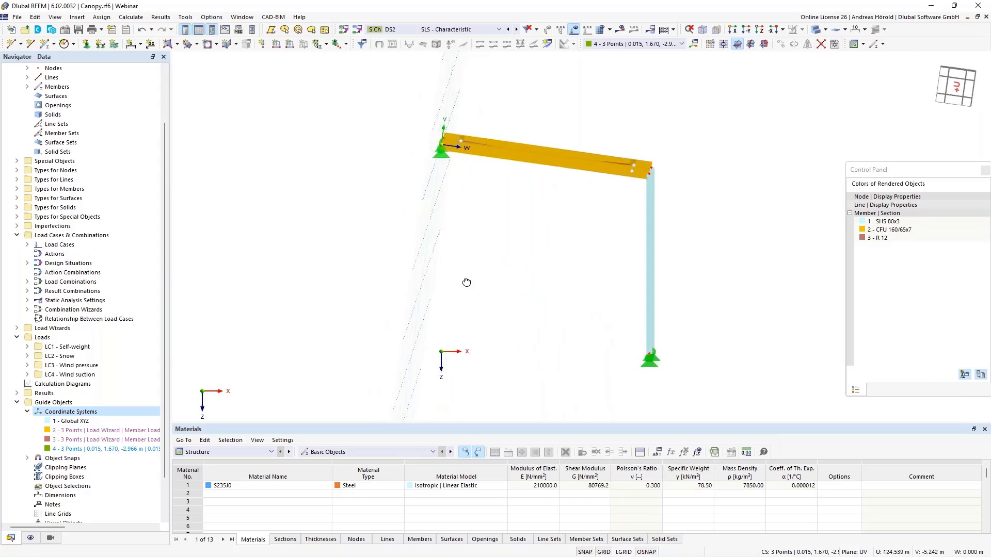
{"action": "left_click", "coordinate": [764, 44]}
{"action": "middle_click_drag", "start_coordinate": [563, 296], "coordinate": [567, 297], "text": "ctrl"}
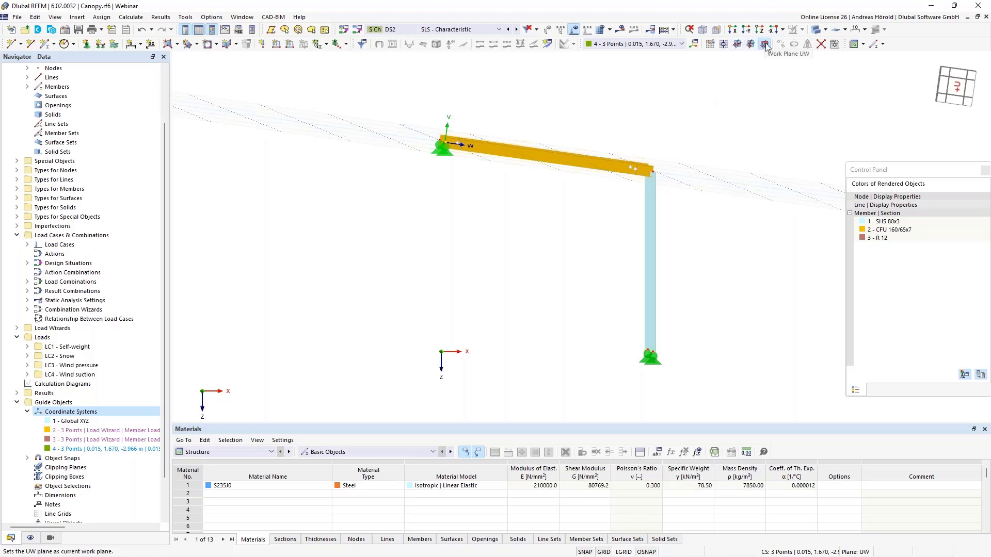
{"action": "middle_click_drag", "start_coordinate": [521, 222], "coordinate": [502, 234]}
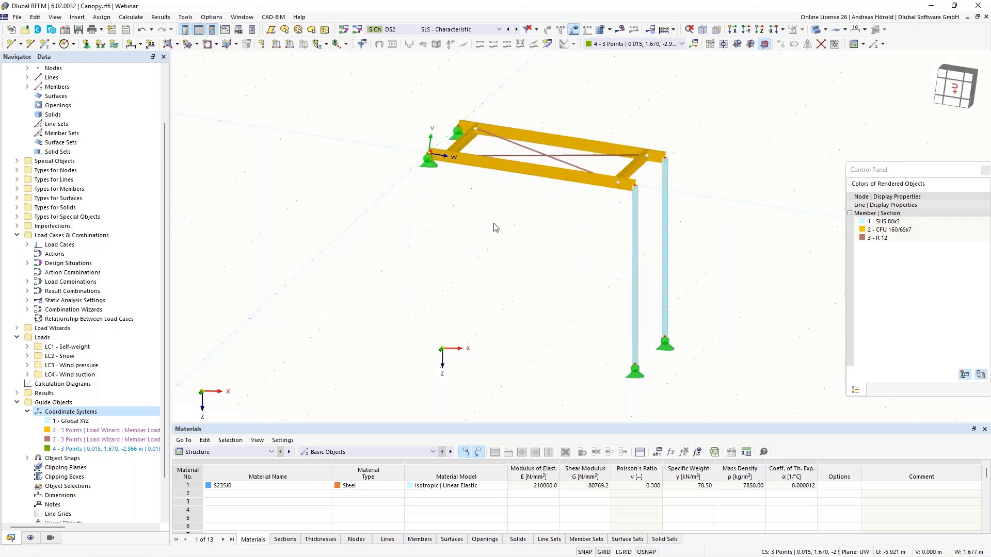
{"action": "middle_click_drag", "start_coordinate": [493, 228], "coordinate": [405, 263], "text": "ctrl"}
{"action": "middle_click_drag", "start_coordinate": [553, 247], "coordinate": [444, 265]}
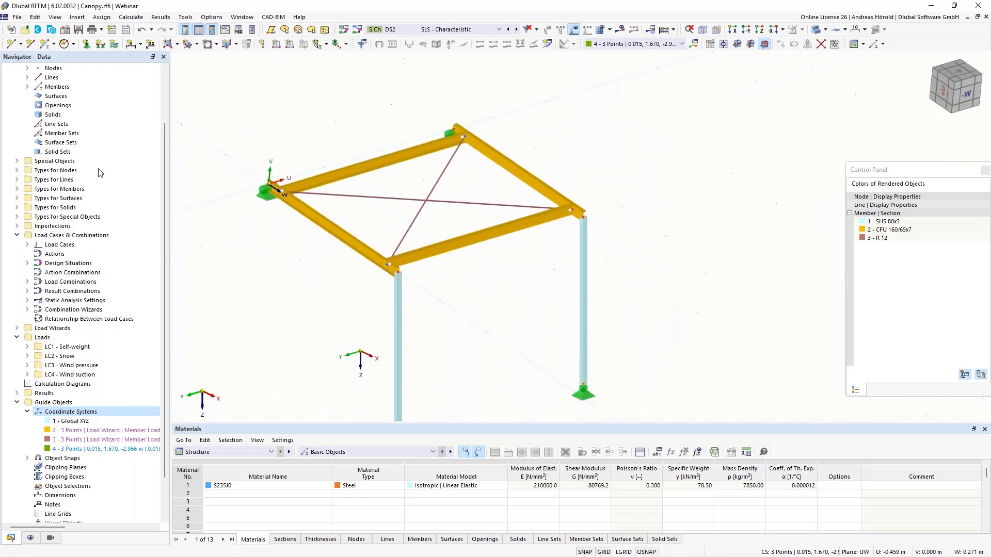
Step: Start a new single beam member with a uniform distribution, using section No. 2 (160/65x7) with material S235J0
{"action": "left_click", "coordinate": [45, 46]}
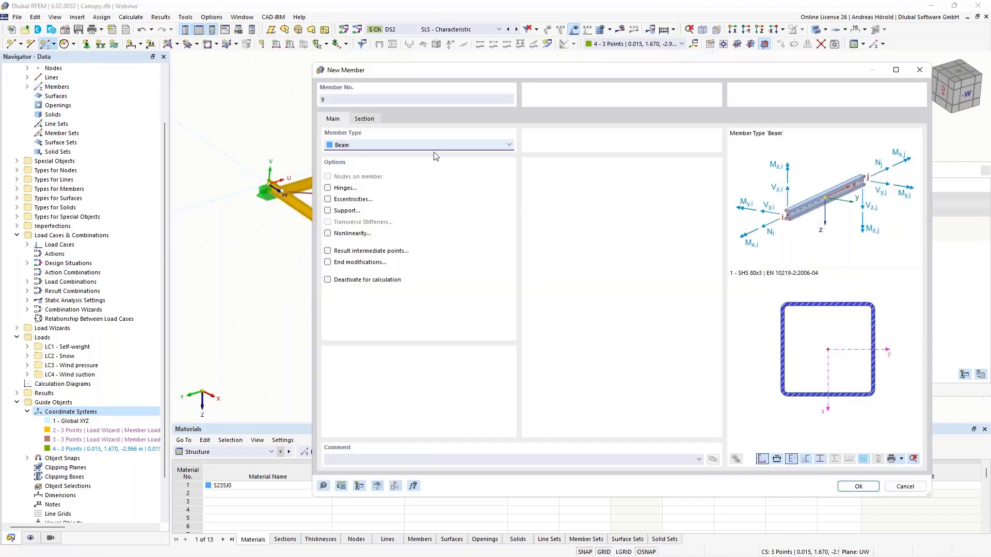
{"action": "left_click", "coordinate": [366, 119]}
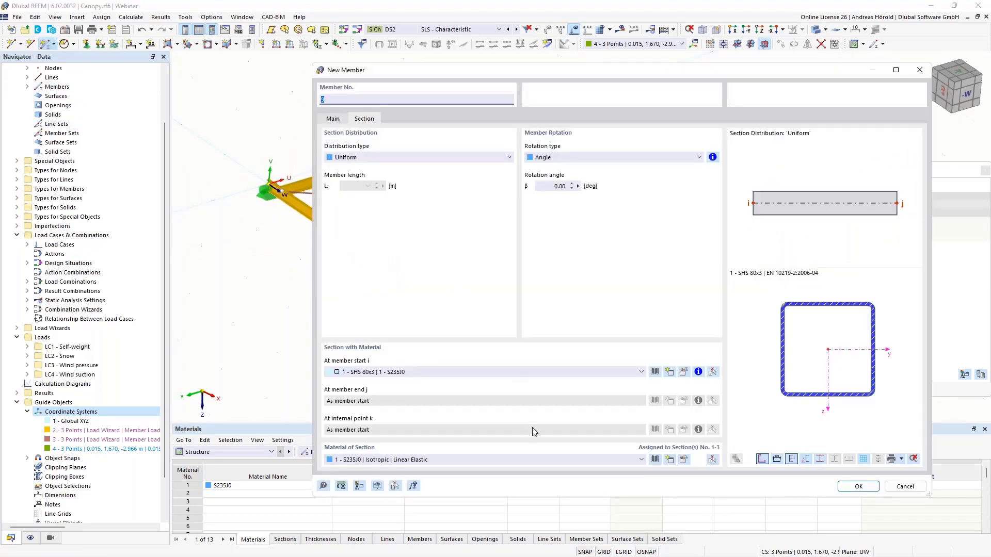
{"action": "left_click", "coordinate": [494, 372]}
{"action": "left_click", "coordinate": [490, 388]}
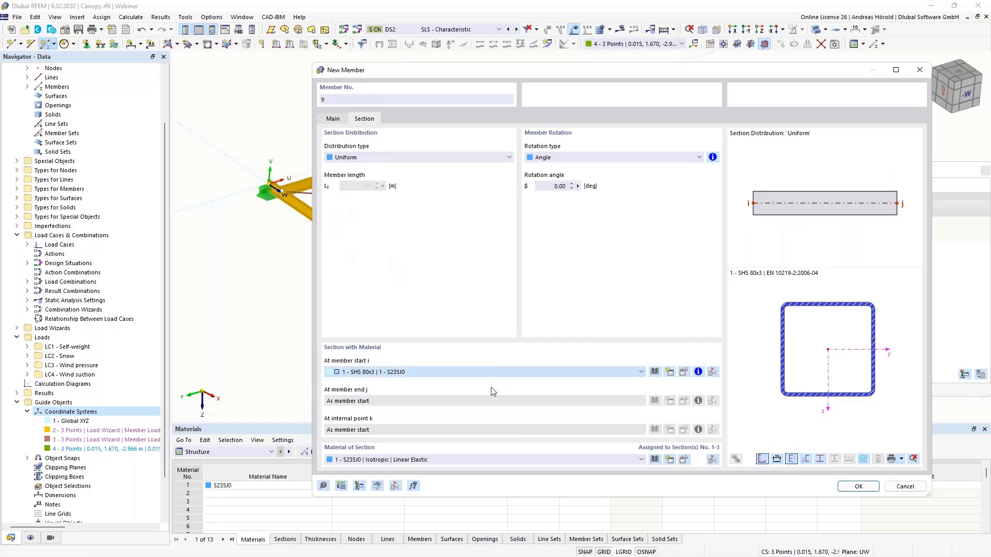
{"action": "left_click", "coordinate": [858, 487]}
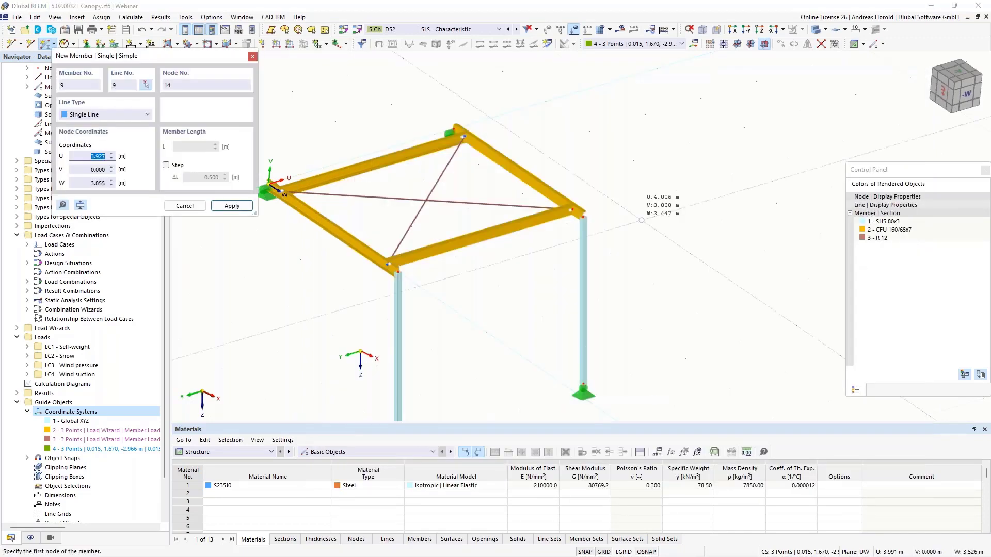
Step: Draw two freestanding beams in the UW work plane beside the canopy roof, roughly parallel to its sloped side beams
{"action": "left_click", "coordinate": [490, 118]}
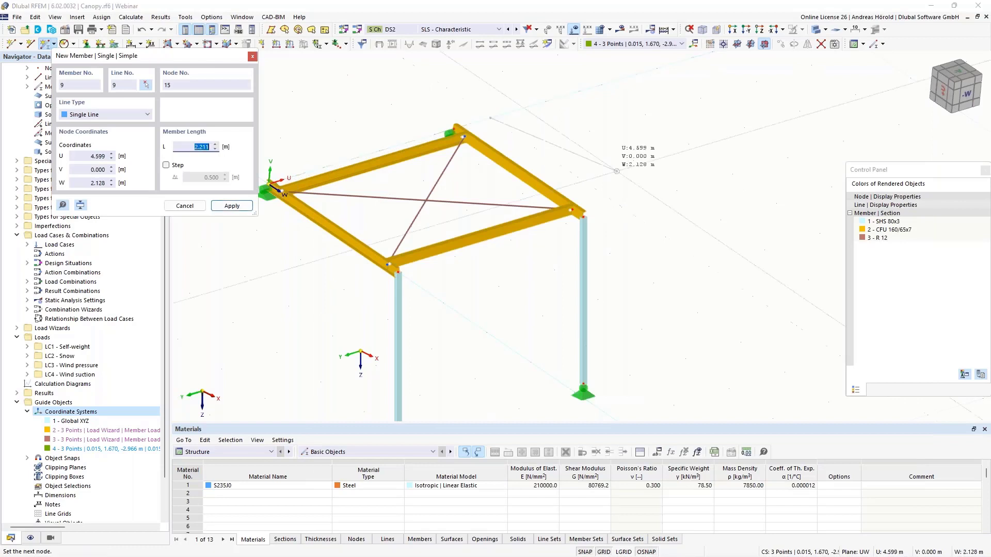
{"action": "left_click", "coordinate": [622, 208]}
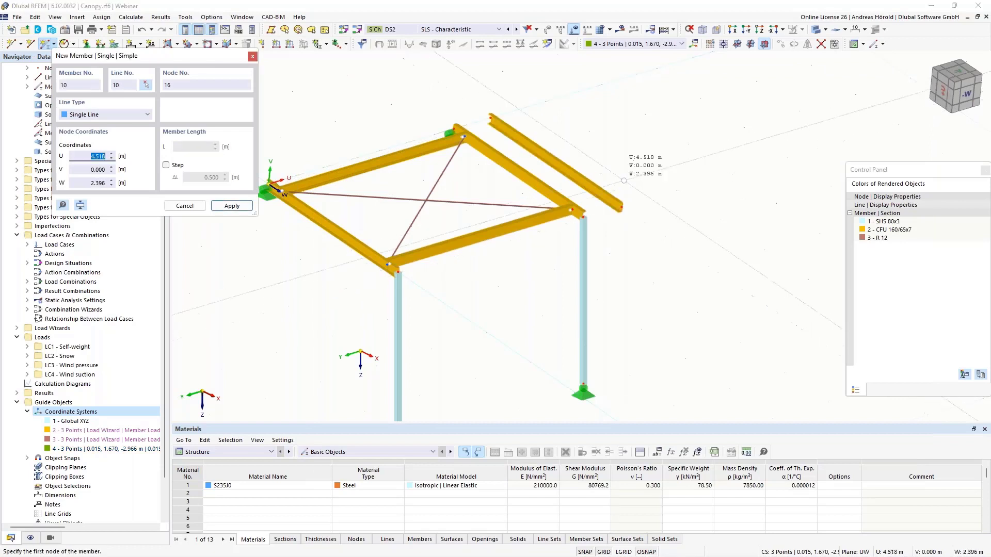
{"action": "left_click", "coordinate": [546, 102]}
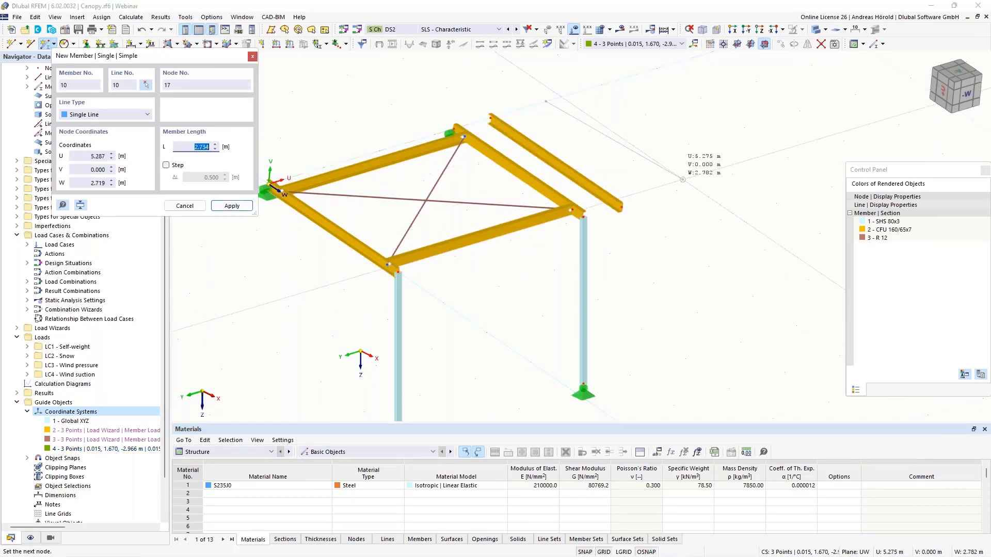
{"action": "left_click", "coordinate": [677, 193]}
{"action": "key", "text": "Escape"}
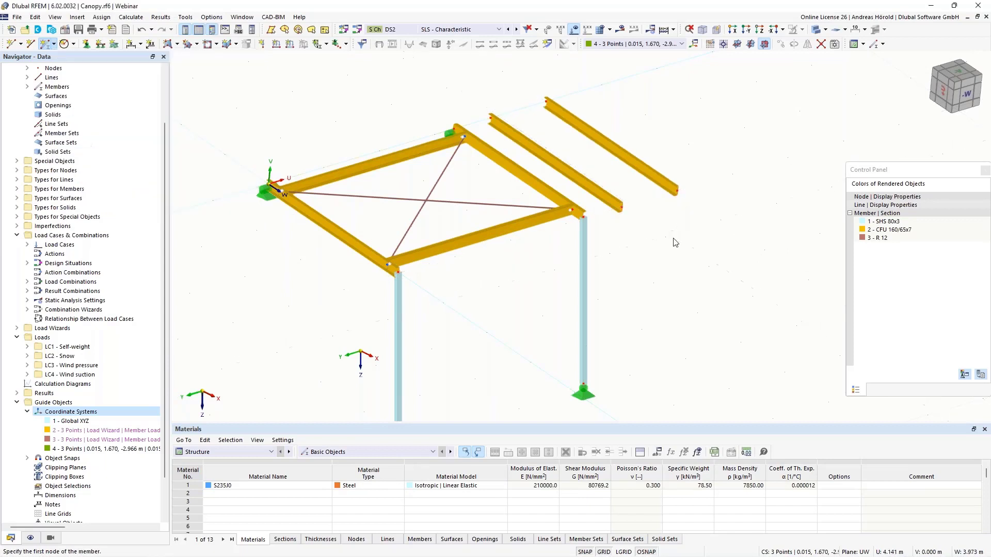
Step: Examine the sloped roof and the two new beams along the active coordinate system's U, W and V axes and from oblique views
{"action": "middle_click_drag", "start_coordinate": [669, 279], "coordinate": [804, 175], "text": "ctrl"}
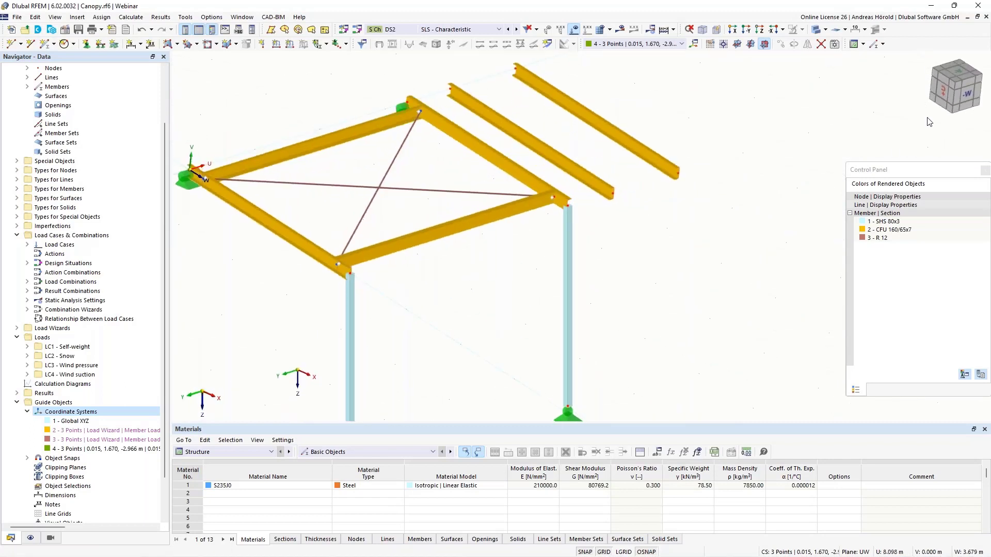
{"action": "left_click", "coordinate": [943, 92]}
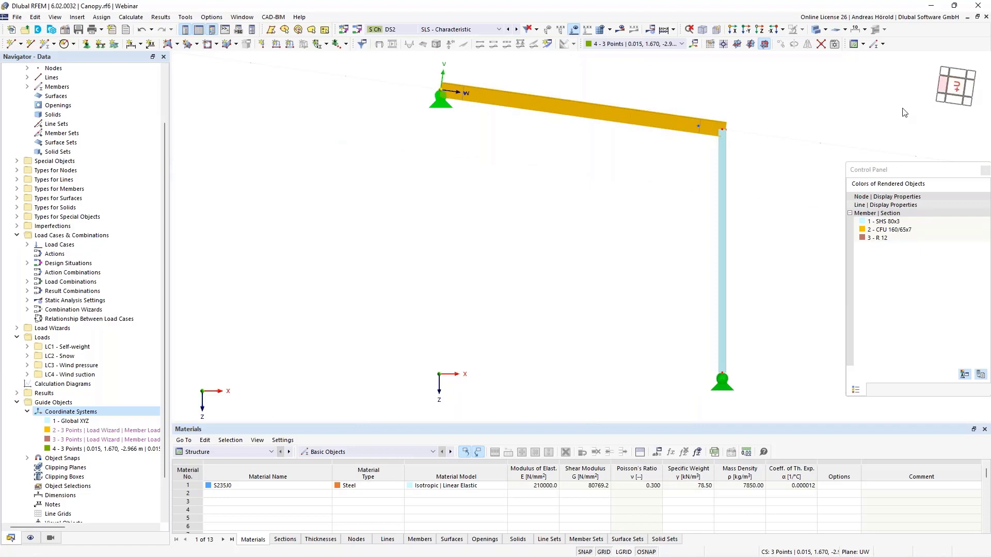
{"action": "left_click", "coordinate": [951, 85]}
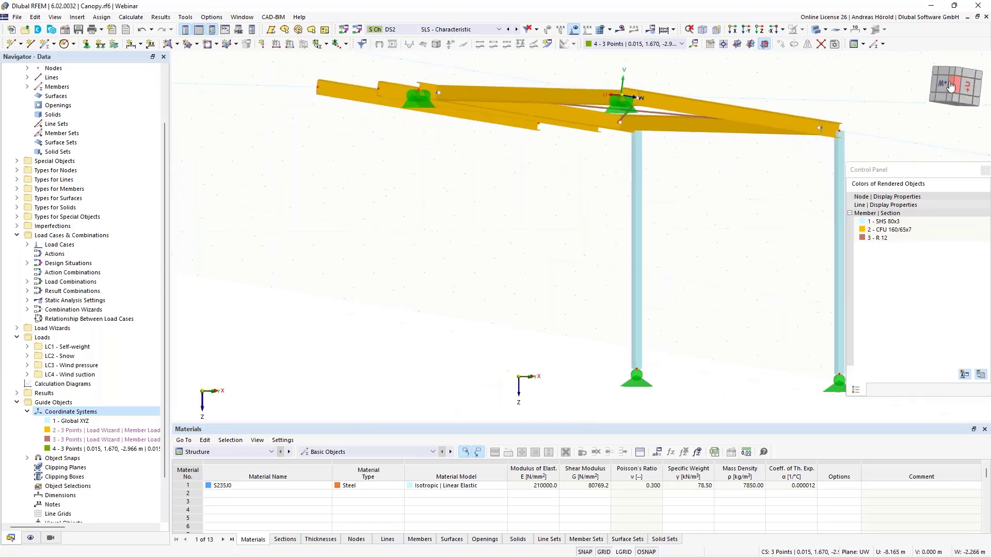
{"action": "left_click", "coordinate": [940, 84]}
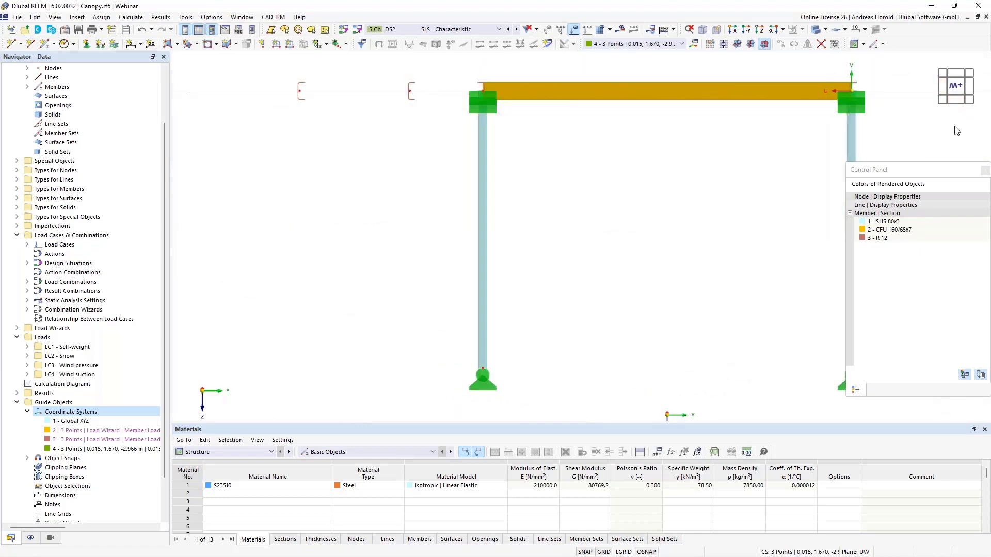
{"action": "left_click", "coordinate": [955, 100]}
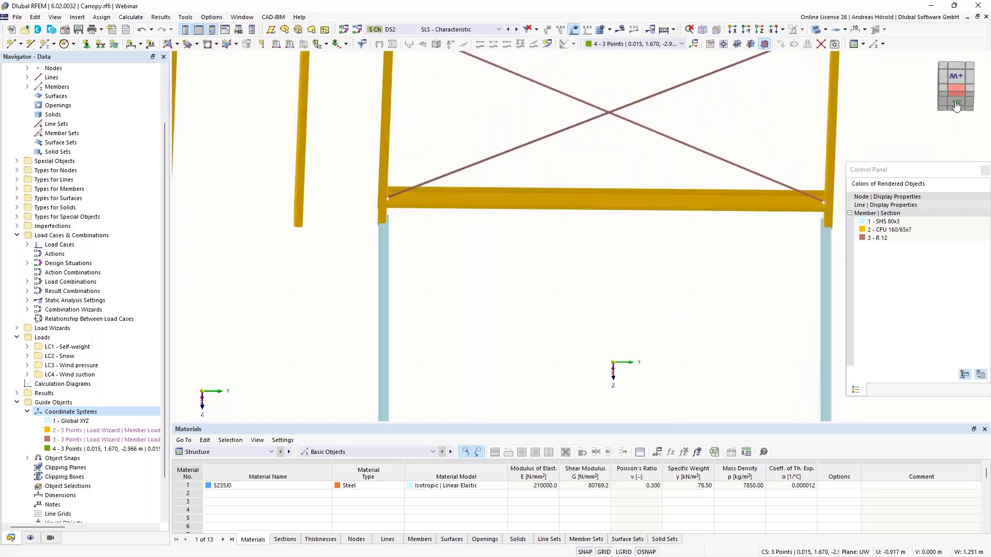
{"action": "left_click", "coordinate": [955, 103]}
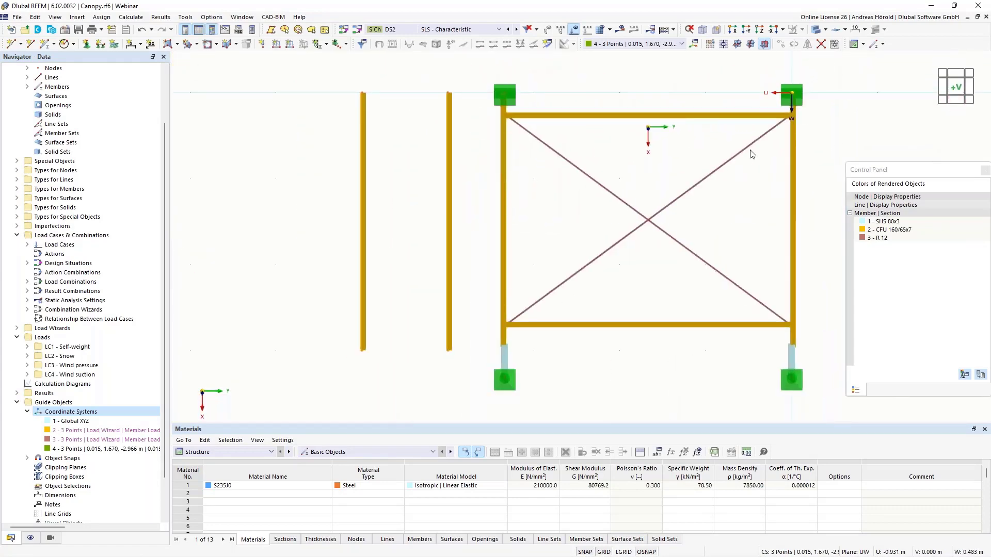
{"action": "middle_click_drag", "start_coordinate": [325, 343], "coordinate": [405, 168], "text": "ctrl"}
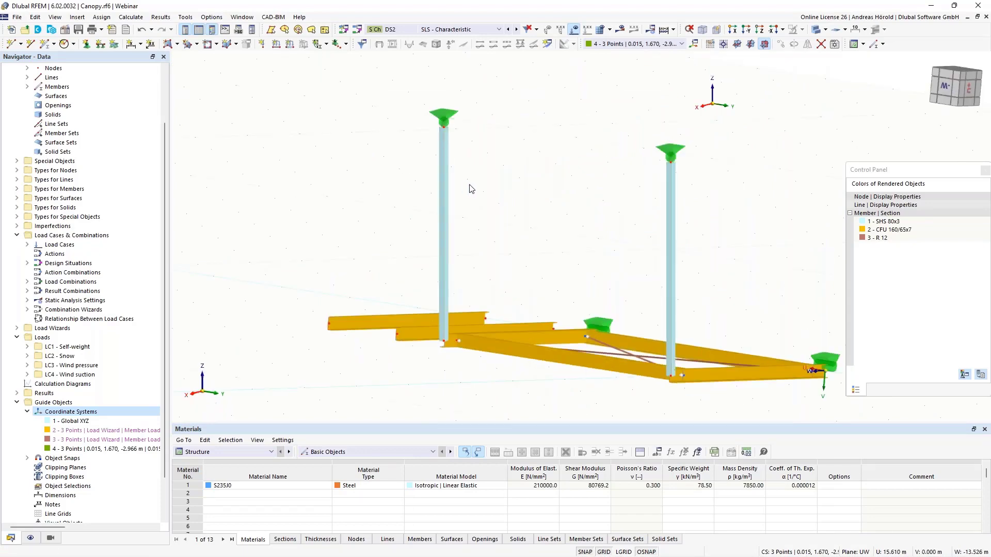
{"action": "middle_click_drag", "start_coordinate": [427, 383], "coordinate": [491, 394], "text": "ctrl"}
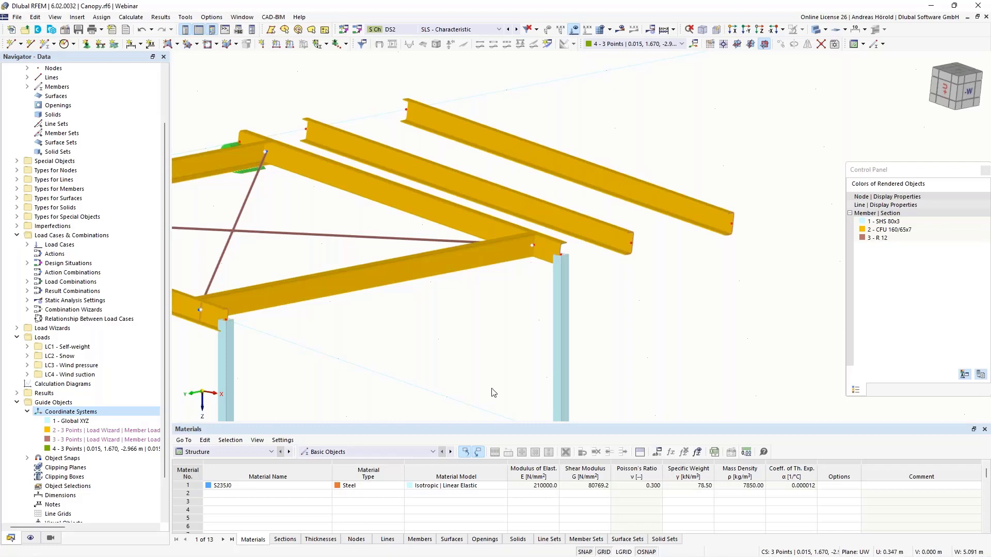
Step: Delete the two freestanding beams beside the canopy roof
{"action": "scroll", "coordinate": [493, 392], "scroll_direction": "down", "scroll_amount": 3}
{"action": "scroll", "coordinate": [553, 348], "scroll_direction": "down", "scroll_amount": 1}
{"action": "middle_click_drag", "start_coordinate": [553, 348], "coordinate": [453, 353], "text": "ctrl"}
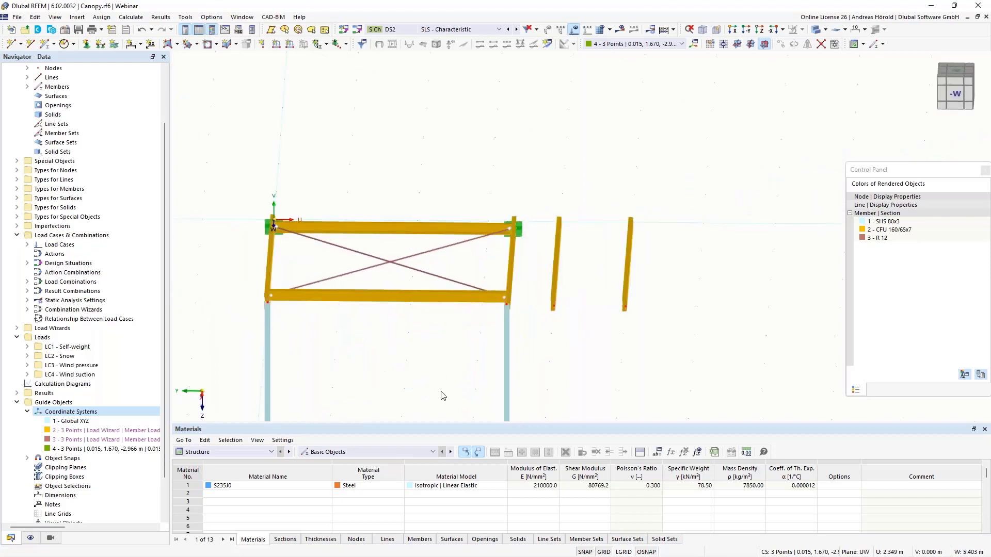
{"action": "left_click_drag", "start_coordinate": [531, 340], "coordinate": [677, 189]}
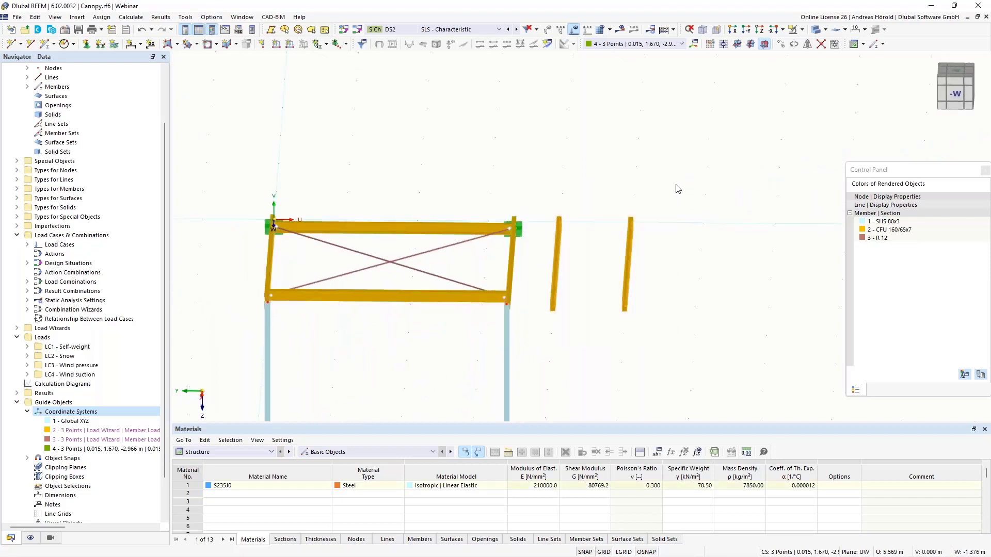
{"action": "key", "text": "Delete"}
{"action": "middle_click_drag", "start_coordinate": [435, 355], "coordinate": [578, 210], "text": "ctrl"}
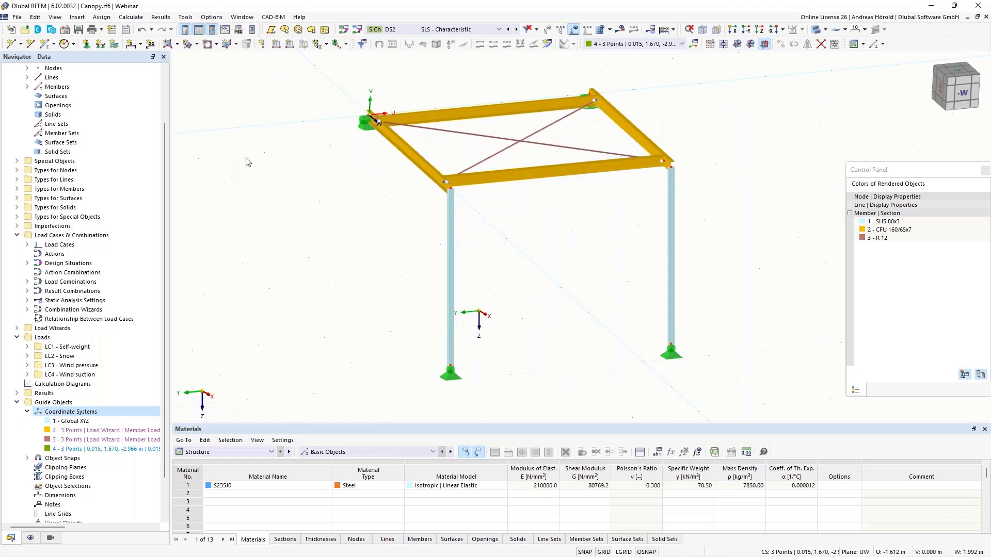
Step: Activate the Stress-Strain Analysis add-on in the model's base data
{"action": "left_click", "coordinate": [65, 31]}
{"action": "left_click", "coordinate": [327, 83]}
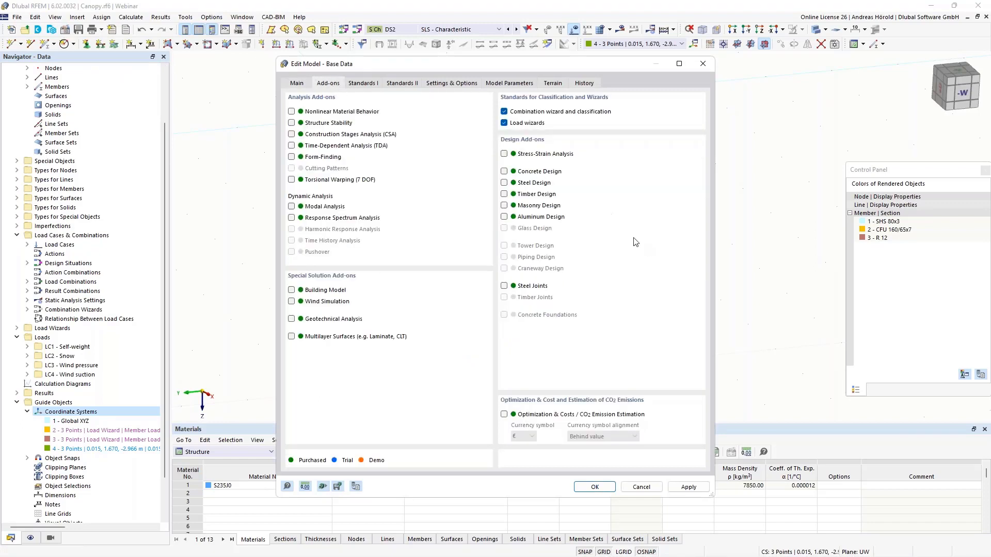
{"action": "left_click", "coordinate": [503, 153]}
{"action": "left_click", "coordinate": [595, 488]}
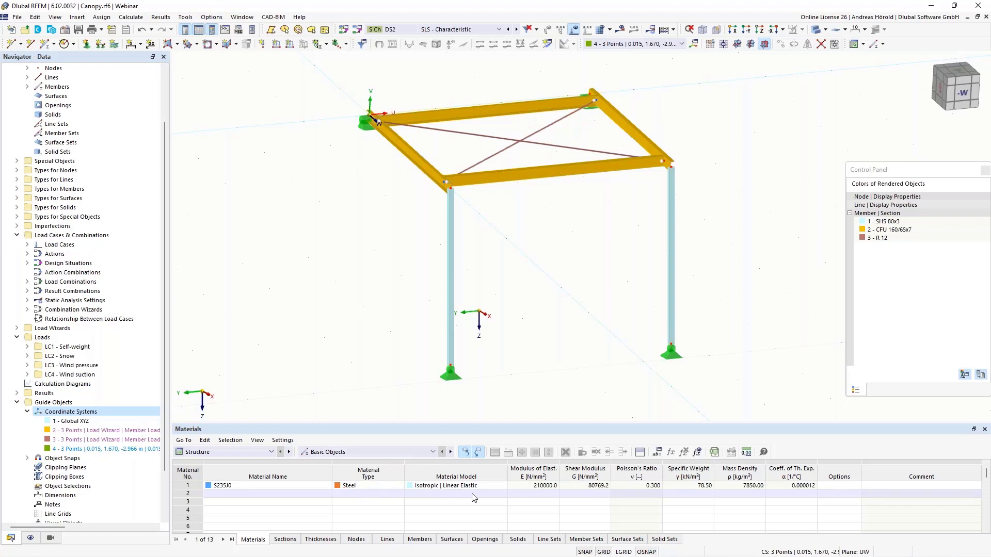
Step: Expand the Stress-Strain Analysis data and its member configurations down to the Default configuration
{"action": "middle_click_drag", "start_coordinate": [497, 301], "coordinate": [527, 314], "text": "ctrl"}
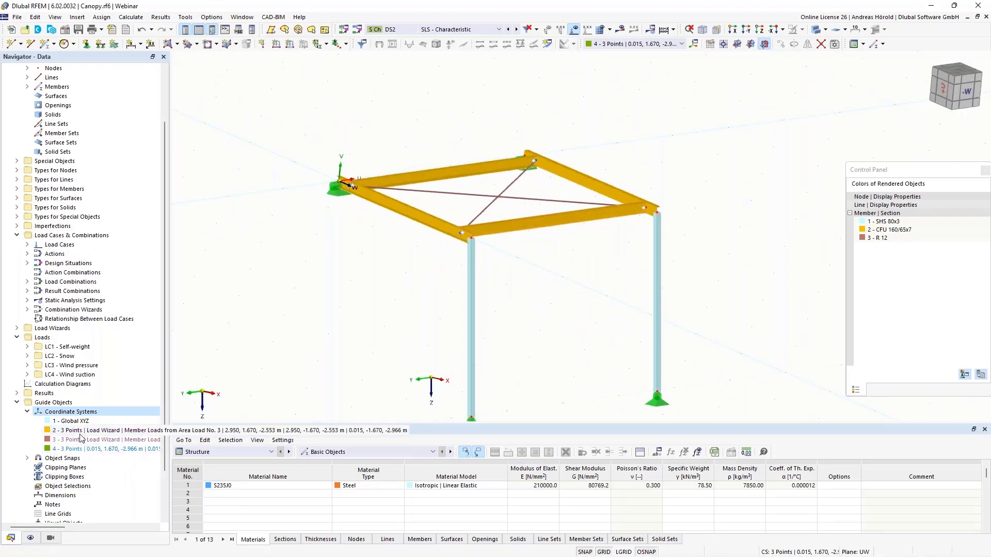
{"action": "scroll", "coordinate": [66, 383], "scroll_direction": "down", "scroll_amount": 2}
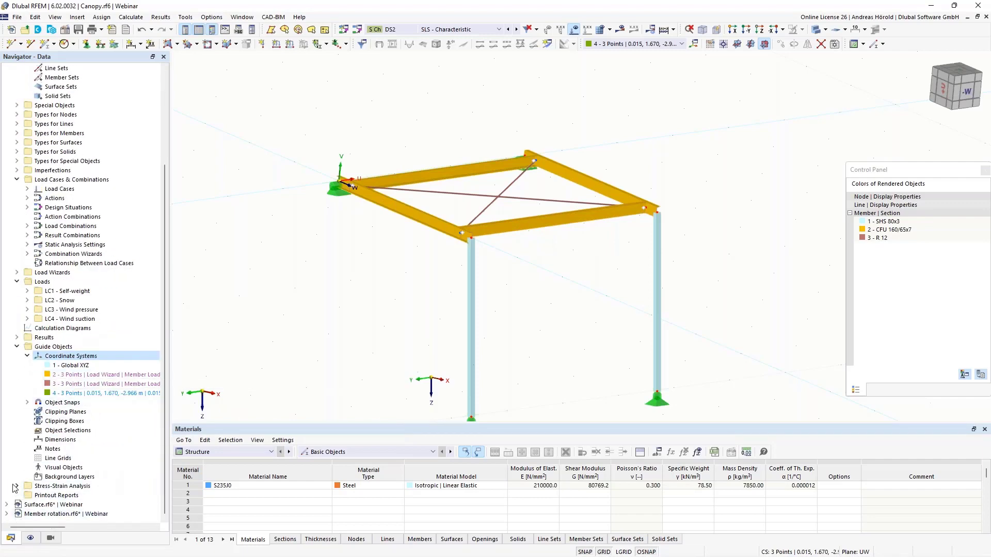
{"action": "left_click", "coordinate": [17, 486]}
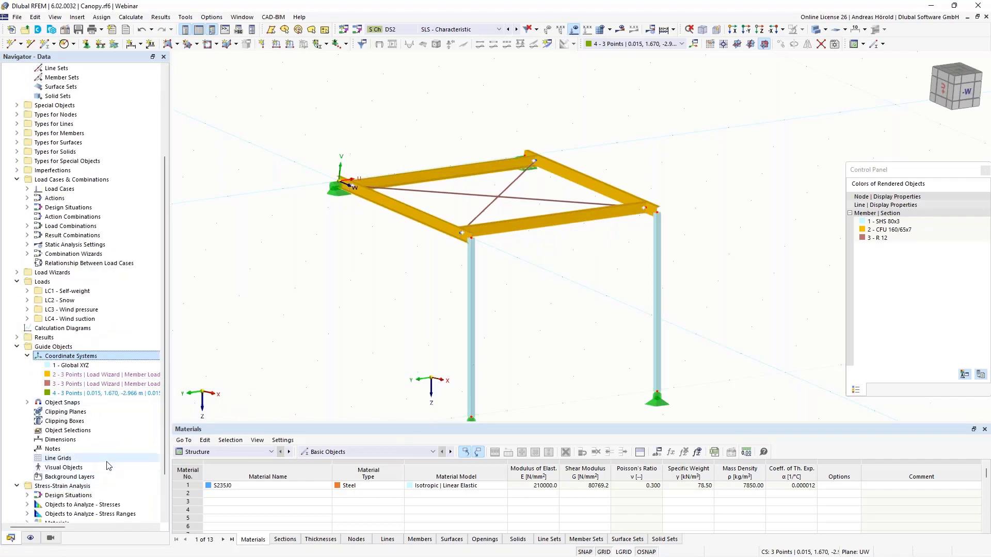
{"action": "scroll", "coordinate": [67, 485], "scroll_direction": "down", "scroll_amount": 2}
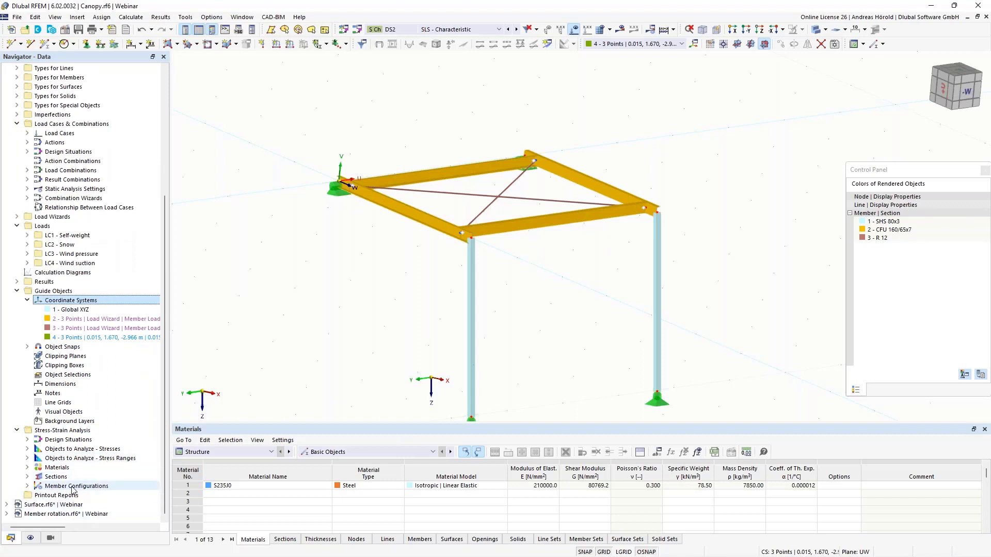
{"action": "left_click", "coordinate": [28, 486]}
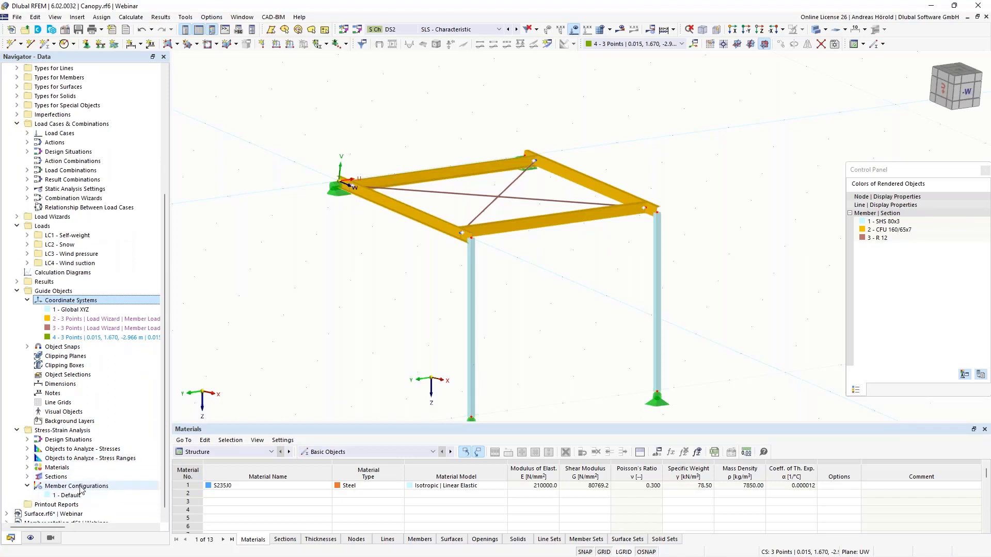
{"action": "scroll", "coordinate": [64, 492], "scroll_direction": "down", "scroll_amount": 1}
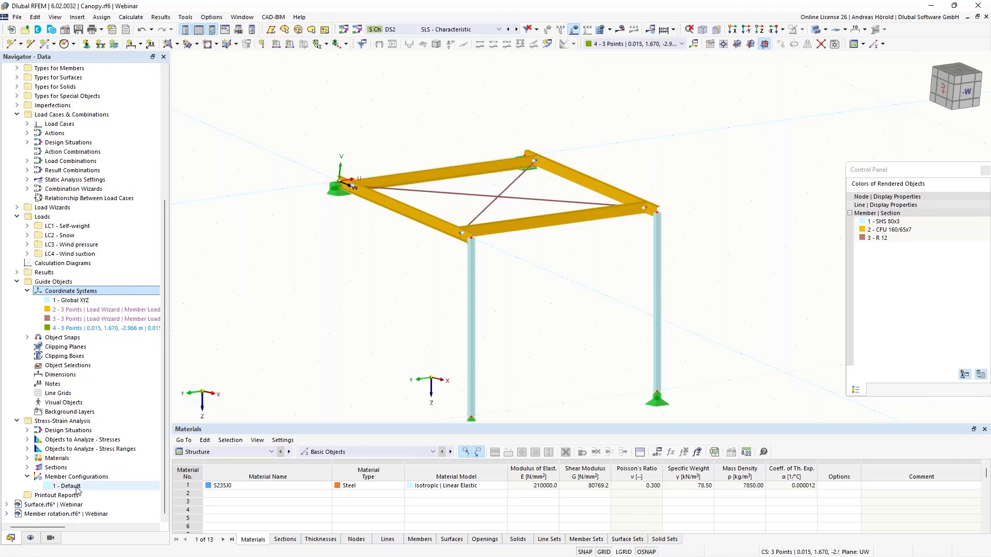
Step: In the Default stress-strain configuration assigned to the front roof beam, include the normal stress σx (My) in the calculation
{"action": "double_click", "coordinate": [530, 228]}
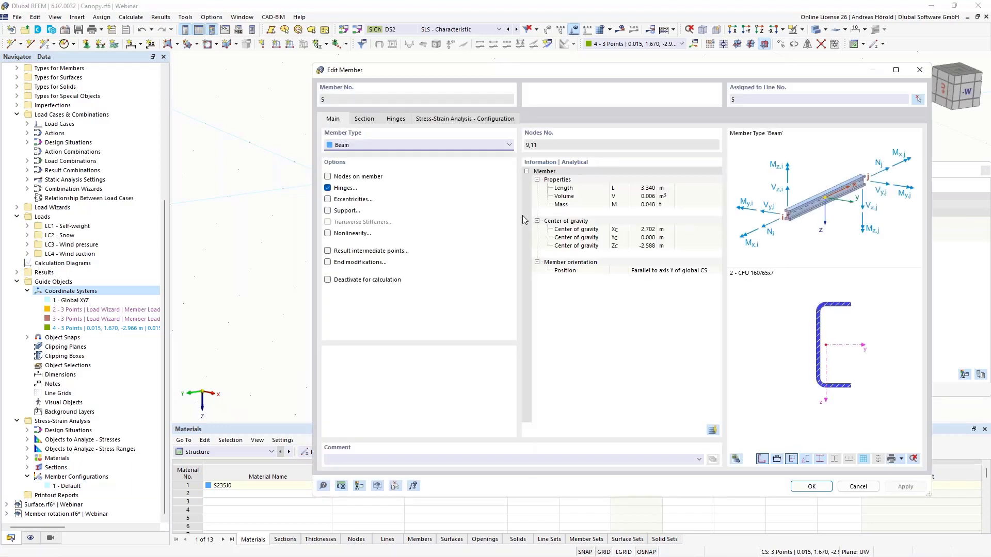
{"action": "left_click", "coordinate": [466, 120]}
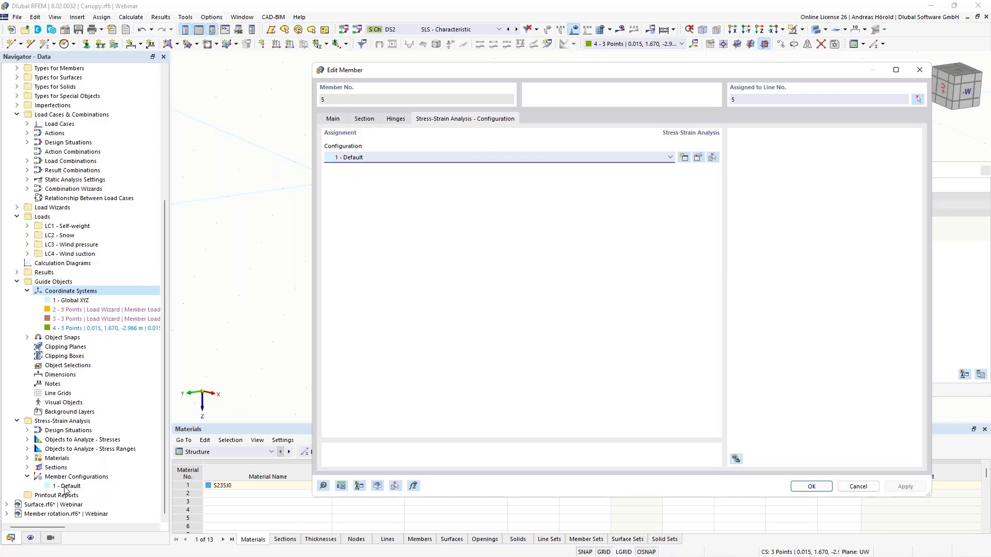
{"action": "left_click", "coordinate": [697, 158]}
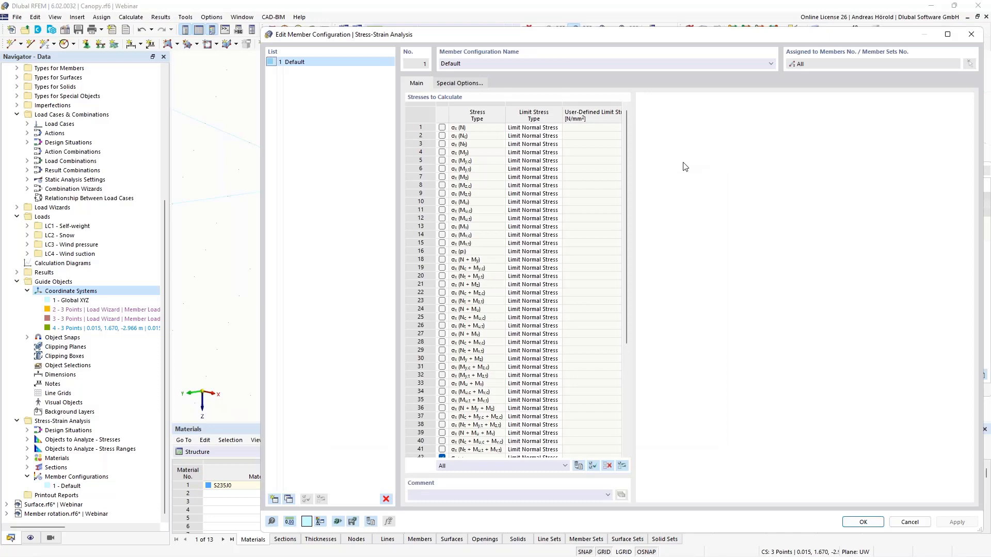
{"action": "left_click", "coordinate": [442, 152]}
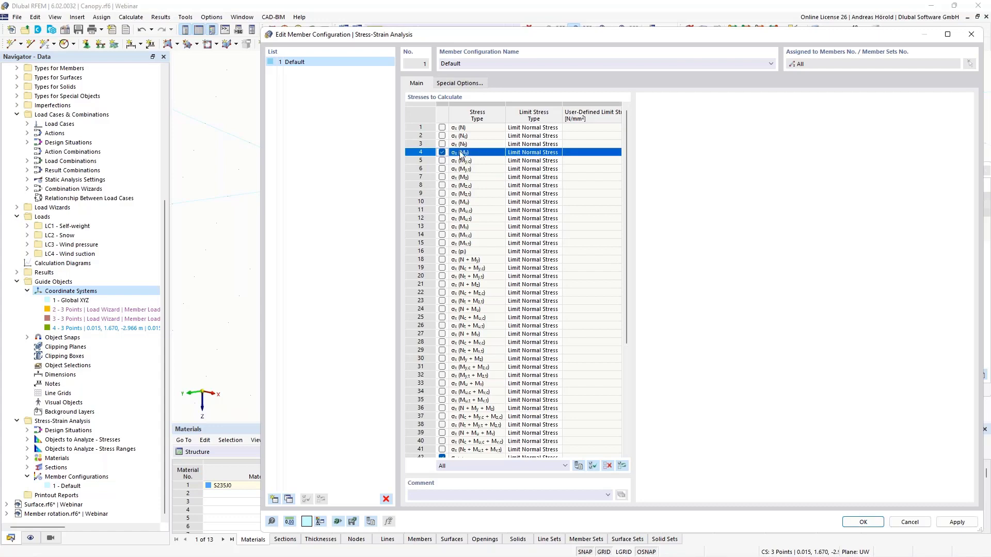
Step: Give the σx (My) stress a user-defined limit of 240 N/mm² and accept the member configuration and member edits
{"action": "left_click", "coordinate": [539, 153]}
{"action": "left_click", "coordinate": [557, 152]}
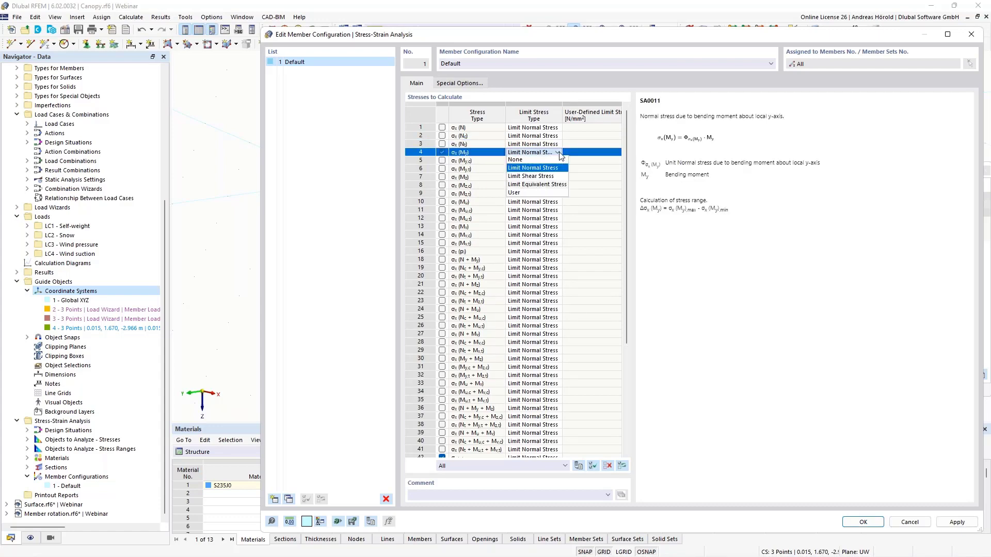
{"action": "left_click", "coordinate": [526, 194]}
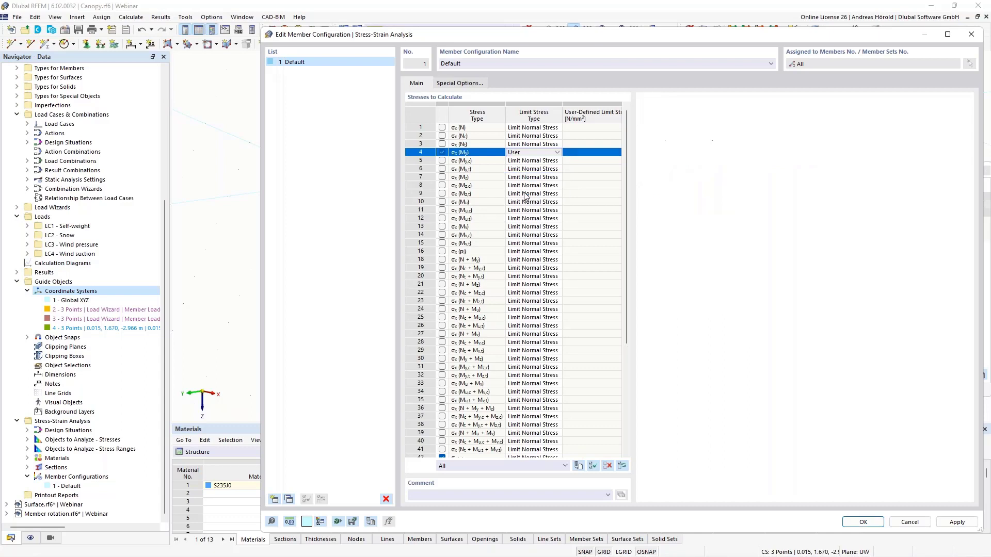
{"action": "left_click", "coordinate": [575, 155]}
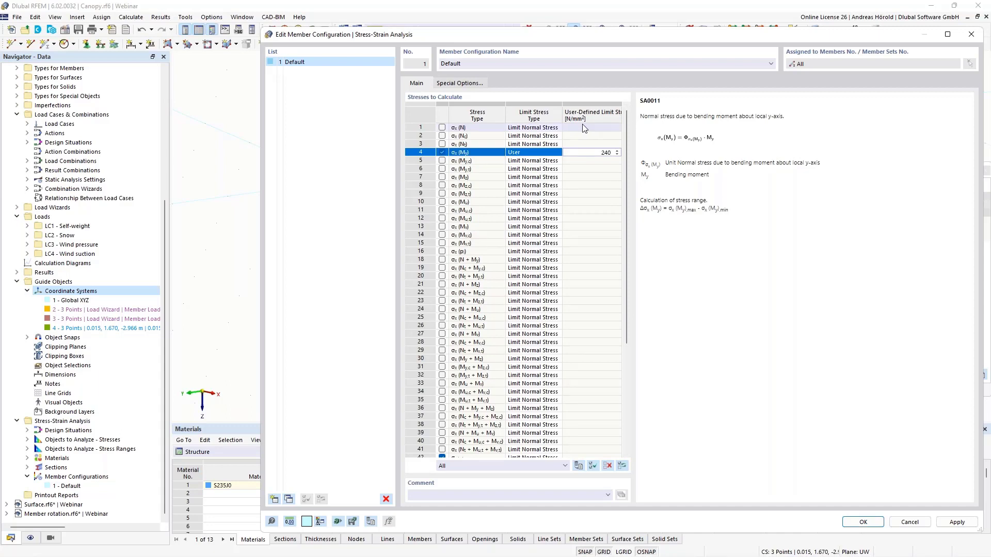
{"action": "left_click", "coordinate": [864, 522]}
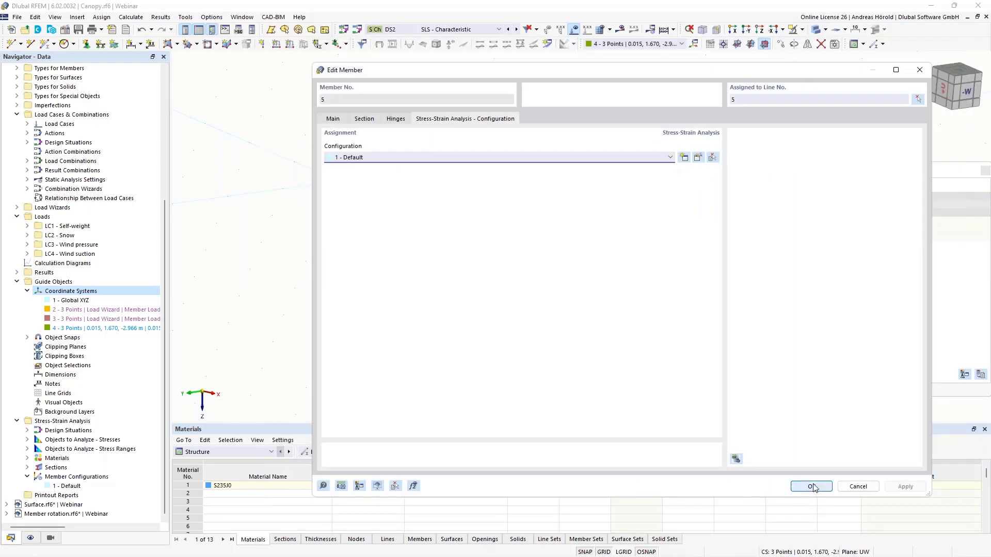
{"action": "left_click", "coordinate": [811, 486]}
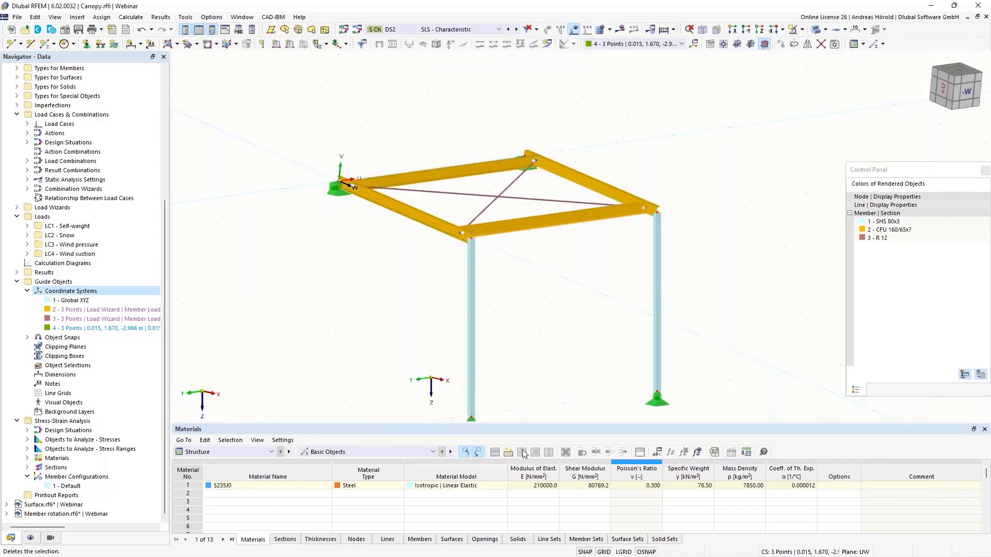
Step: Switch the table to Stress-Strain Analysis, request its results and start the calculation
{"action": "left_click", "coordinate": [226, 452]}
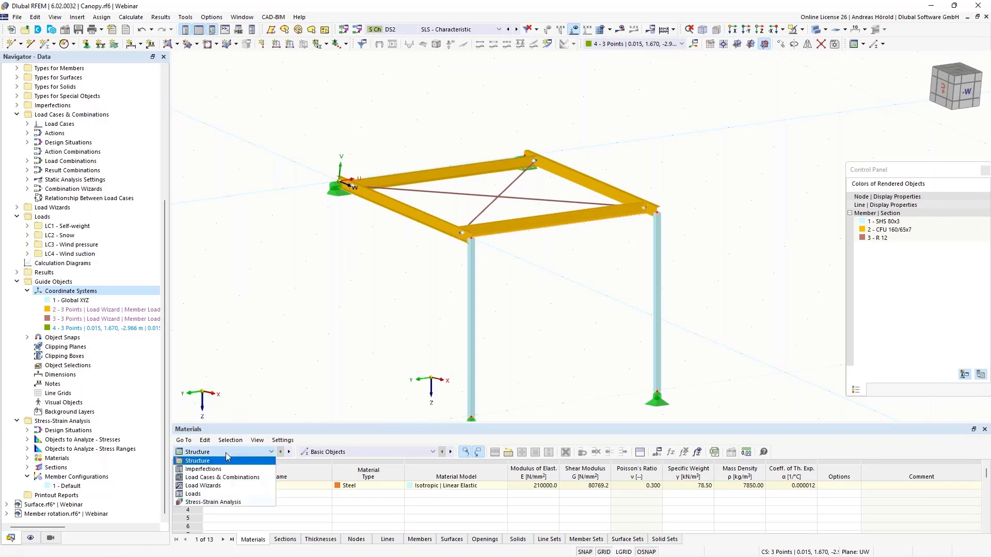
{"action": "left_click", "coordinate": [235, 503]}
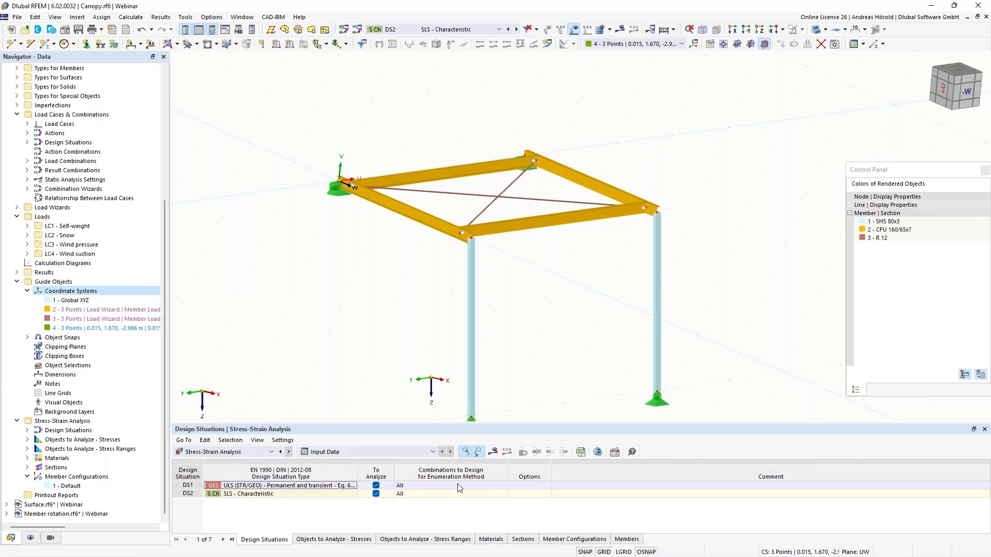
{"action": "left_click", "coordinate": [493, 453]}
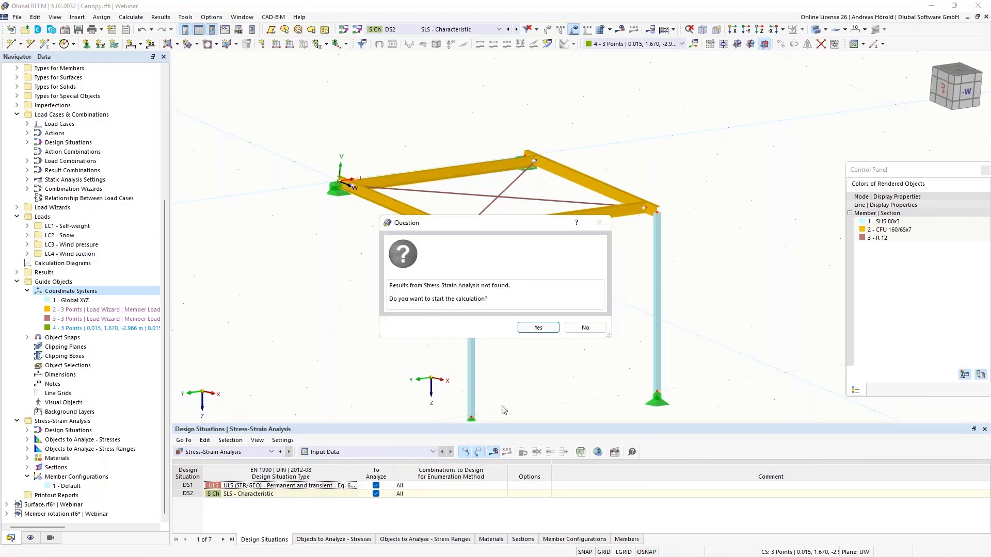
{"action": "left_click", "coordinate": [532, 332]}
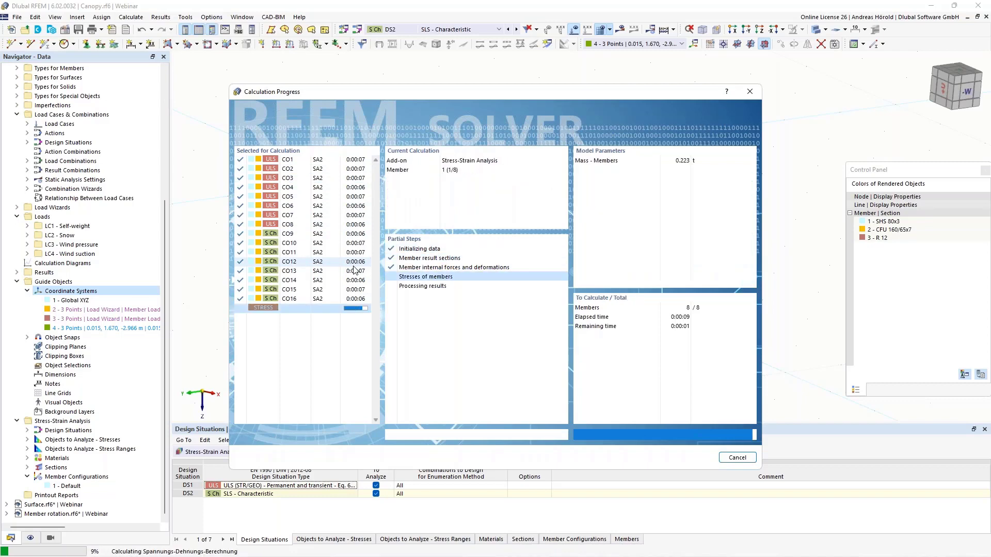
Step: Examine the member stresses by design situation in an enlarged results table, including the limits for σx (My) and τtot under DS1
{"action": "middle_click_drag", "start_coordinate": [525, 323], "coordinate": [523, 279]}
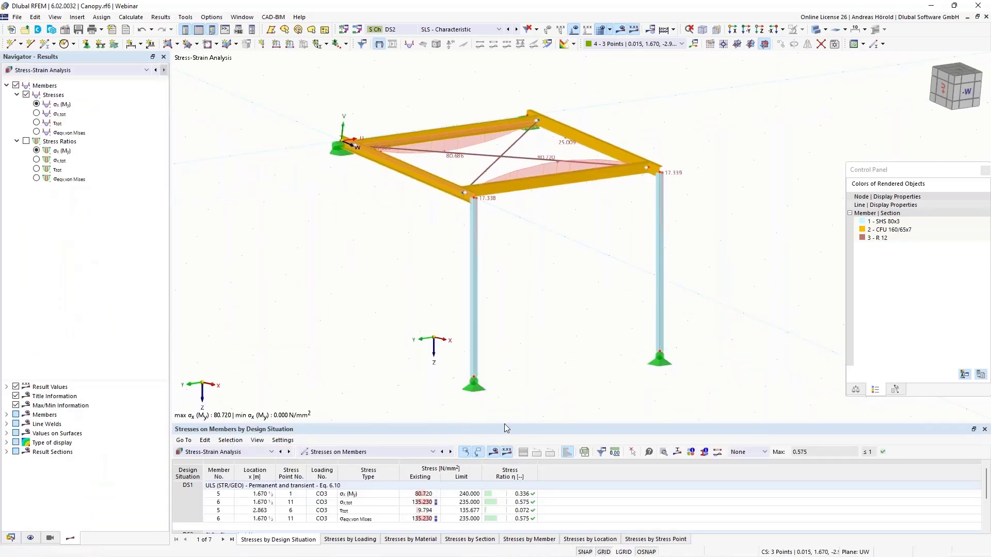
{"action": "left_click_drag", "start_coordinate": [505, 425], "coordinate": [506, 338]}
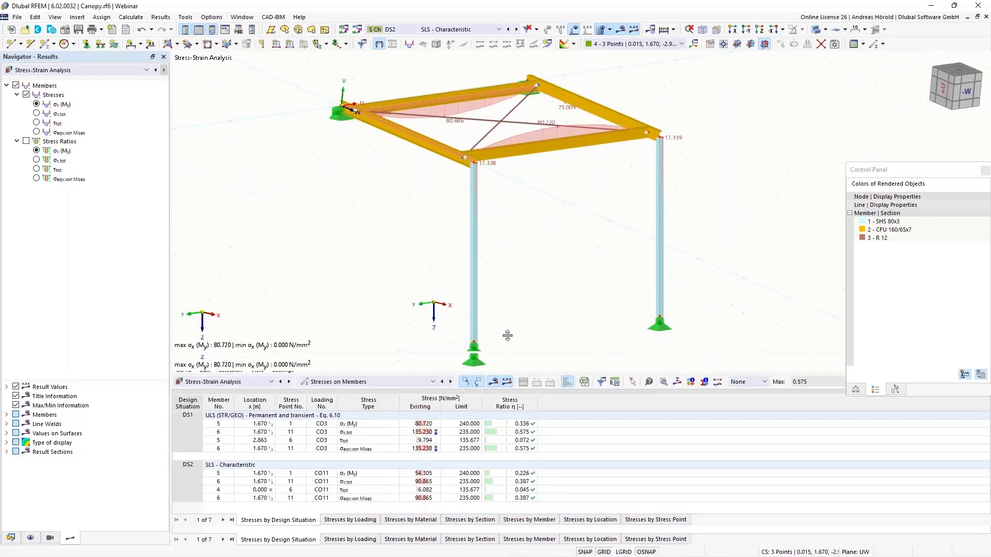
{"action": "left_click", "coordinate": [452, 408]}
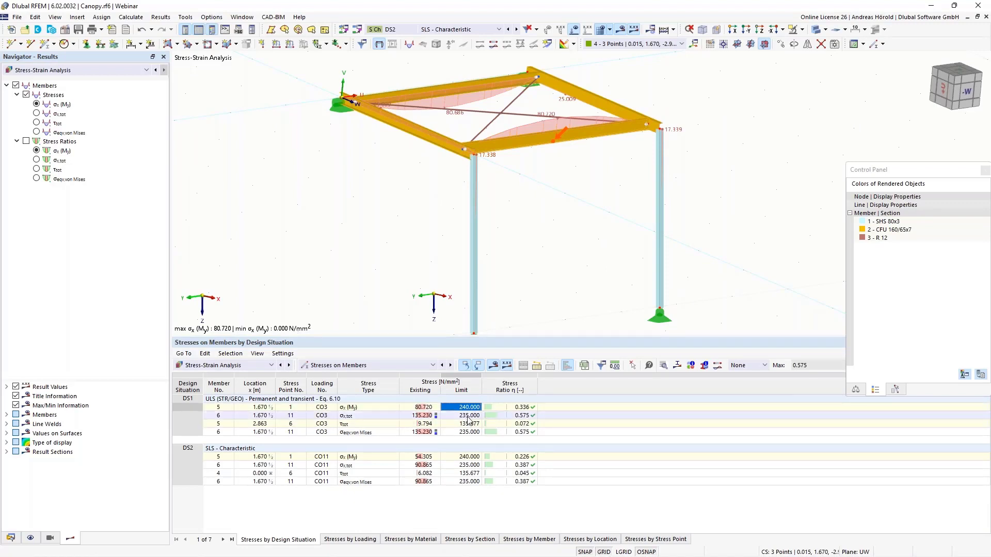
{"action": "left_click", "coordinate": [466, 424]}
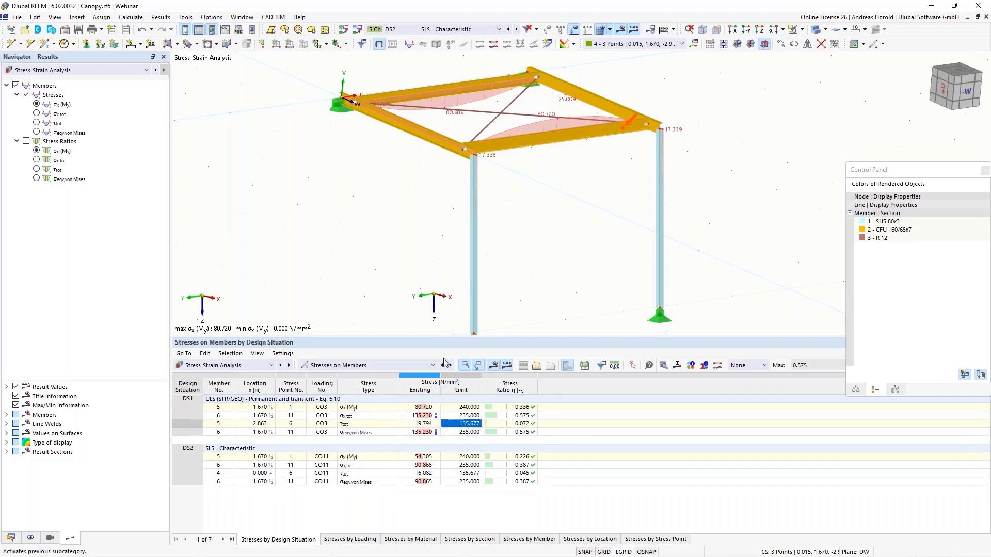
{"action": "left_click_drag", "start_coordinate": [451, 335], "coordinate": [450, 412]}
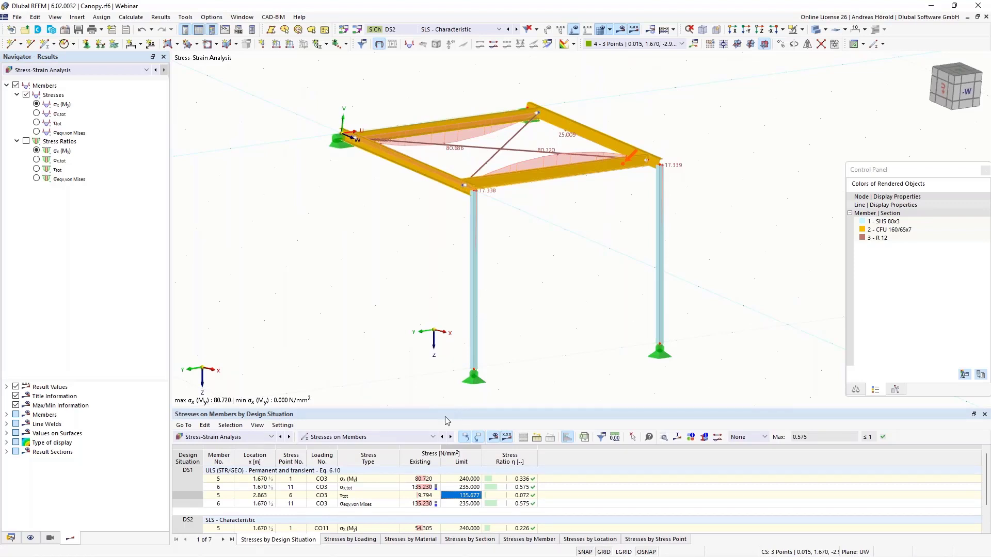
Step: Delete the two nodal supports at the rear corners of the canopy roof
{"action": "middle_click_drag", "start_coordinate": [383, 256], "coordinate": [362, 314], "text": "ctrl"}
{"action": "middle_click_drag", "start_coordinate": [349, 321], "coordinate": [330, 290], "text": "ctrl"}
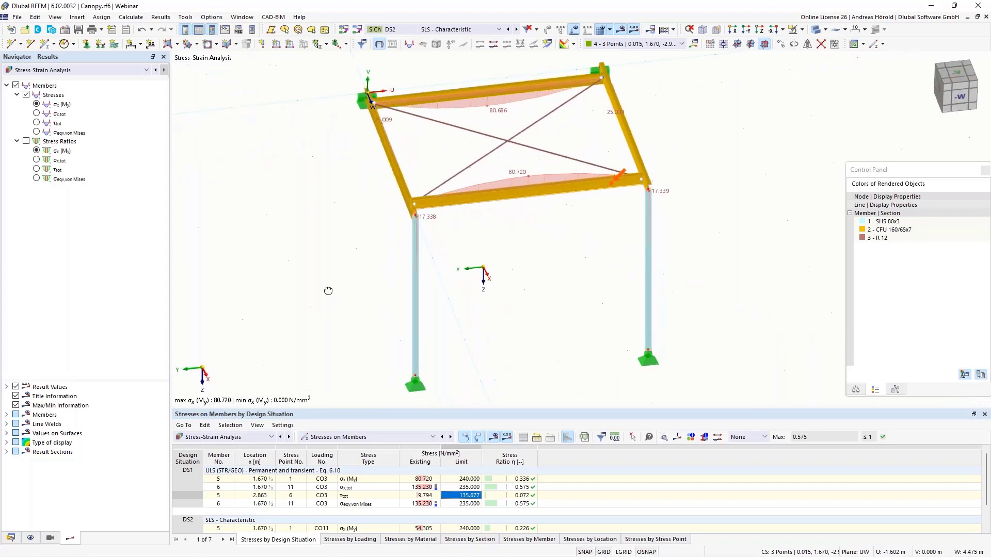
{"action": "middle_click_drag", "start_coordinate": [502, 267], "coordinate": [547, 397]}
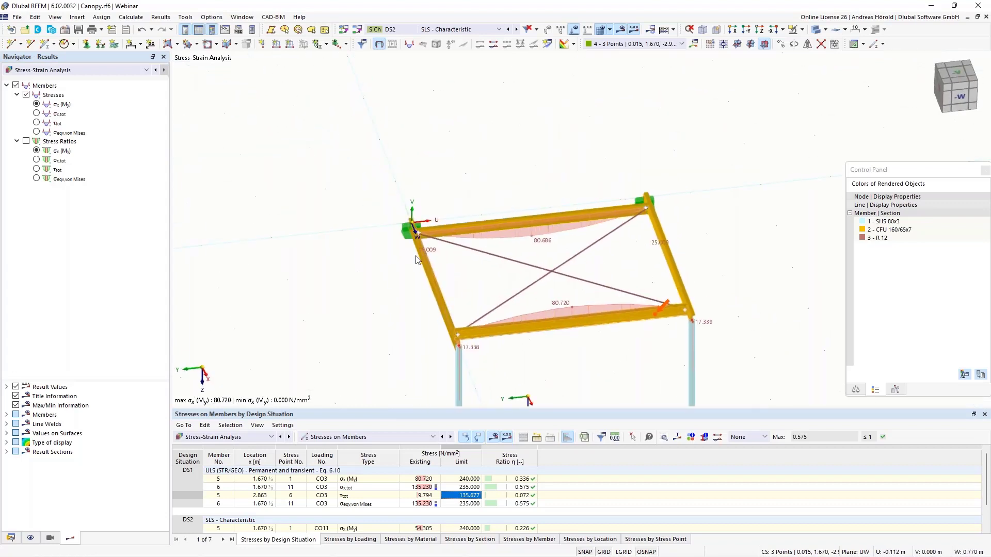
{"action": "scroll", "coordinate": [418, 258], "scroll_direction": "up", "scroll_amount": 4}
{"action": "middle_click_drag", "start_coordinate": [361, 304], "coordinate": [267, 257]}
{"action": "scroll", "coordinate": [269, 241], "scroll_direction": "down", "scroll_amount": 1}
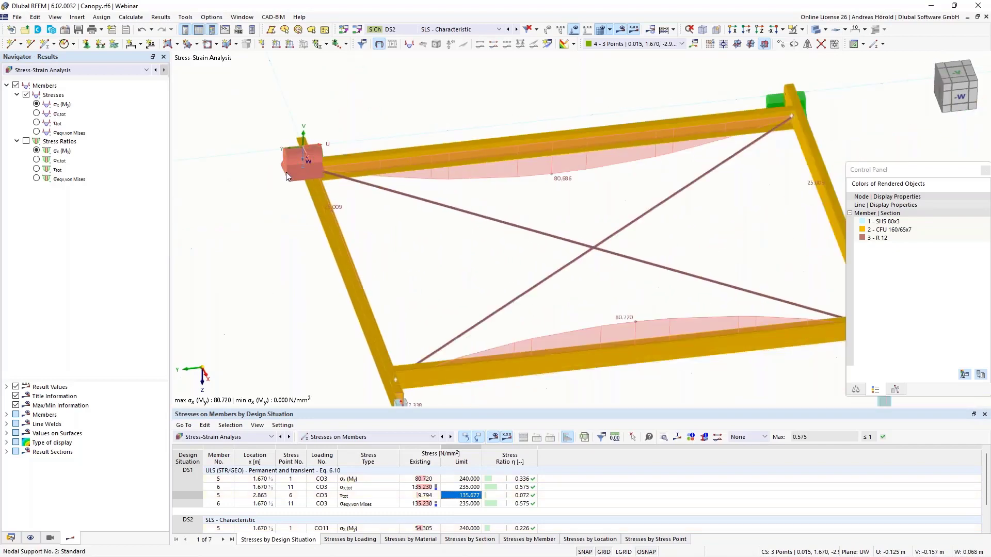
{"action": "key", "text": "Delete"}
{"action": "left_click", "coordinate": [775, 98]}
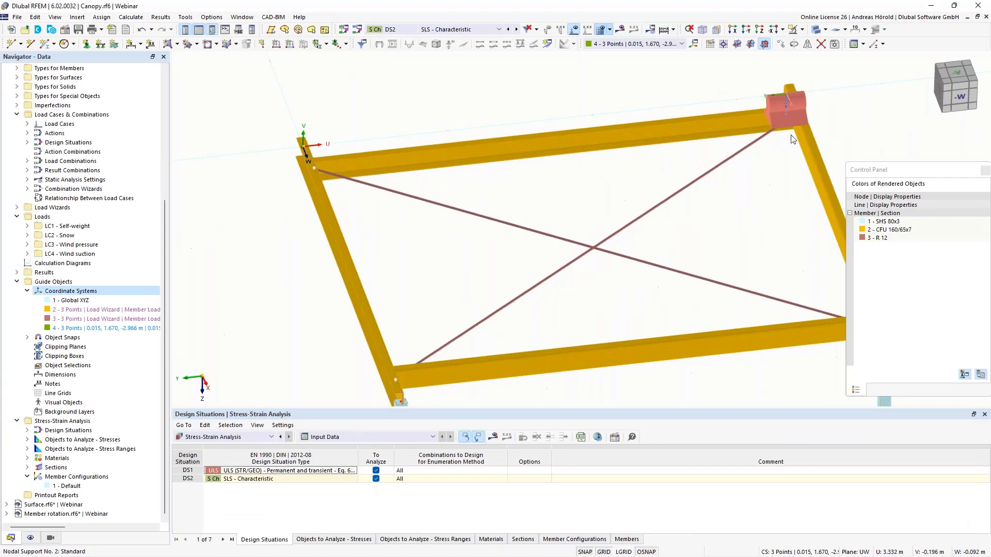
{"action": "key", "text": "Delete"}
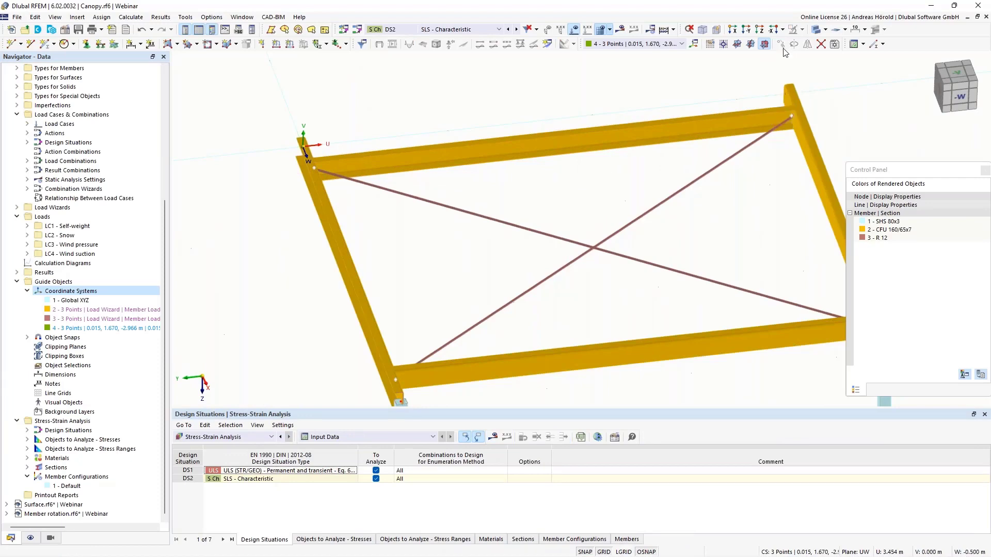
Step: Display the canopy as a wireframe model so the ends of the rear roof beam are accessible
{"action": "left_click", "coordinate": [762, 31]}
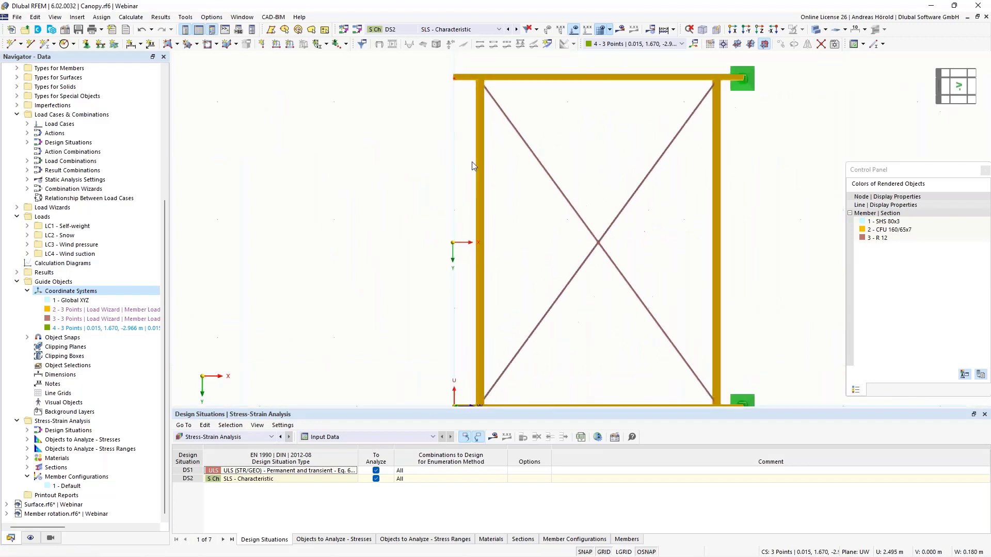
{"action": "middle_click_drag", "start_coordinate": [724, 263], "coordinate": [536, 283], "text": "ctrl"}
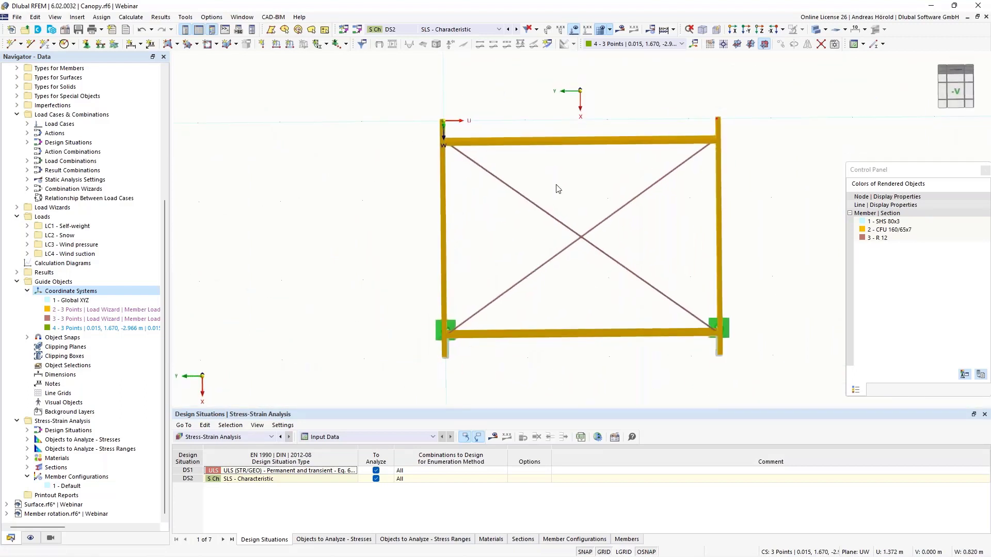
{"action": "scroll", "coordinate": [554, 186], "scroll_direction": "up", "scroll_amount": 3}
{"action": "middle_click_drag", "start_coordinate": [549, 200], "coordinate": [547, 226]}
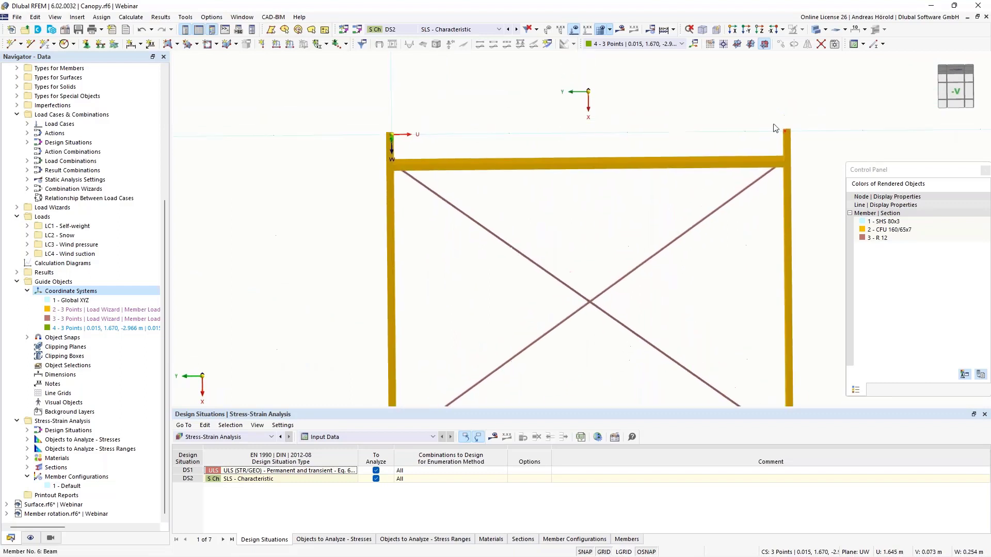
{"action": "left_click", "coordinate": [827, 30]}
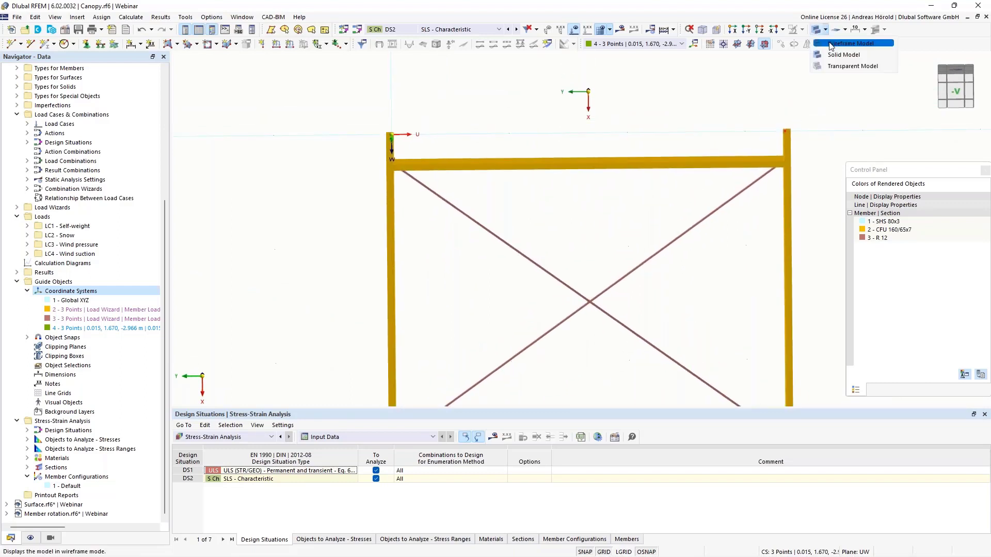
{"action": "left_click", "coordinate": [837, 43]}
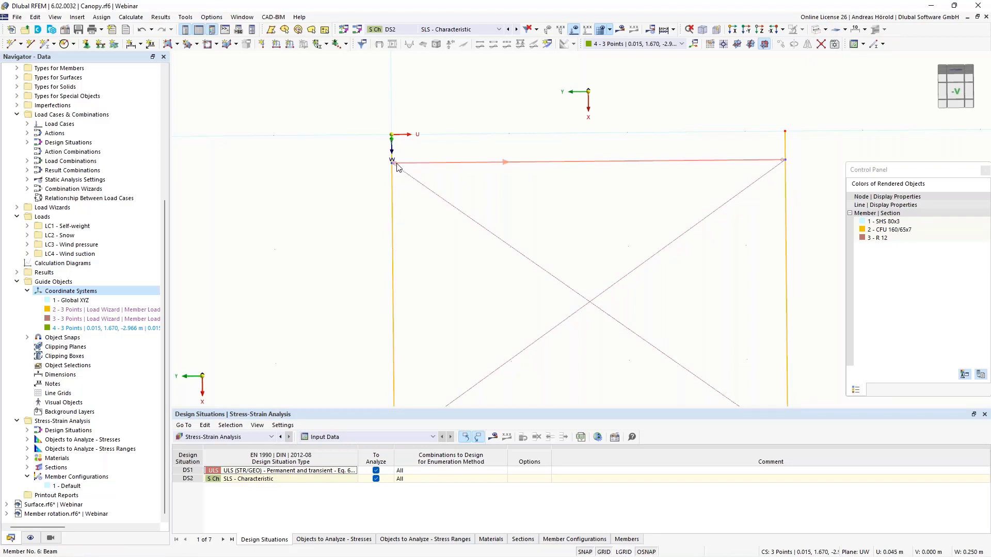
Step: Move both ends of the rear cross beam and the attached diagonal bracing to the rear end nodes of the side beams
{"action": "left_click_drag", "start_coordinate": [402, 163], "coordinate": [391, 135]}
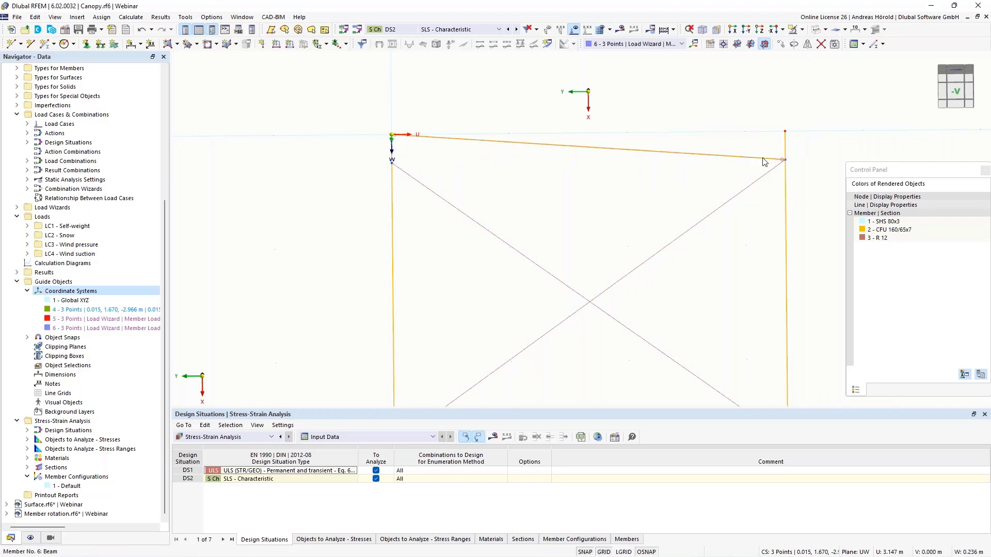
{"action": "left_click_drag", "start_coordinate": [783, 160], "coordinate": [785, 132]}
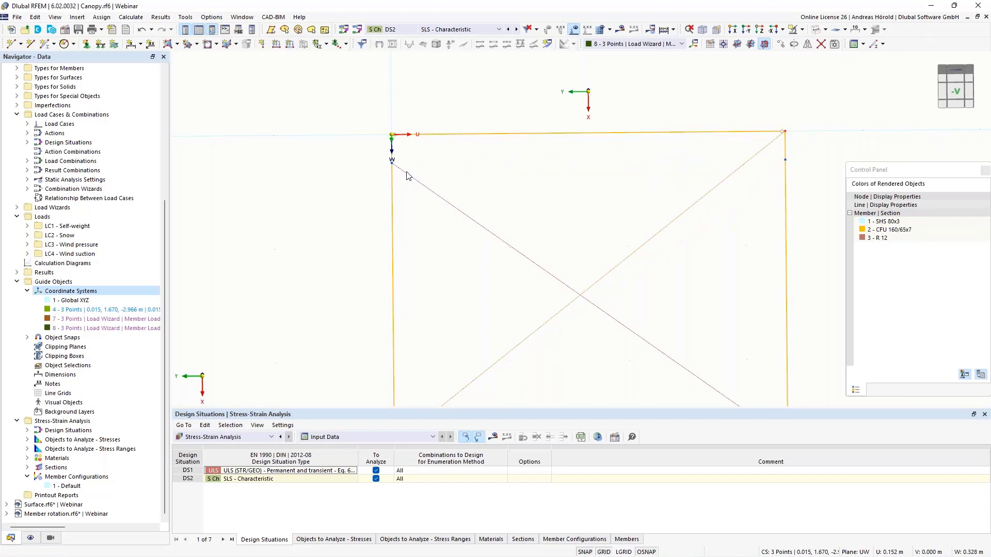
{"action": "left_click_drag", "start_coordinate": [392, 162], "coordinate": [392, 136]}
{"action": "middle_click_drag", "start_coordinate": [615, 312], "coordinate": [549, 324], "text": "ctrl"}
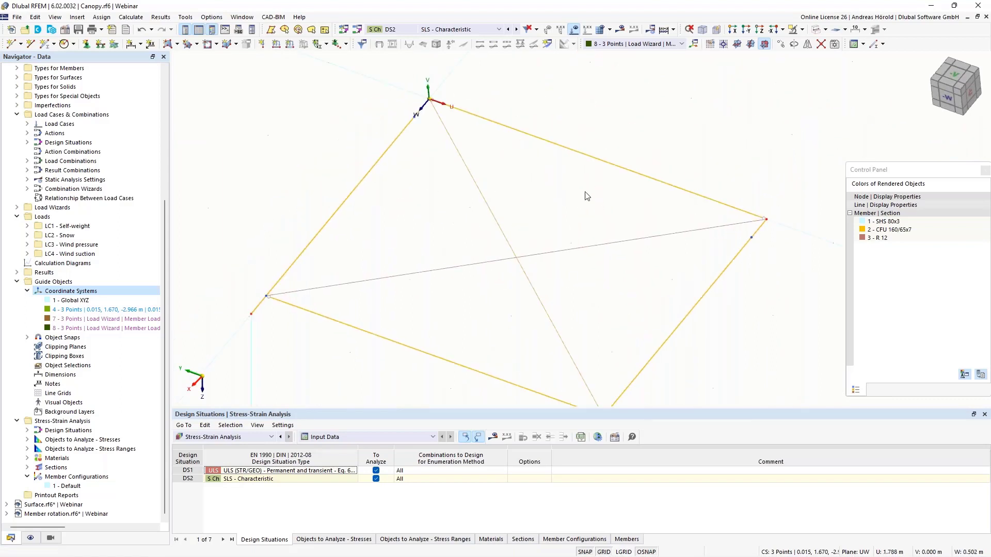
Step: Assign a new line support fixed in uX, uY and uZ to line 6 of the rear beam only
{"action": "left_click", "coordinate": [100, 44]}
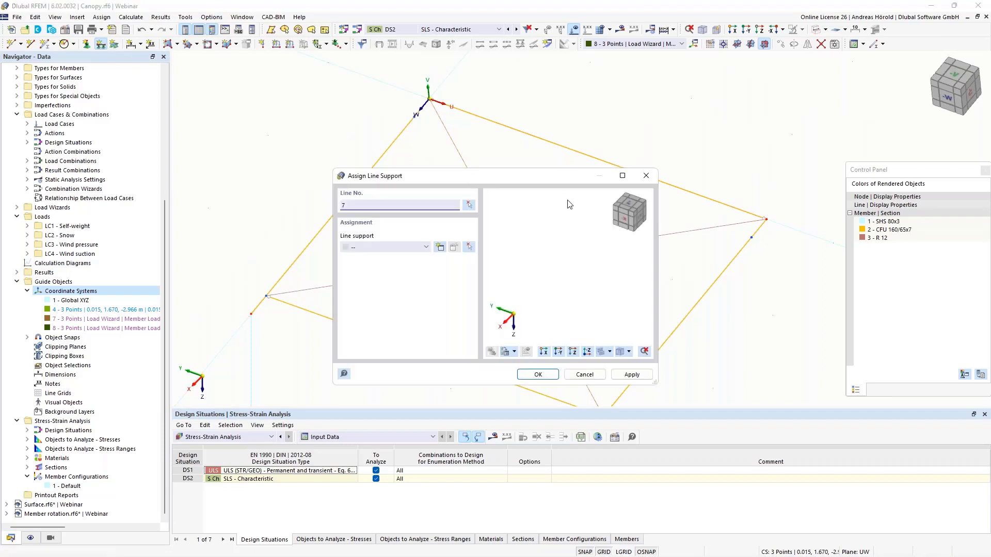
{"action": "left_click", "coordinate": [469, 205]}
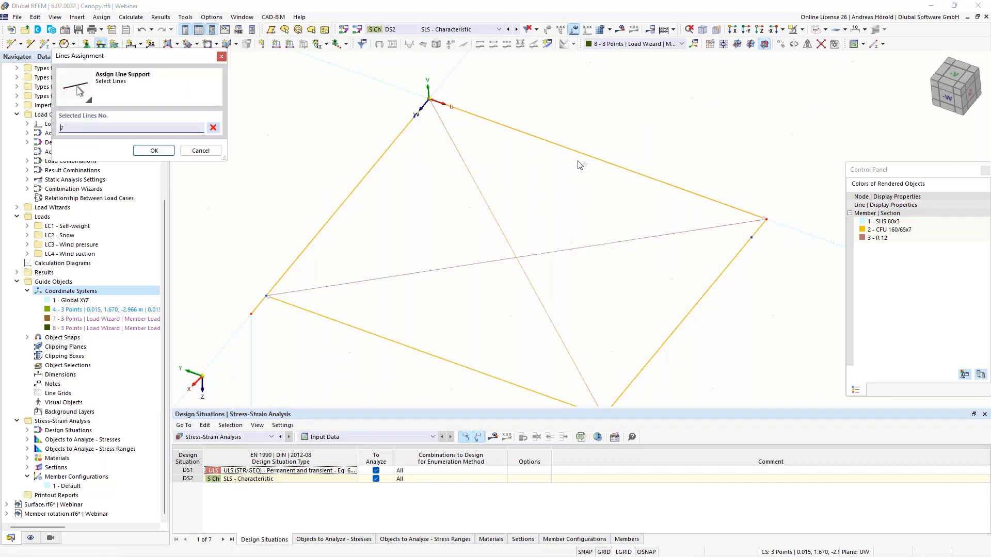
{"action": "left_click", "coordinate": [587, 155]}
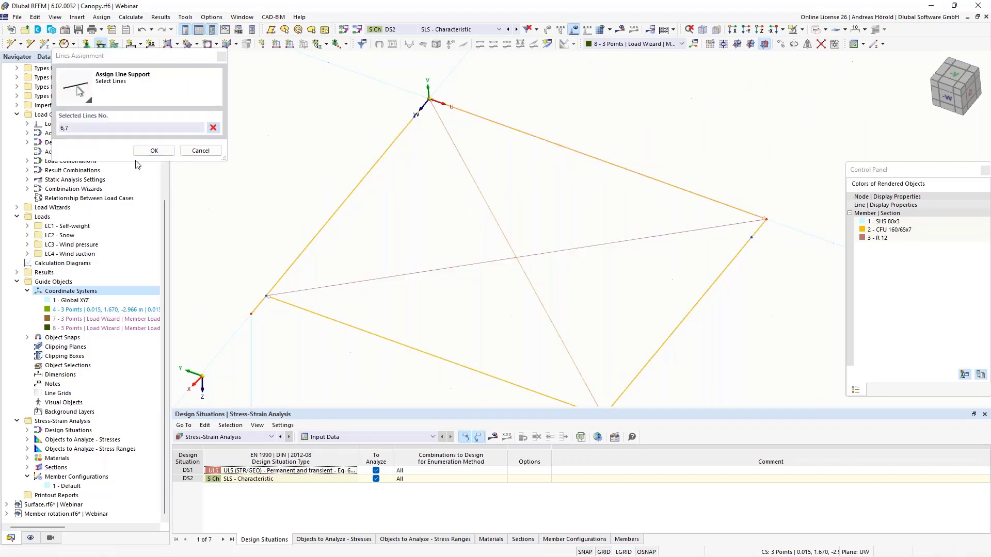
{"action": "left_click", "coordinate": [154, 150]}
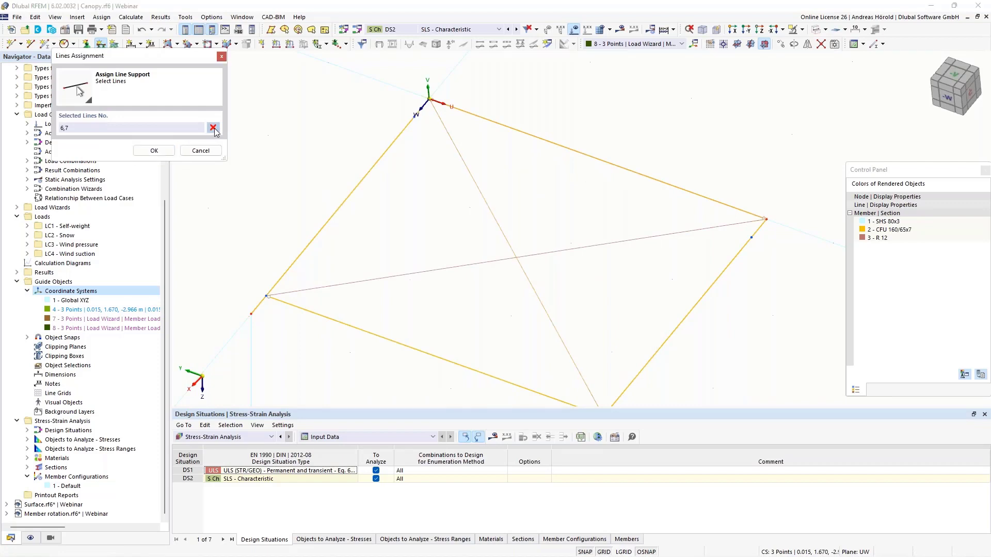
{"action": "left_click", "coordinate": [597, 151]}
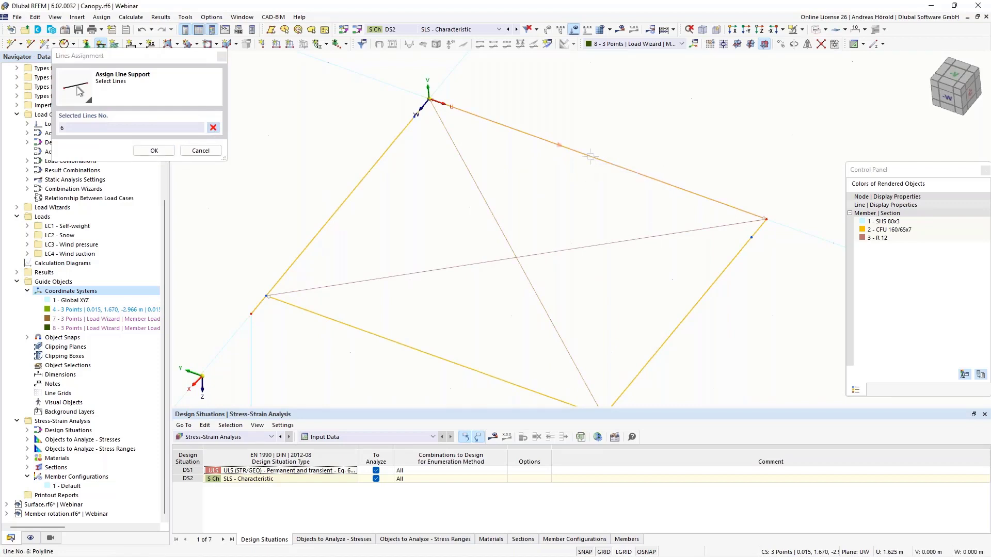
{"action": "left_click", "coordinate": [155, 151]}
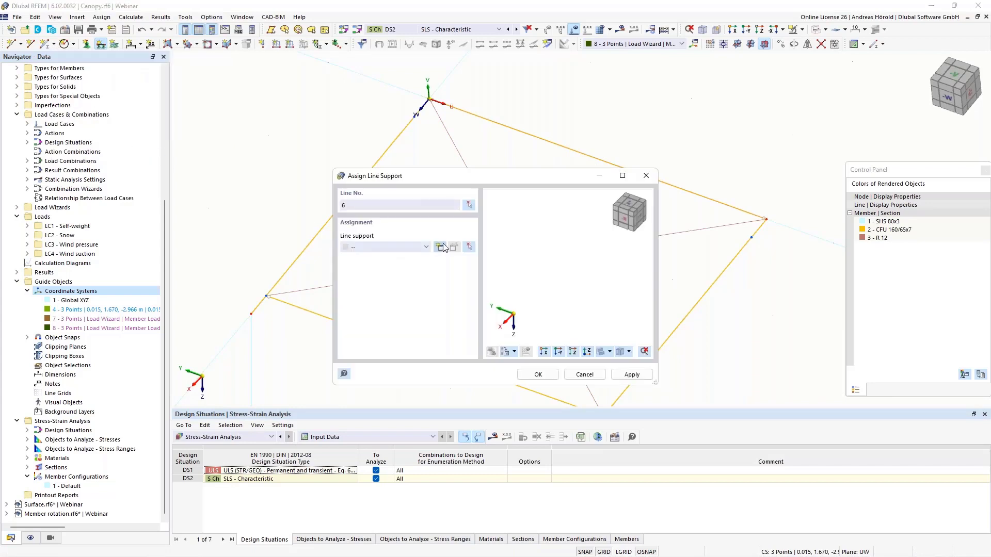
{"action": "left_click", "coordinate": [441, 246]}
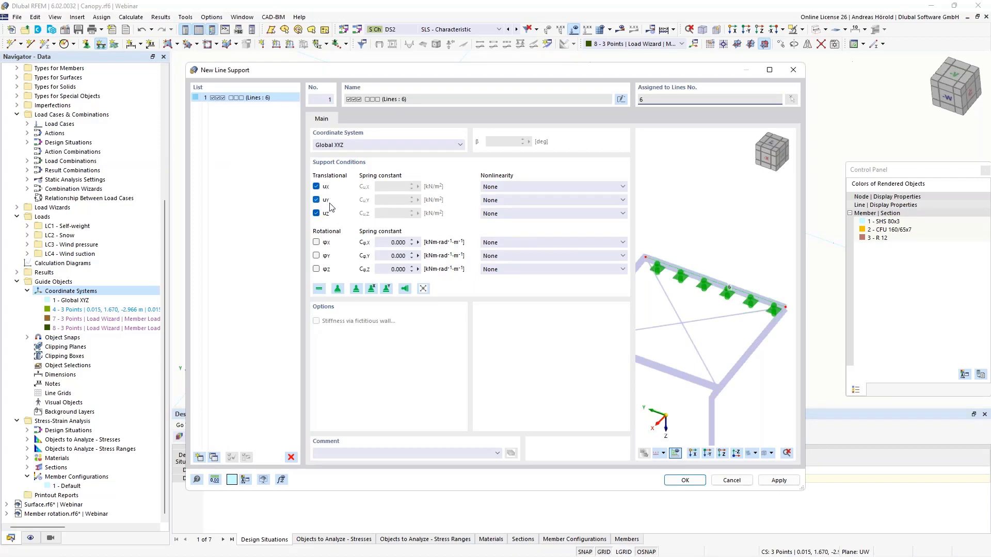
{"action": "left_click", "coordinate": [686, 482]}
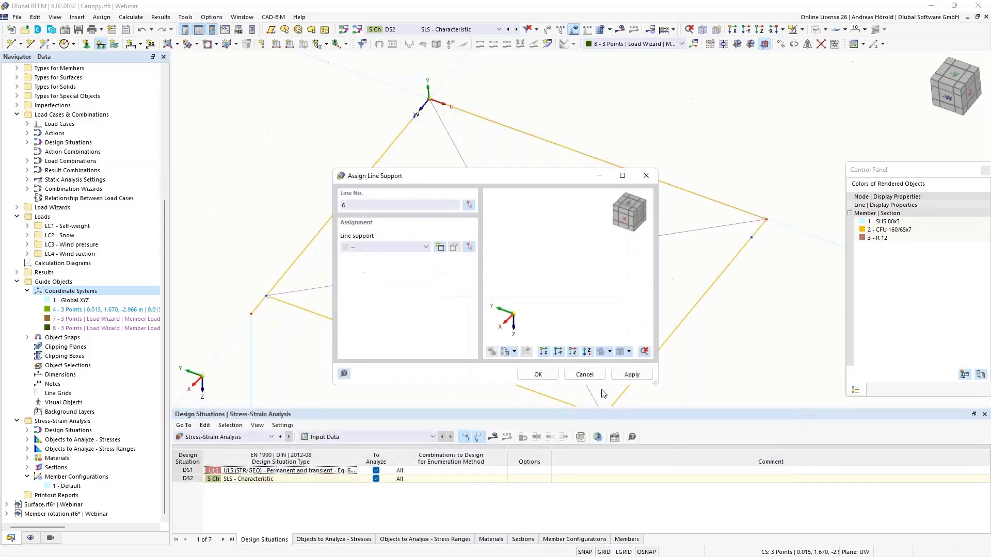
{"action": "left_click", "coordinate": [534, 377]}
{"action": "middle_click_drag", "start_coordinate": [517, 372], "coordinate": [571, 262], "text": "ctrl"}
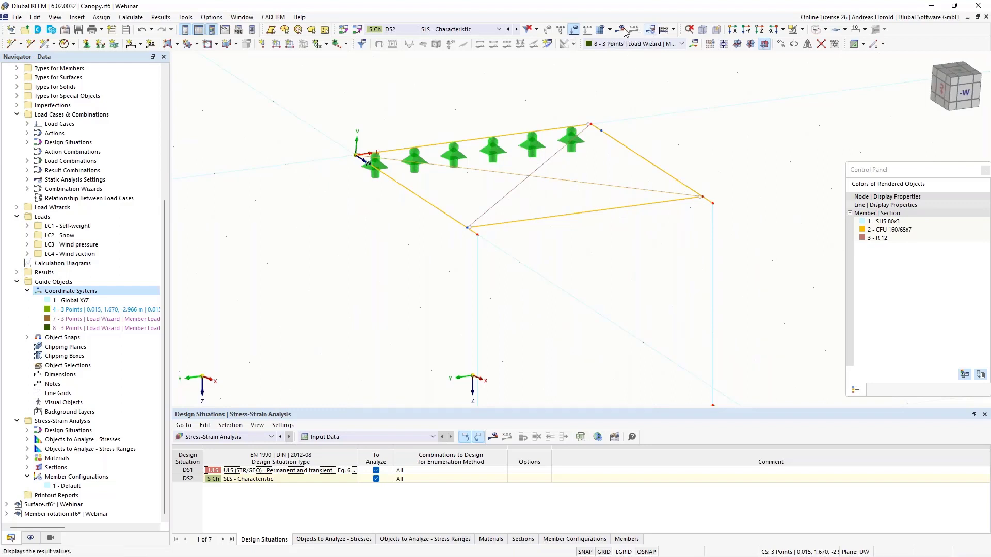
Step: Switch to load case LC1 - Self-weight and try to calculate its results with the line support in place
{"action": "left_click", "coordinate": [496, 29]}
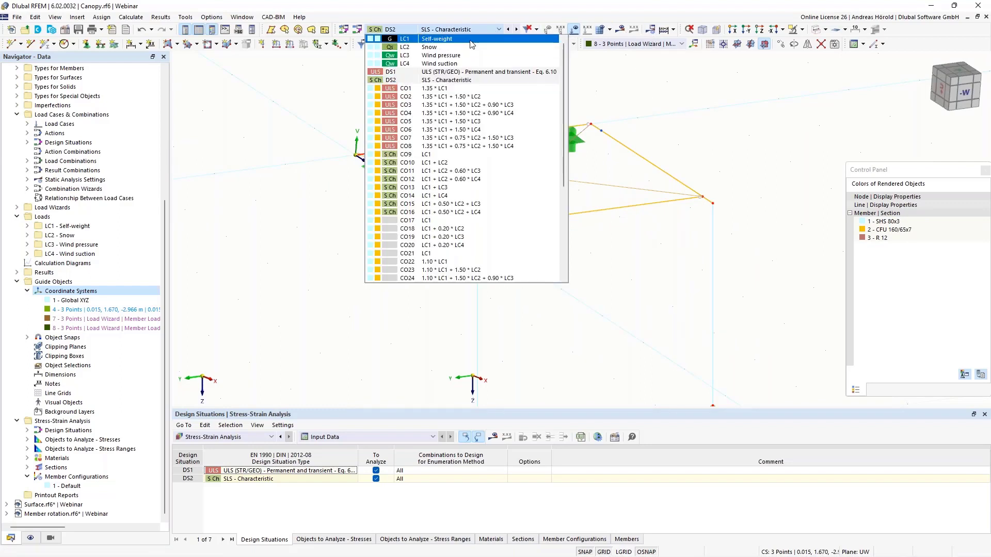
{"action": "left_click", "coordinate": [470, 40]}
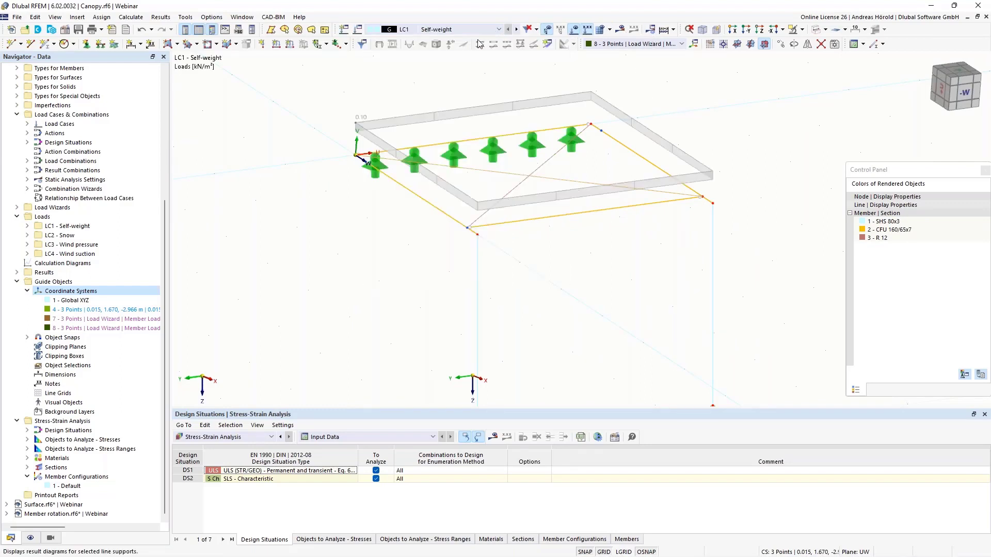
{"action": "left_click", "coordinate": [620, 29]}
{"action": "left_click", "coordinate": [531, 326]}
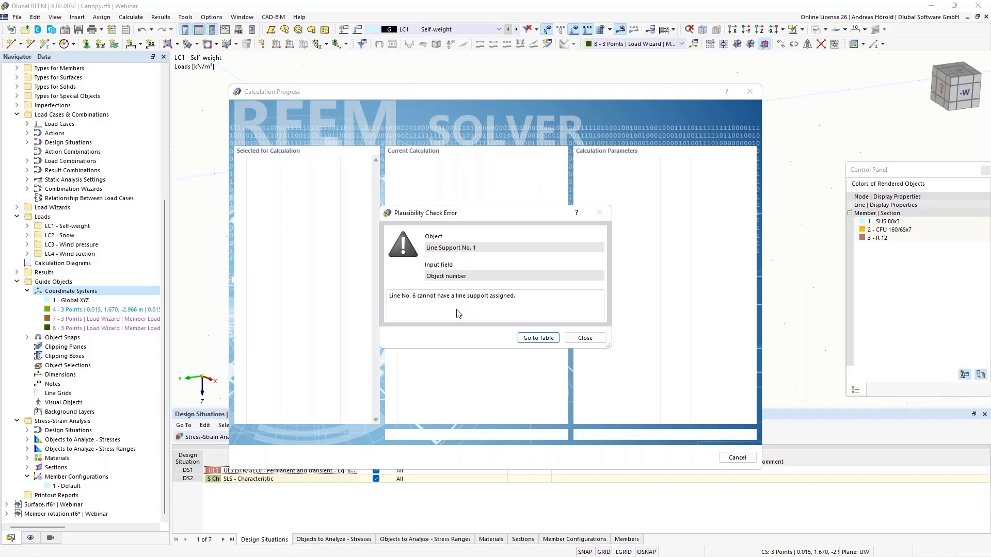
{"action": "left_click", "coordinate": [585, 338]}
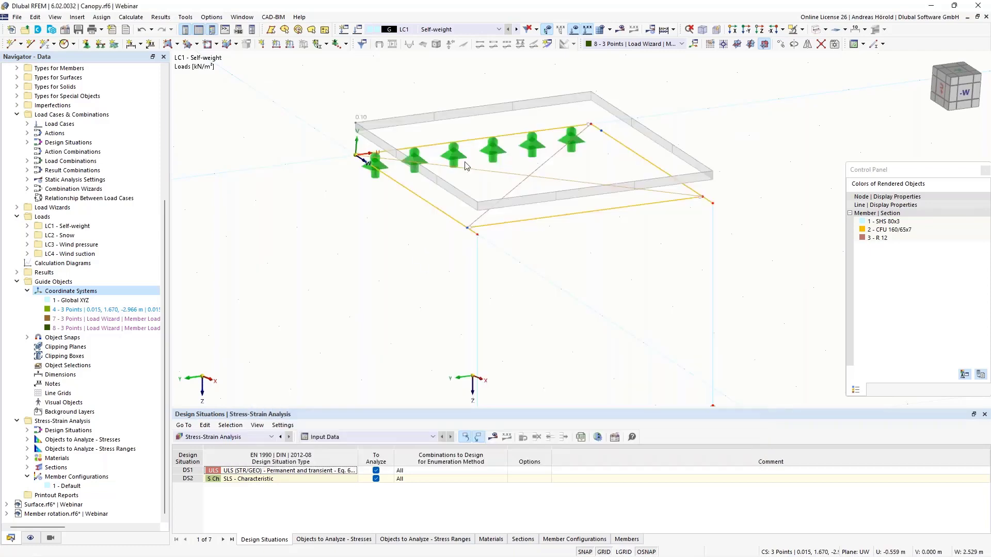
Step: Delete the line support along the rear beam
{"action": "left_click", "coordinate": [491, 154]}
{"action": "key", "text": "Delete"}
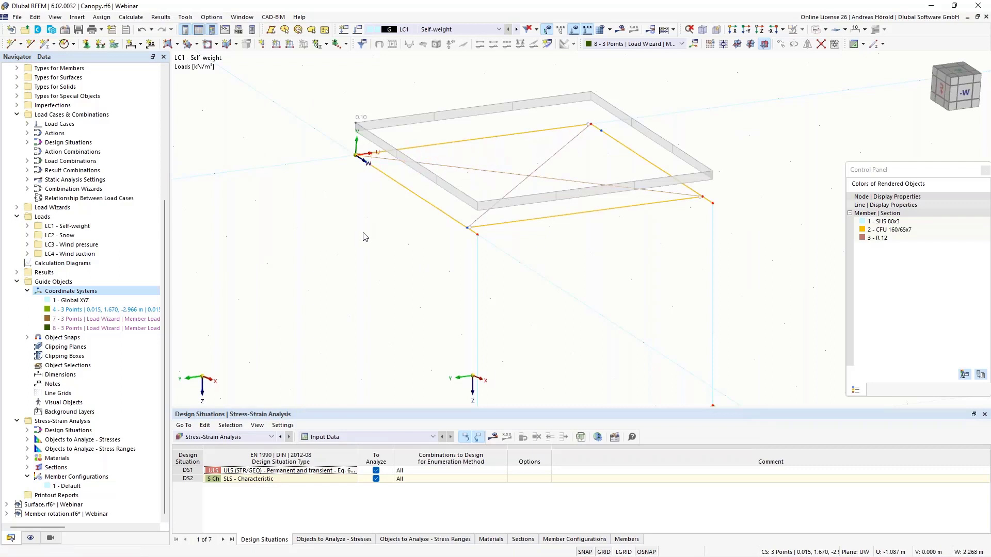
Step: Enable the Support option for the rear beam, member 6, and give it a new member support fixed in ux, uy and uz
{"action": "double_click", "coordinate": [476, 143]}
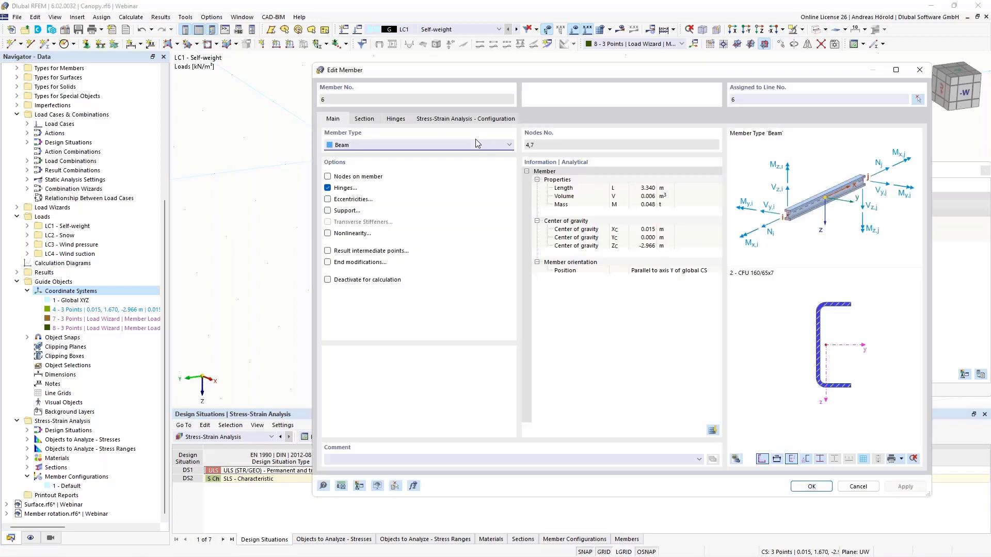
{"action": "left_click", "coordinate": [328, 210]}
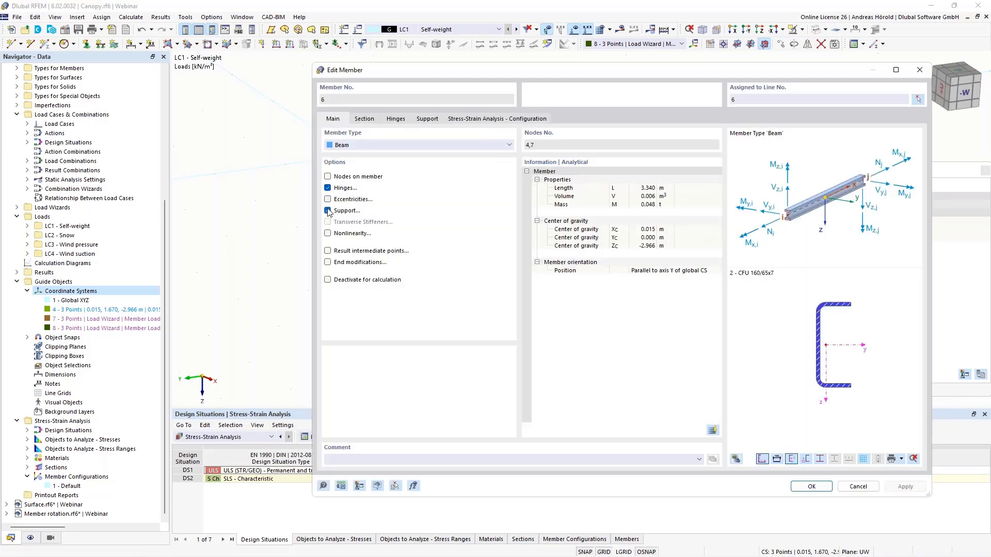
{"action": "left_click", "coordinate": [427, 120]}
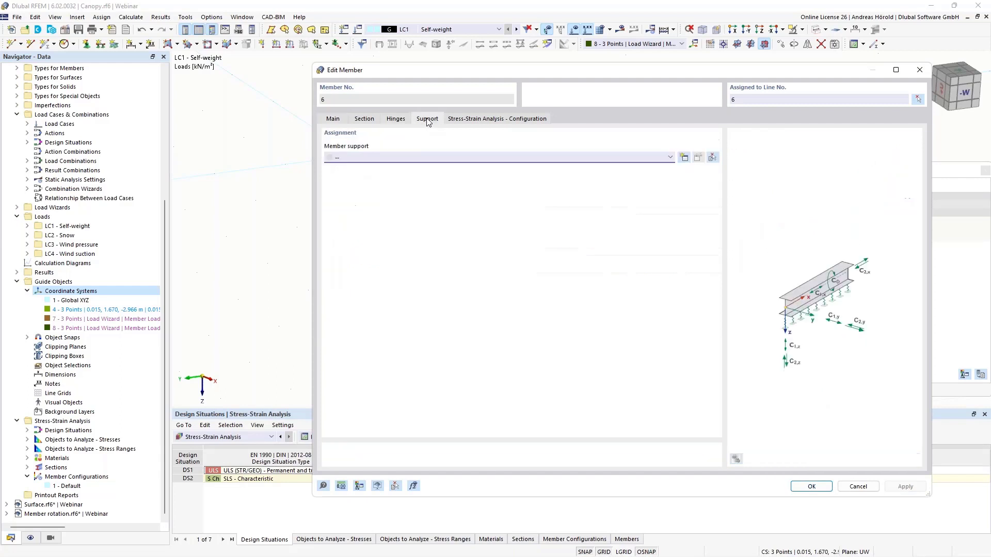
{"action": "left_click", "coordinate": [684, 158]}
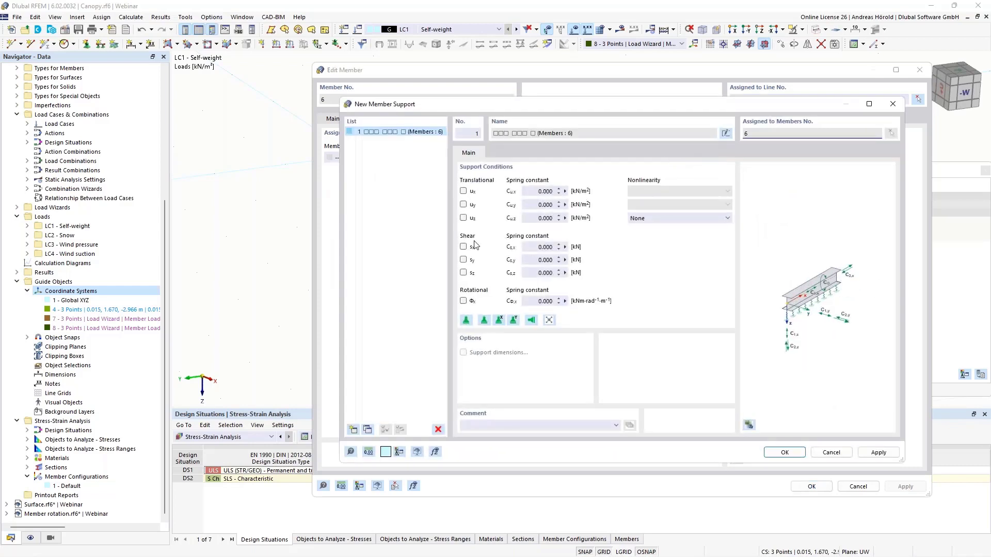
{"action": "left_click", "coordinate": [463, 218]}
{"action": "left_click", "coordinate": [463, 205]}
{"action": "left_click", "coordinate": [463, 192]}
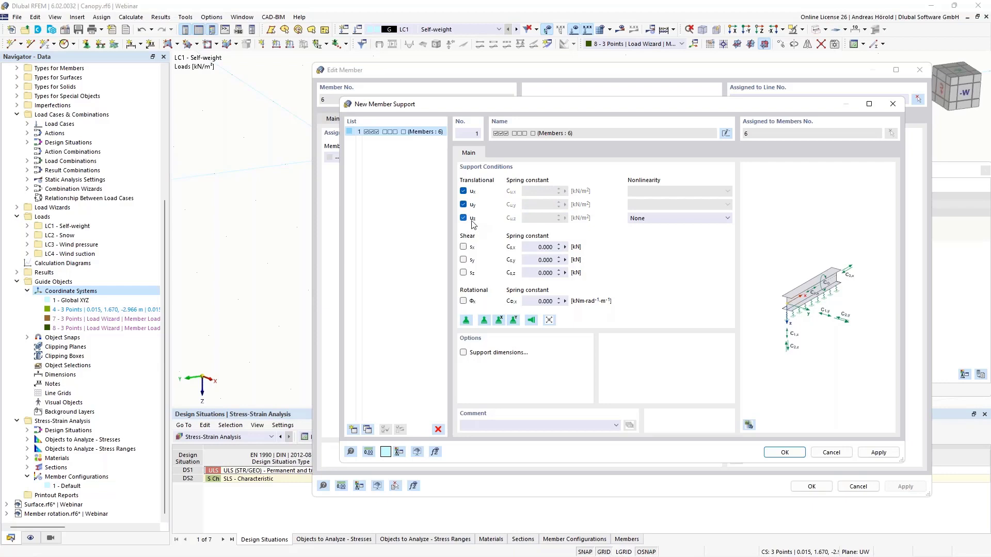
{"action": "left_click", "coordinate": [784, 453]}
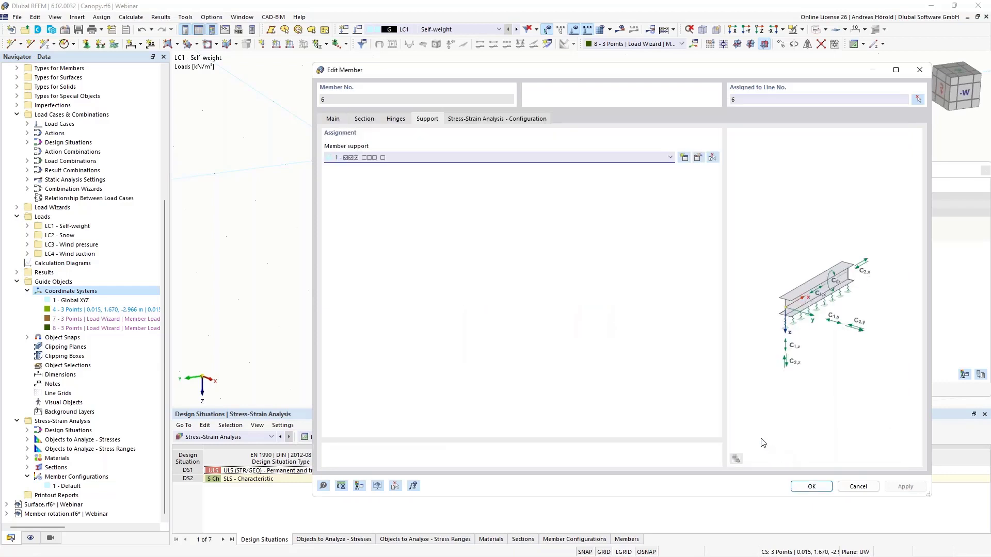
{"action": "left_click", "coordinate": [809, 486]}
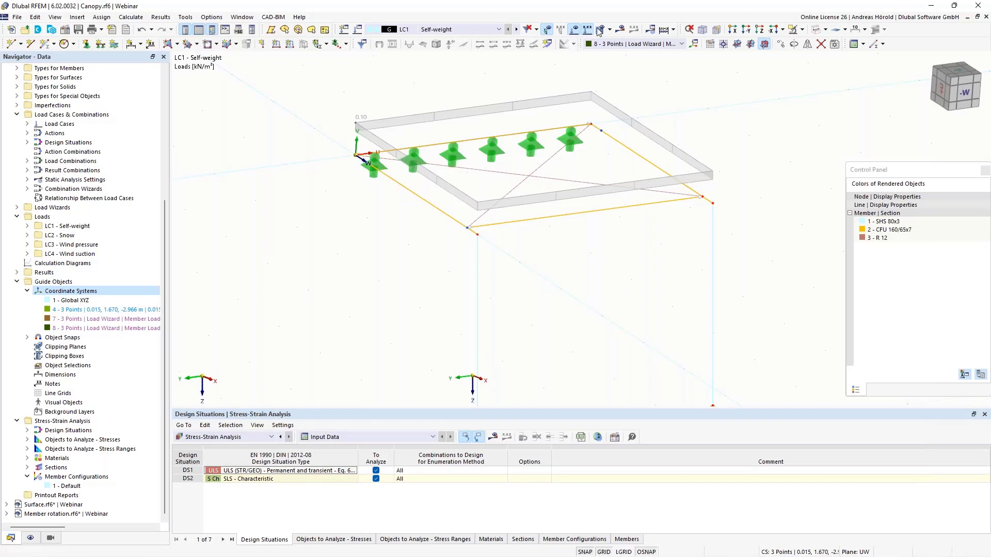
Step: Calculate and show the results for LC1 - Self-weight, and delete the member support along the rear beam
{"action": "left_click", "coordinate": [622, 32]}
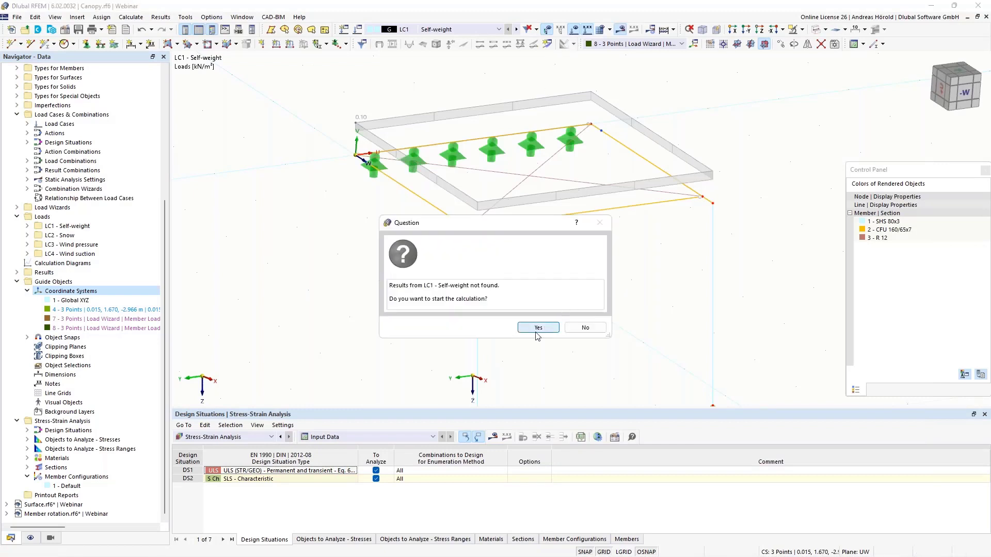
{"action": "left_click", "coordinate": [536, 326]}
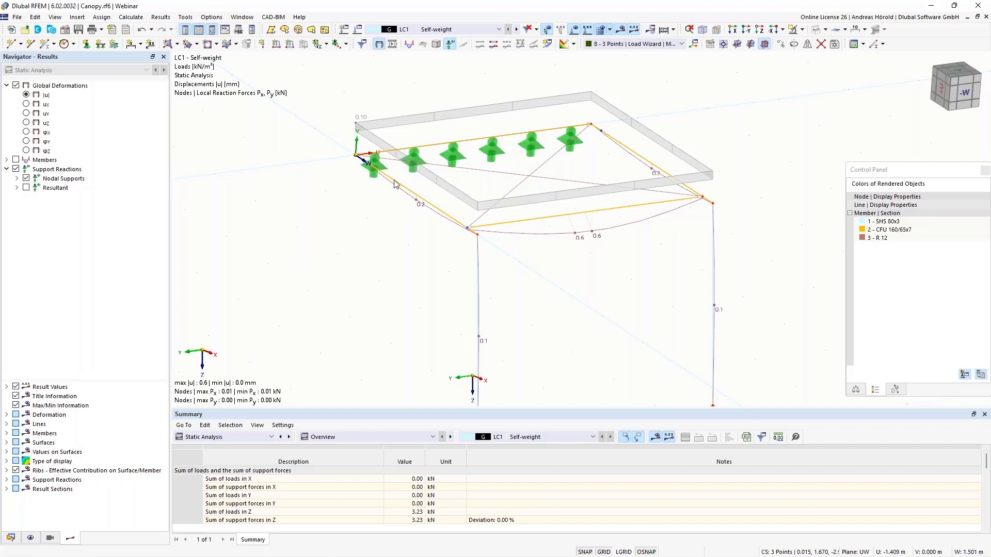
{"action": "left_click", "coordinate": [494, 158]}
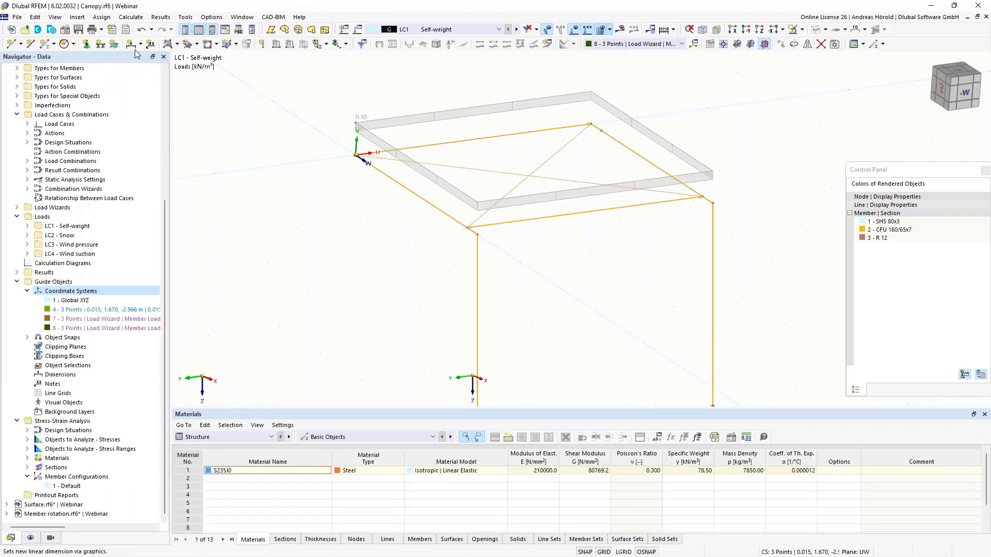
Step: Start a new polygonal surface with stiffness type Load Transfer, keeping the load transfer direction set to Both Directions
{"action": "left_click", "coordinate": [168, 46]}
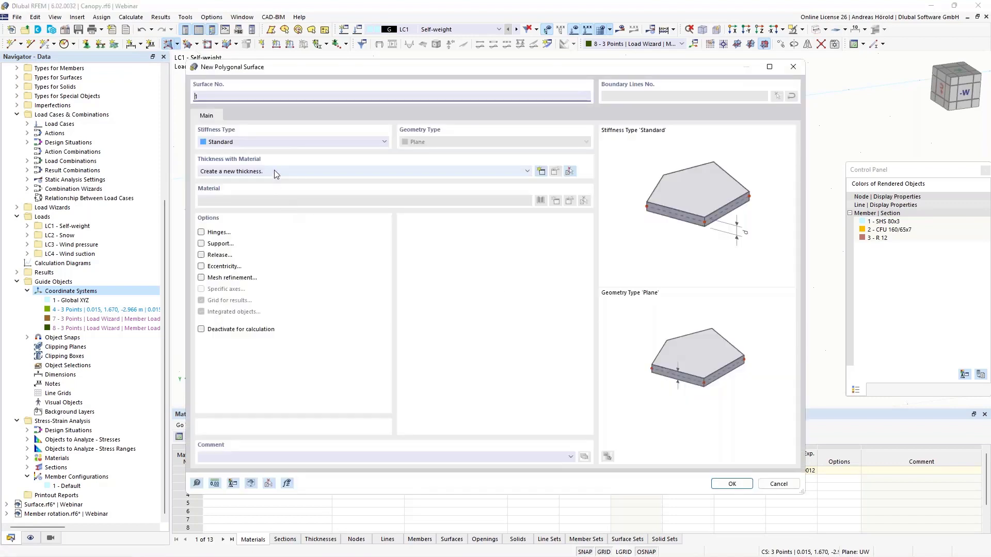
{"action": "left_click", "coordinate": [242, 140]}
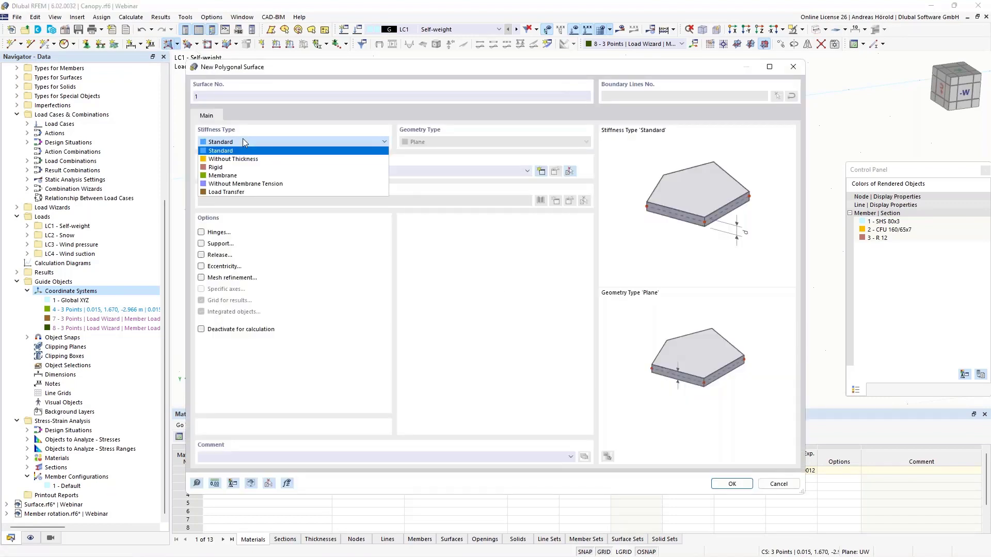
{"action": "left_click", "coordinate": [258, 191]}
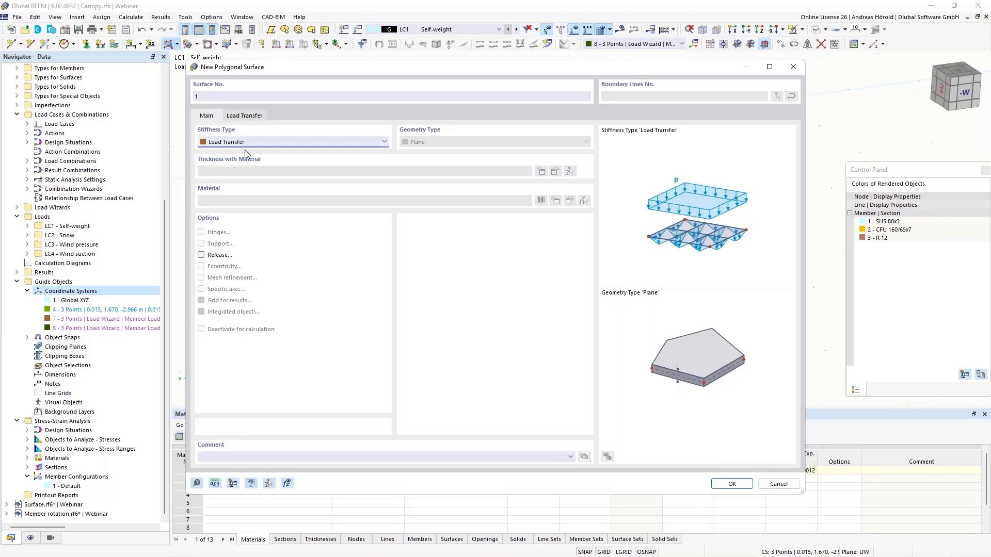
{"action": "left_click", "coordinate": [245, 117]}
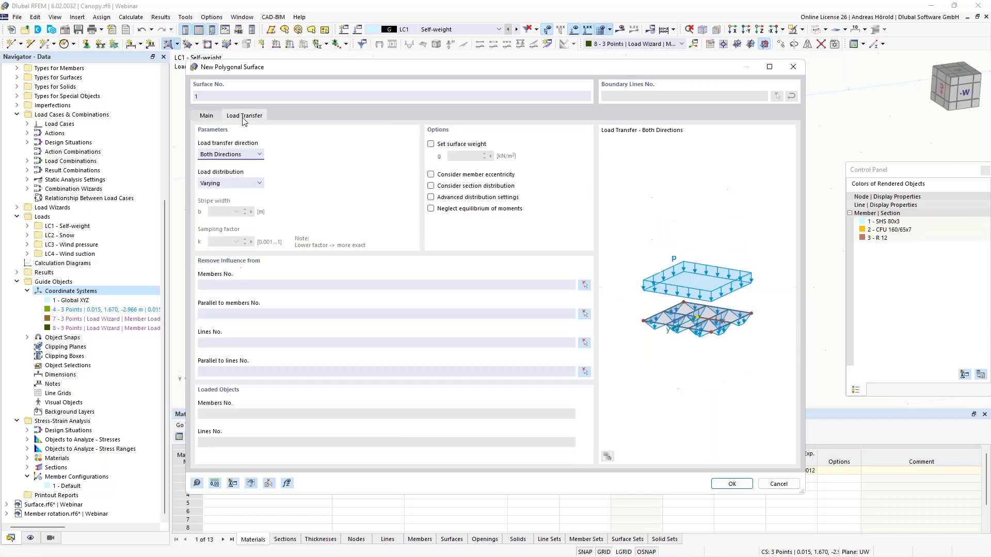
{"action": "left_click", "coordinate": [251, 154]}
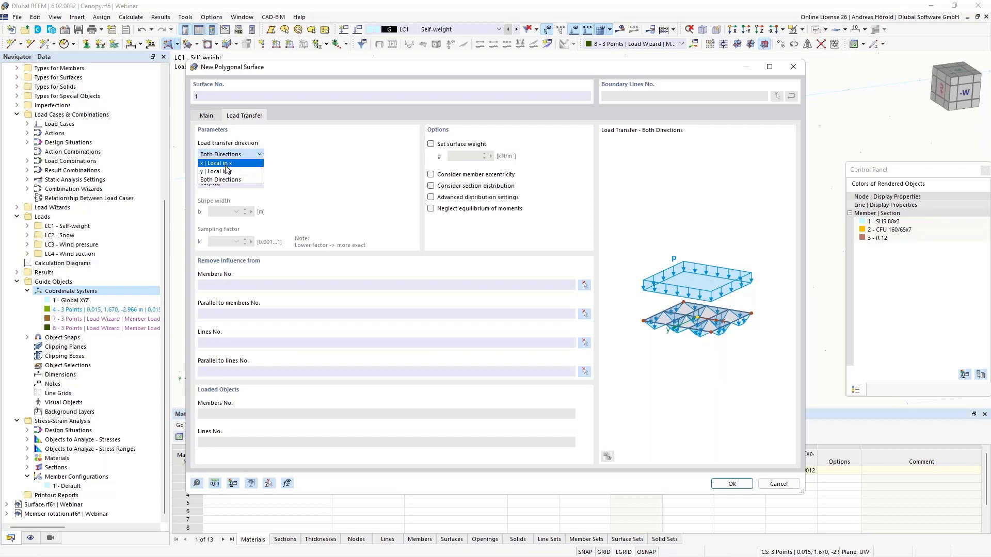
{"action": "left_click", "coordinate": [299, 175]}
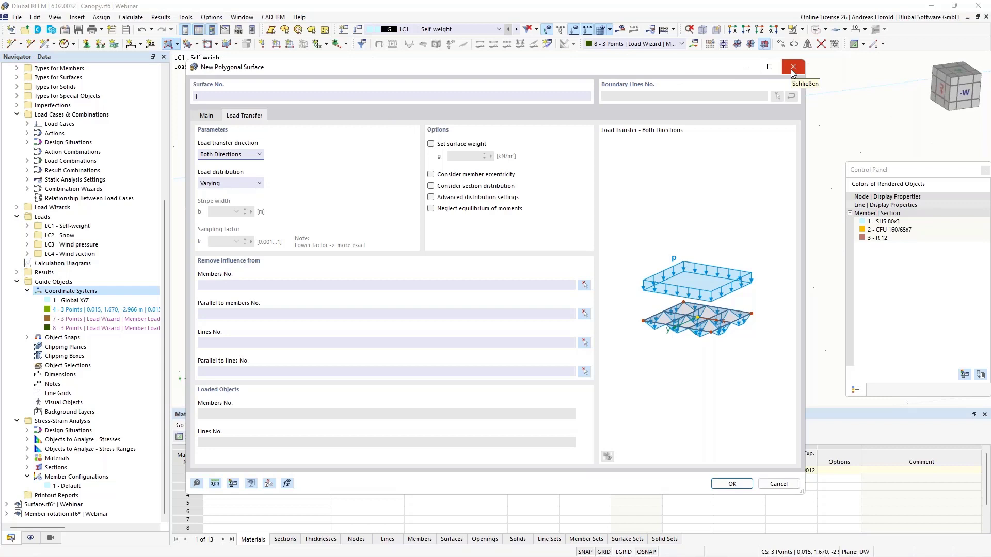
{"action": "left_click", "coordinate": [205, 115]}
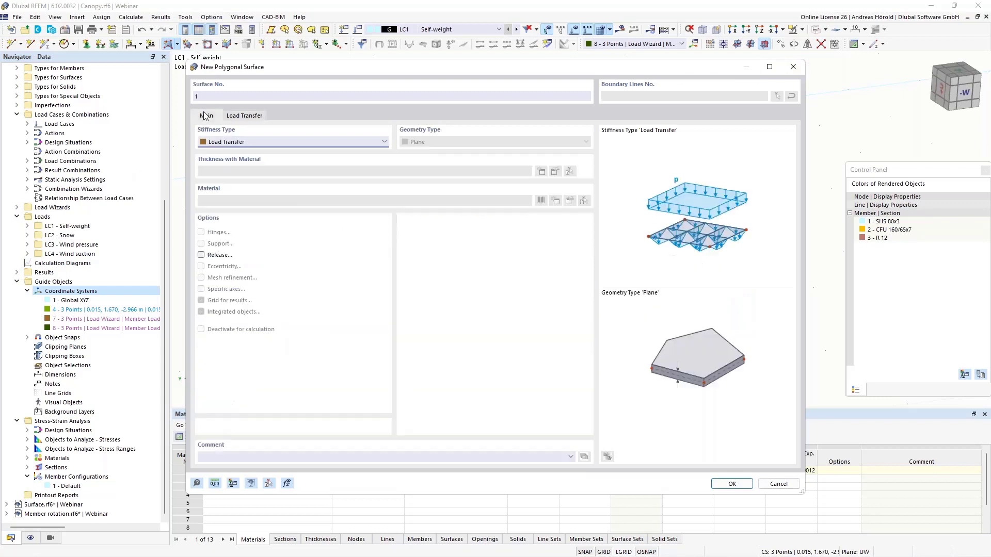
{"action": "left_click", "coordinate": [731, 483]}
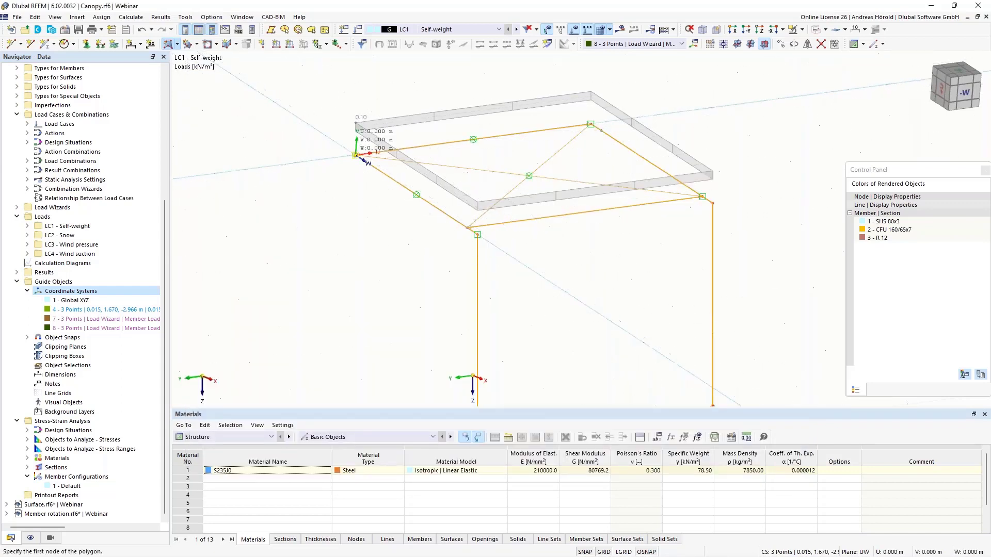
Step: Draw the load transfer surface through the four corner nodes of the canopy roof and finish the command
{"action": "left_click", "coordinate": [356, 155]}
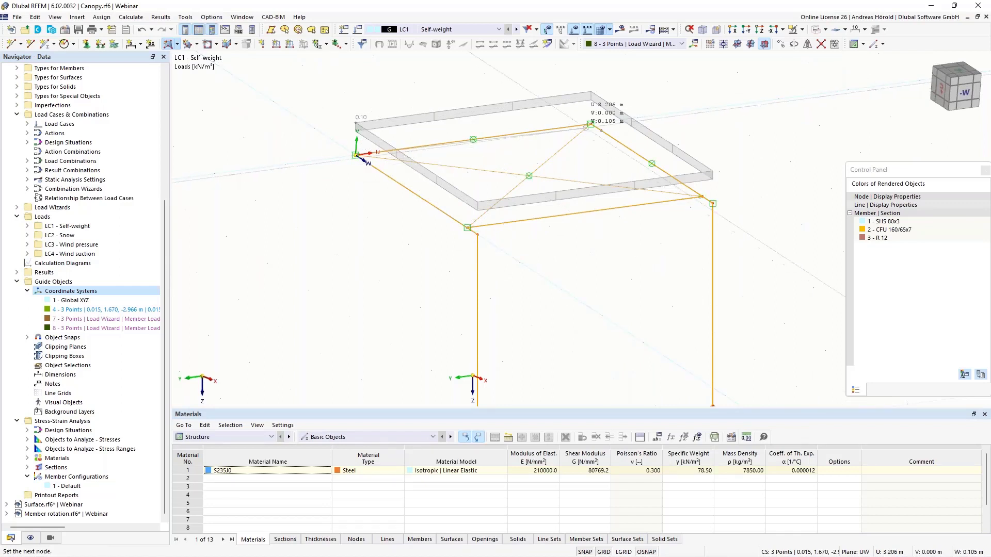
{"action": "left_click", "coordinate": [590, 124]}
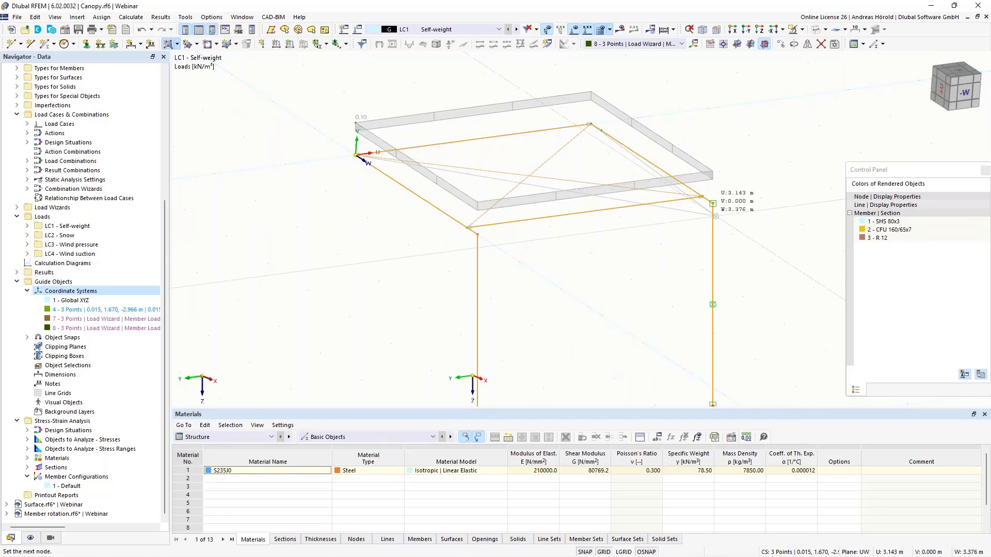
{"action": "left_click", "coordinate": [703, 198]}
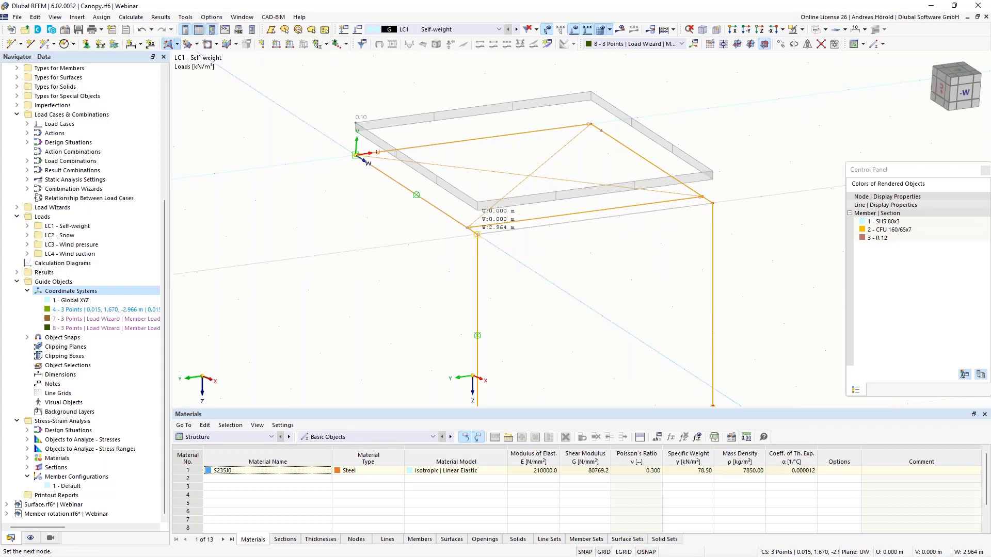
{"action": "left_click", "coordinate": [467, 227]}
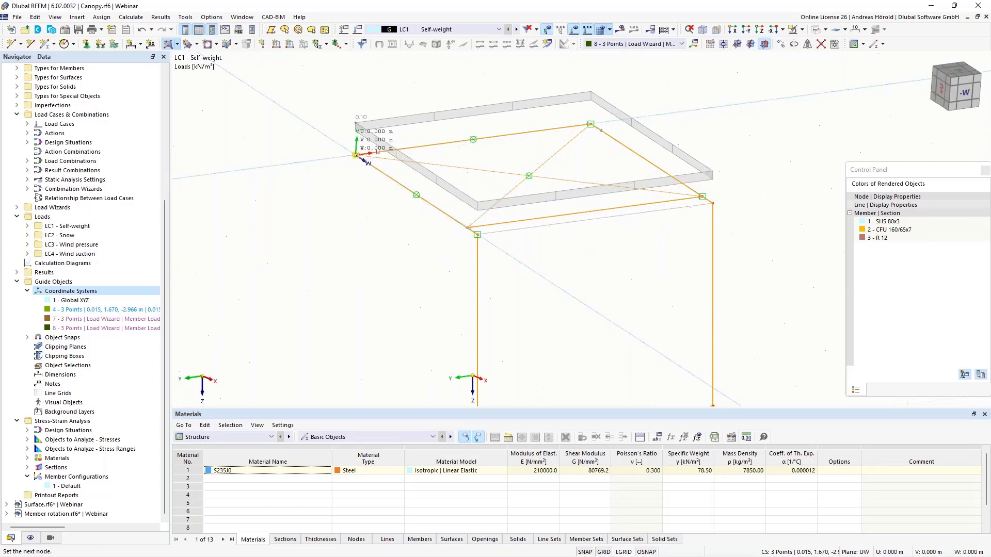
{"action": "left_click", "coordinate": [356, 154]}
{"action": "key", "text": "Escape"}
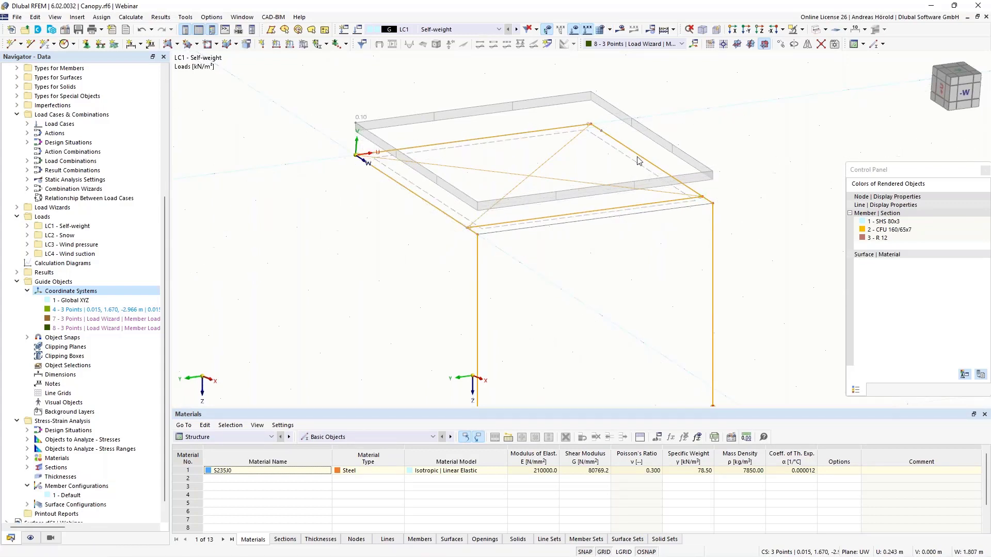
Step: Display the canopy as a solid model and view the roof surface from above
{"action": "left_click", "coordinate": [825, 29]}
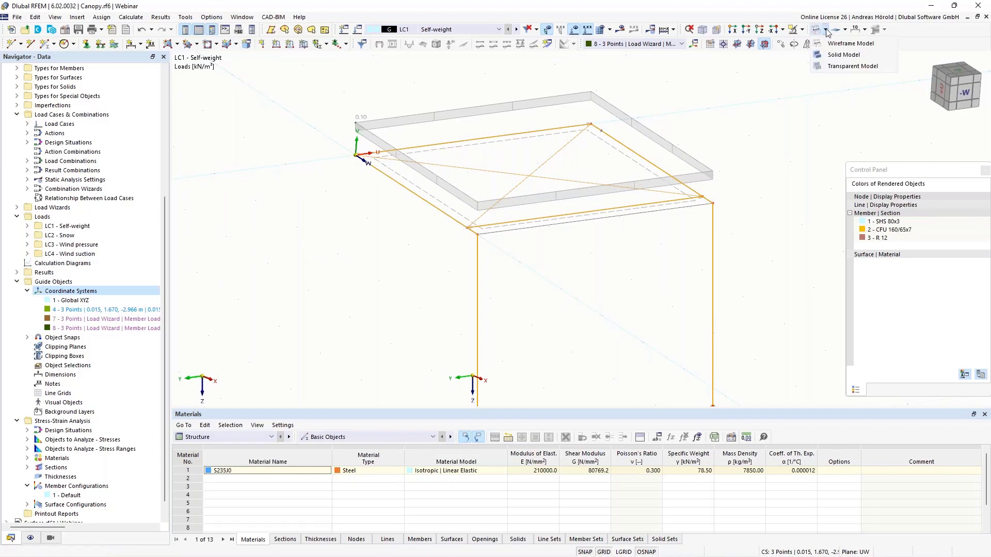
{"action": "left_click", "coordinate": [838, 55]}
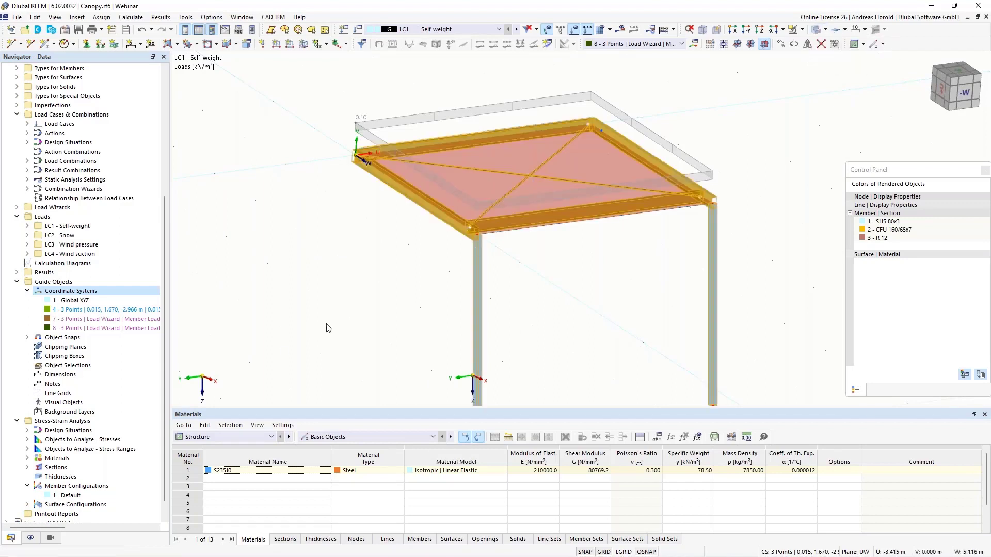
{"action": "middle_click_drag", "start_coordinate": [353, 313], "coordinate": [374, 329], "text": "ctrl"}
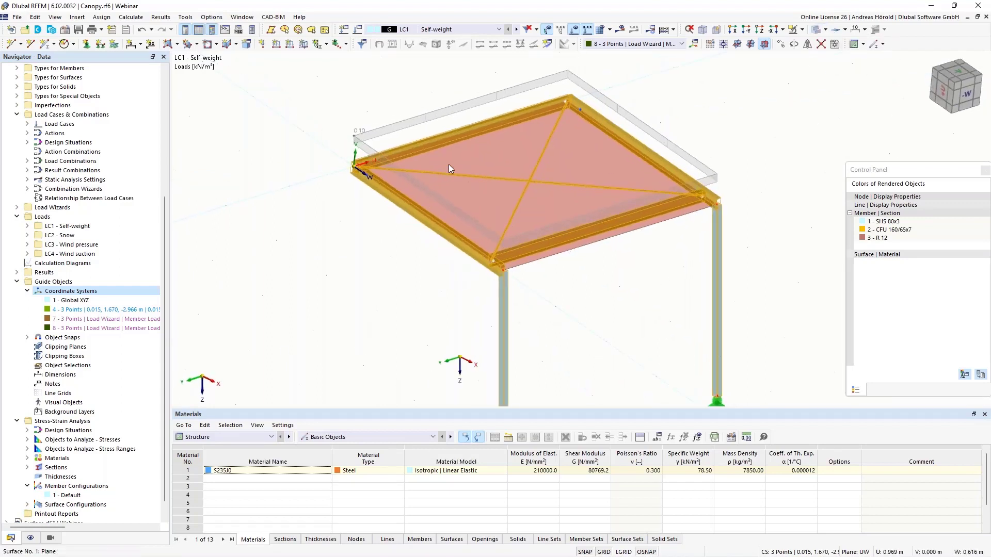
Step: Assign line support 1 to line 6 along the rear edge of the canopy roof
{"action": "left_click", "coordinate": [221, 118]}
{"action": "left_click", "coordinate": [100, 43]}
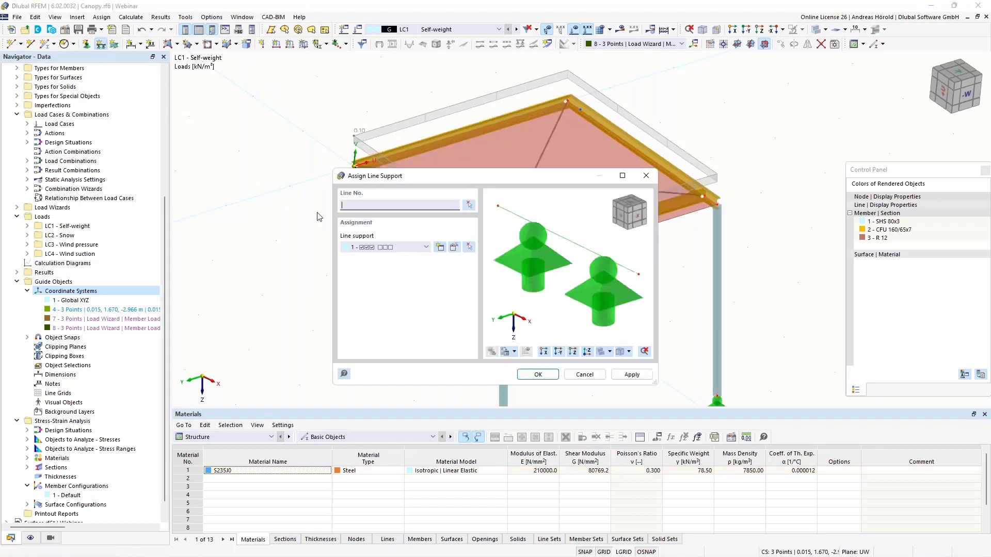
{"action": "left_click", "coordinate": [469, 205]}
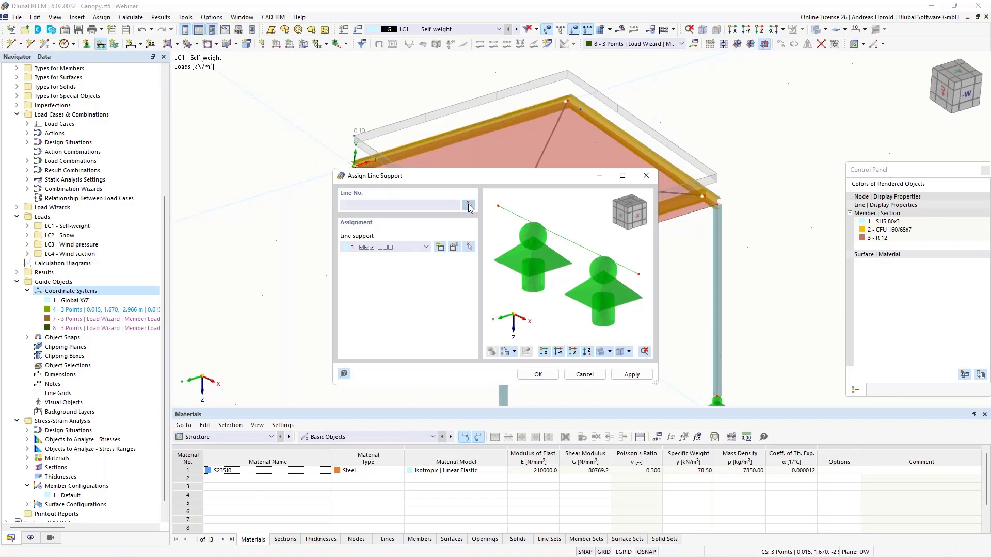
{"action": "left_click", "coordinate": [447, 137]}
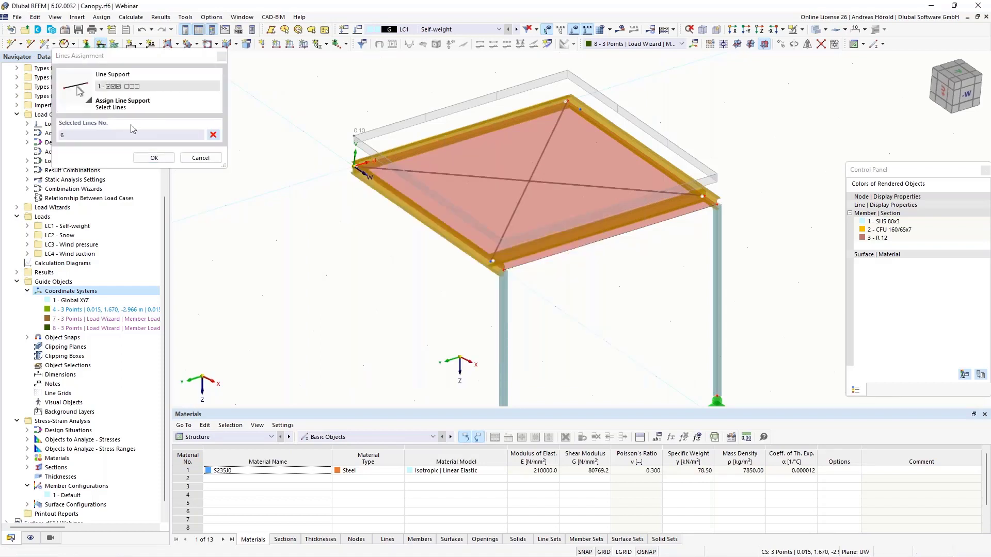
{"action": "left_click", "coordinate": [152, 158]}
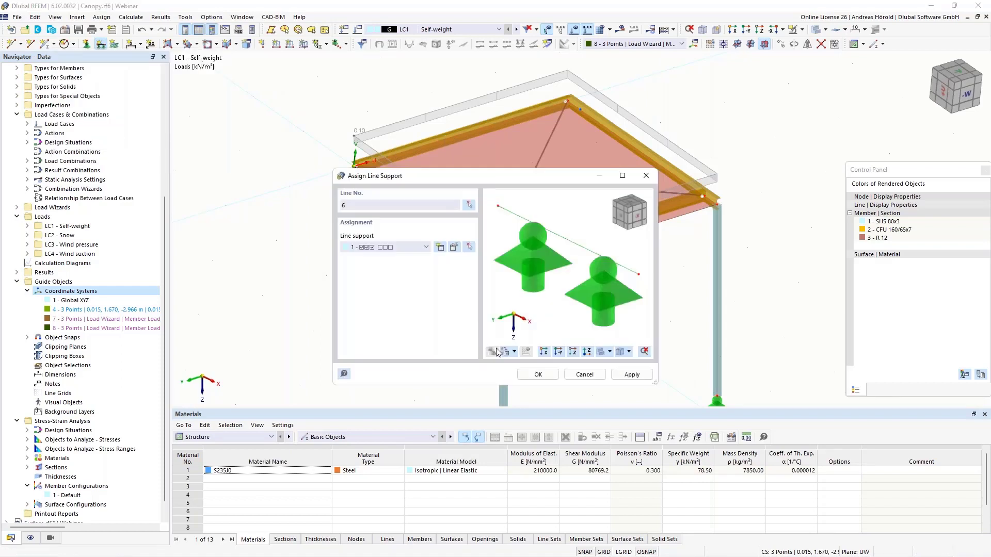
{"action": "left_click", "coordinate": [537, 375]}
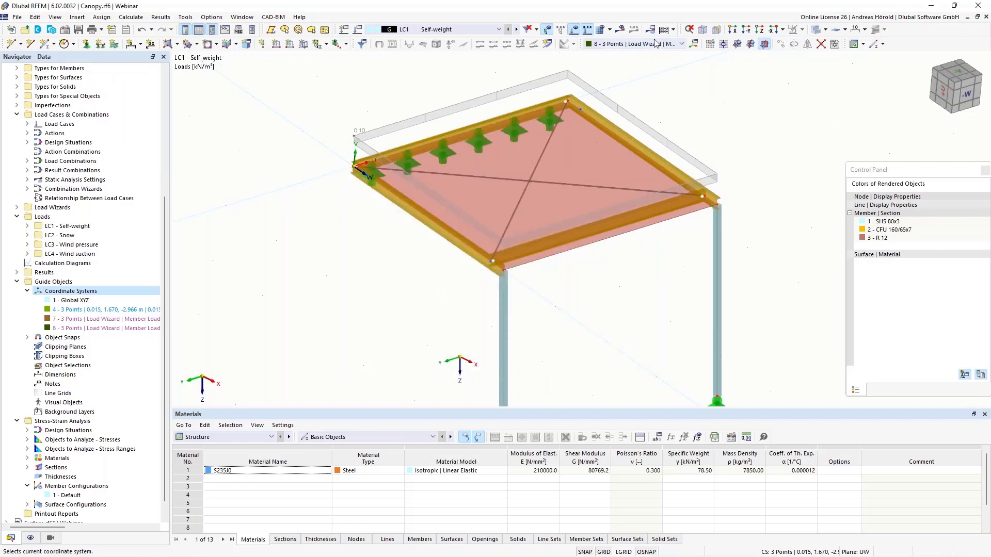
Step: Calculate LC1 - Self-weight and show its results with the line support and load transfer surface in place
{"action": "left_click", "coordinate": [620, 30]}
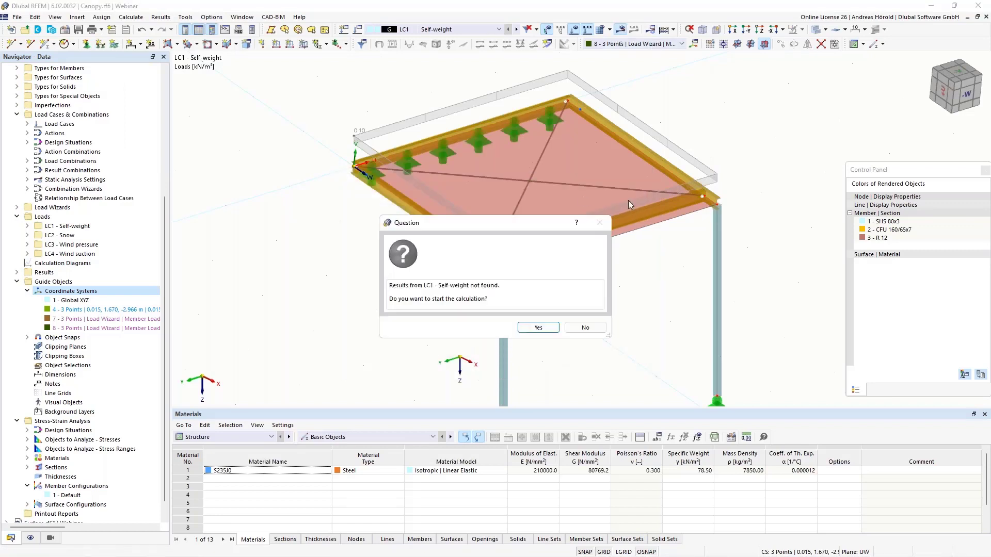
{"action": "left_click", "coordinate": [537, 328]}
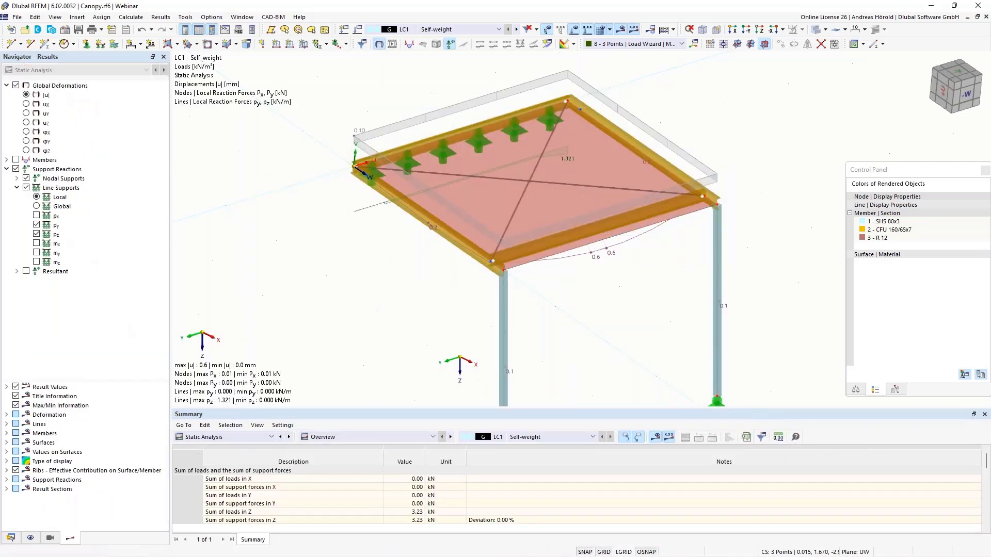
{"action": "middle_click_drag", "start_coordinate": [369, 346], "coordinate": [583, 324], "text": "ctrl"}
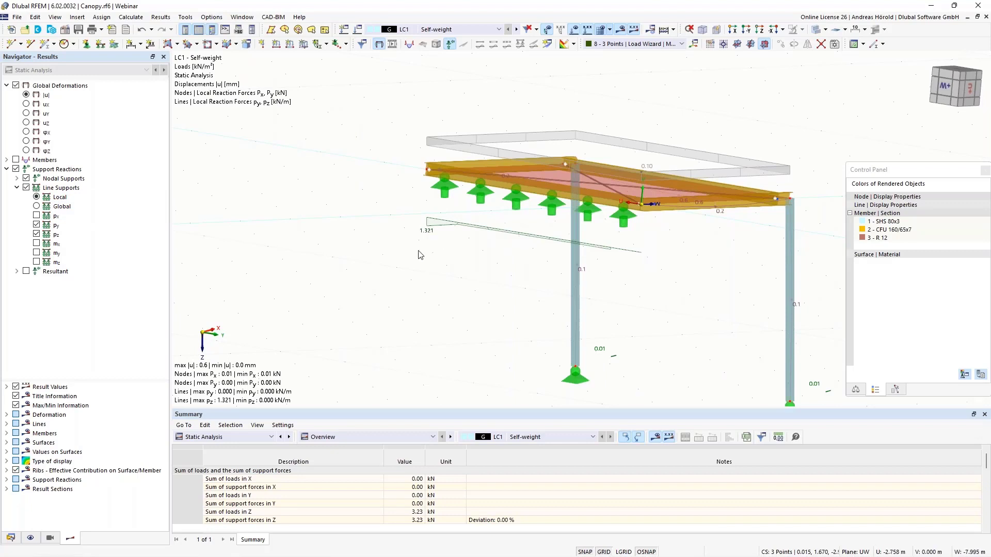
{"action": "mouse_move", "coordinate": [418, 251]}
{"action": "middle_mouse_down", "text": "ctrl"}
{"action": "mouse_move", "coordinate": [451, 283]}
{"action": "mouse_move", "coordinate": [421, 247]}
{"action": "middle_mouse_up", "text": "ctrl"}
Step: Hide the local line support reaction py and show the resultant of the support reactions
{"action": "left_click", "coordinate": [39, 225]}
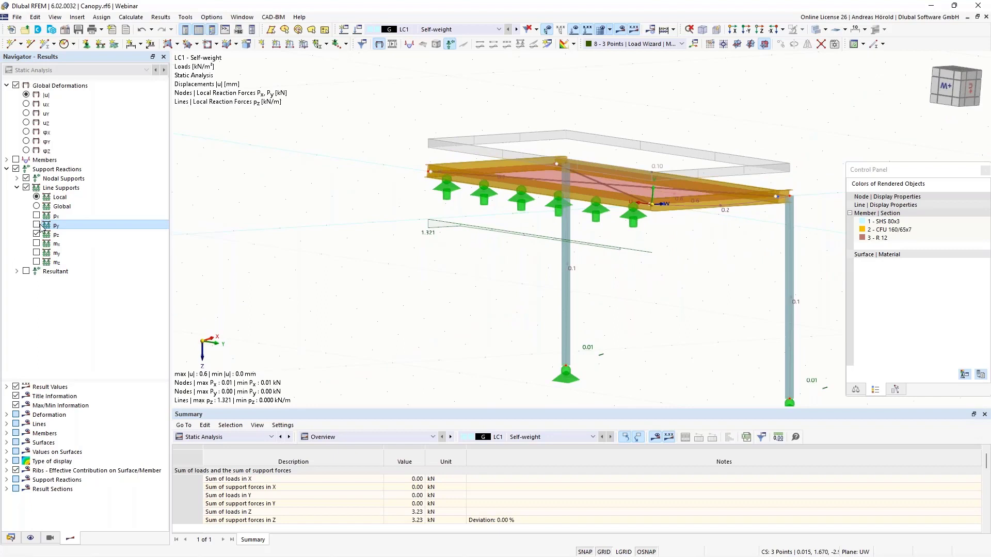
{"action": "left_click", "coordinate": [27, 272]}
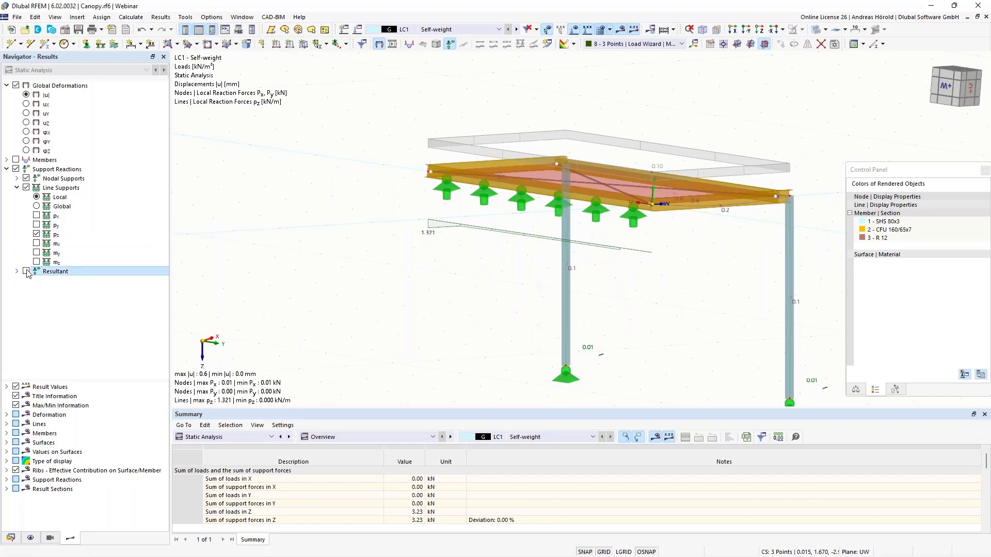
{"action": "middle_click_drag", "start_coordinate": [701, 284], "coordinate": [608, 265], "text": "ctrl"}
{"action": "middle_click_drag", "start_coordinate": [501, 282], "coordinate": [558, 292], "text": "ctrl"}
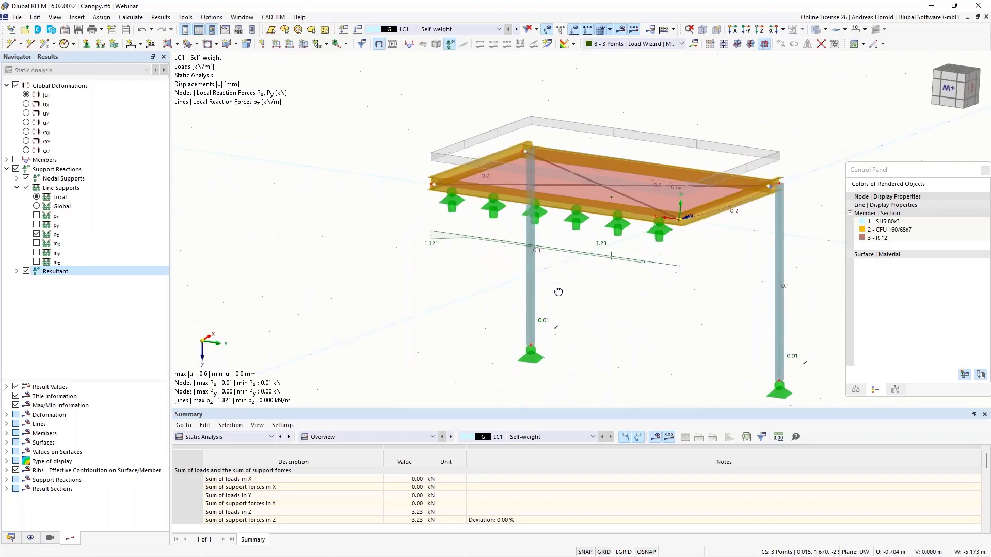
{"action": "right_click", "coordinate": [558, 292]}
{"action": "left_click", "coordinate": [279, 245]}
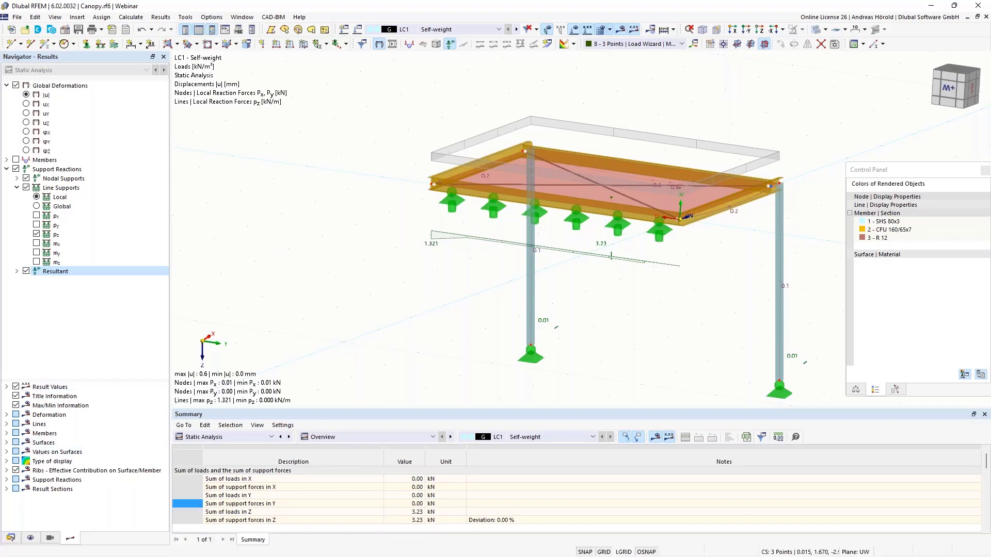
Step: Switch to the Surface.rf6 model and view its slab and column from the Z-direction and at an angle
{"action": "left_click", "coordinate": [10, 538]}
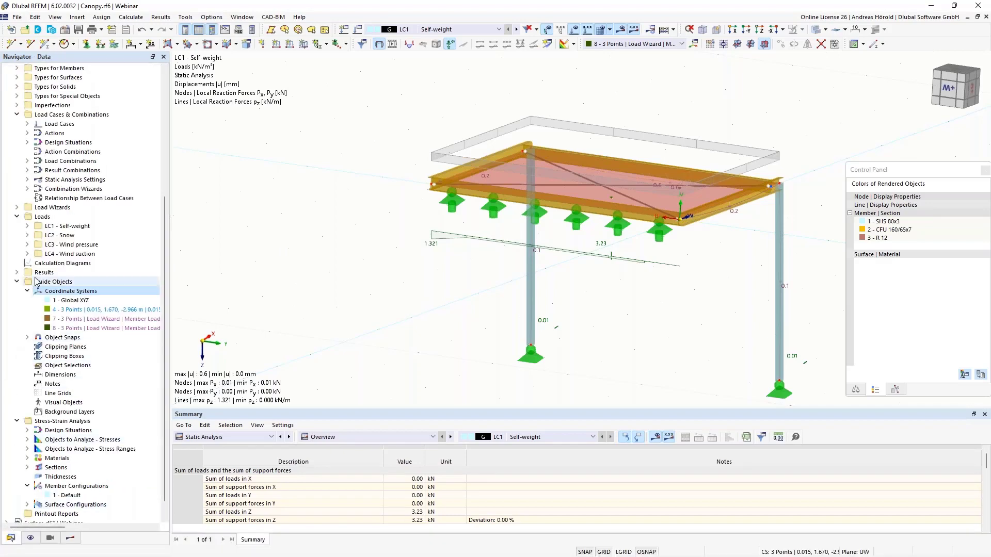
{"action": "scroll", "coordinate": [49, 259], "scroll_direction": "up", "scroll_amount": 3}
{"action": "scroll", "coordinate": [49, 260], "scroll_direction": "down", "scroll_amount": 7}
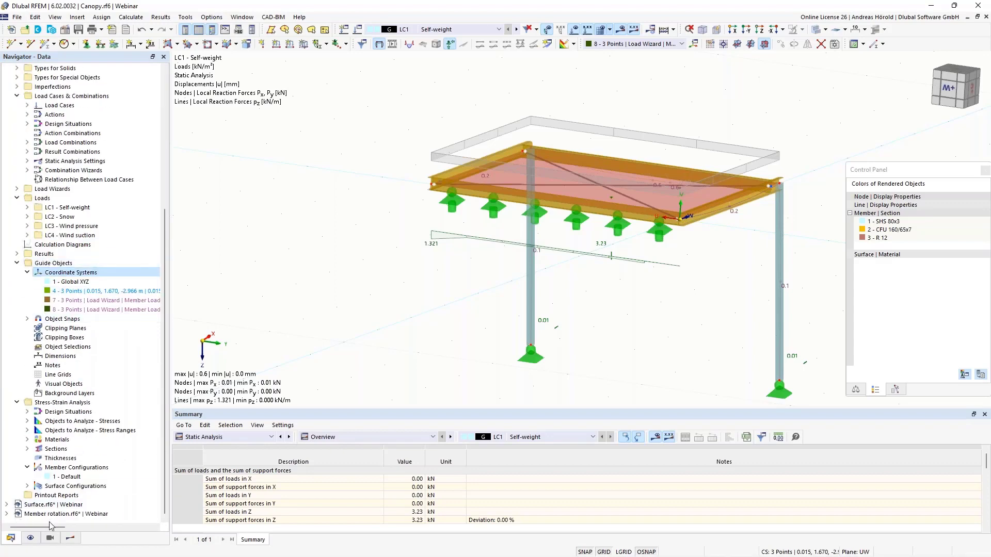
{"action": "left_click", "coordinate": [43, 507]}
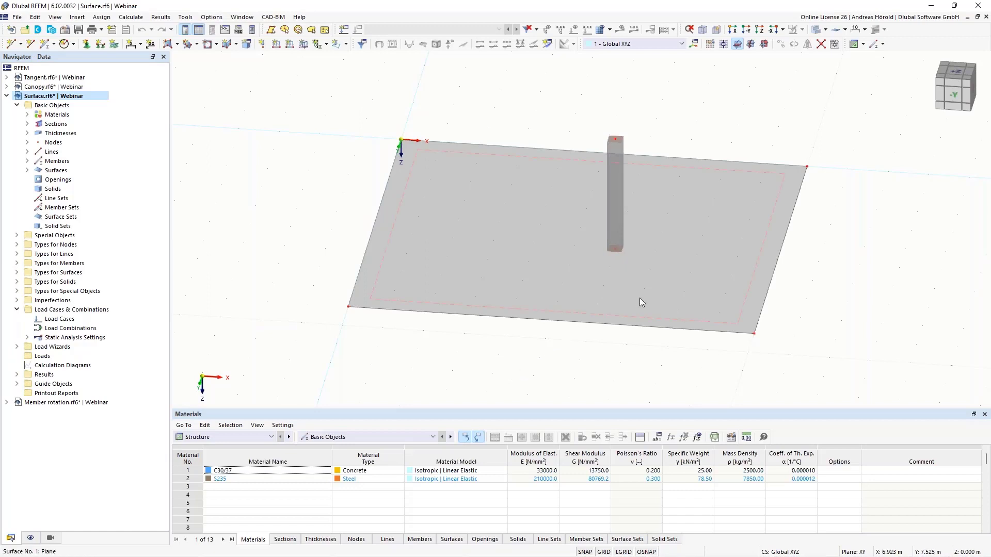
{"action": "mouse_move", "coordinate": [640, 299]}
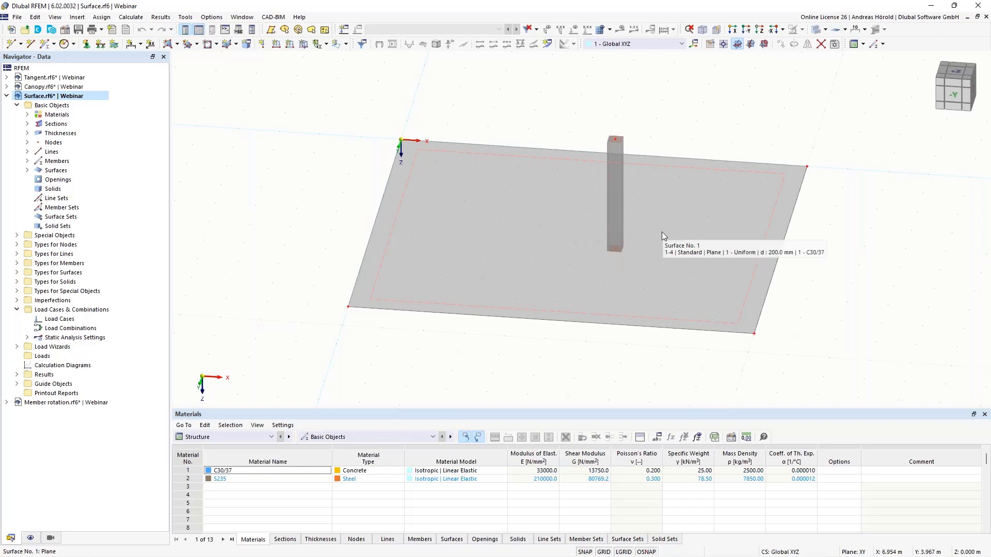
{"action": "left_click", "coordinate": [759, 31]}
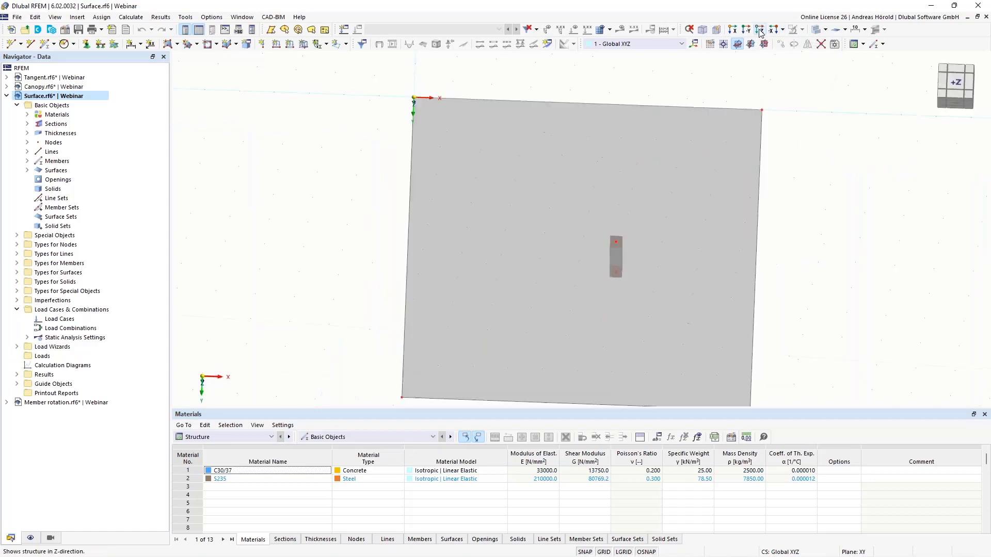
{"action": "middle_click_drag", "start_coordinate": [815, 305], "coordinate": [659, 334], "text": "ctrl"}
{"action": "scroll", "coordinate": [561, 356], "scroll_direction": "up", "scroll_amount": 5}
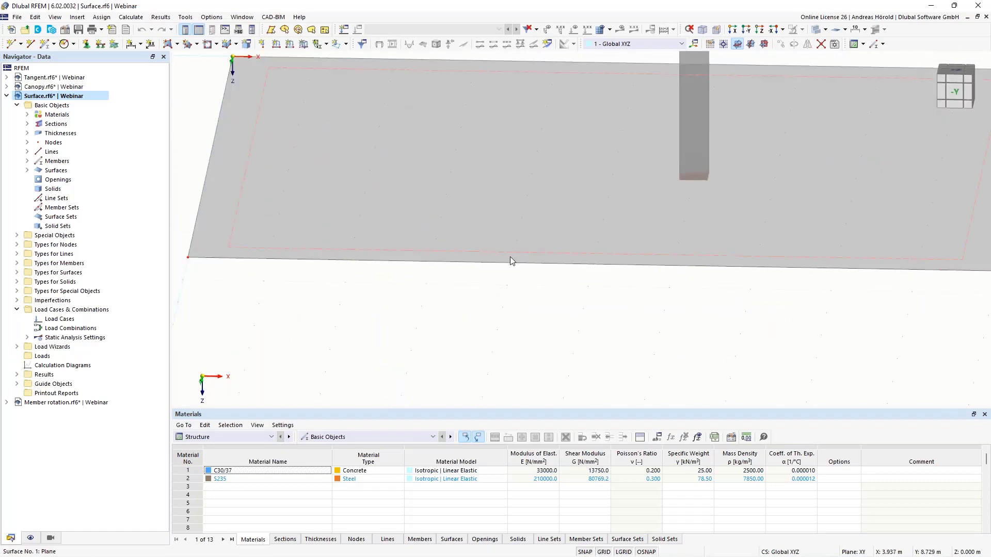
{"action": "scroll", "coordinate": [513, 254], "scroll_direction": "down", "scroll_amount": 5}
{"action": "middle_click_drag", "start_coordinate": [592, 315], "coordinate": [570, 380]}
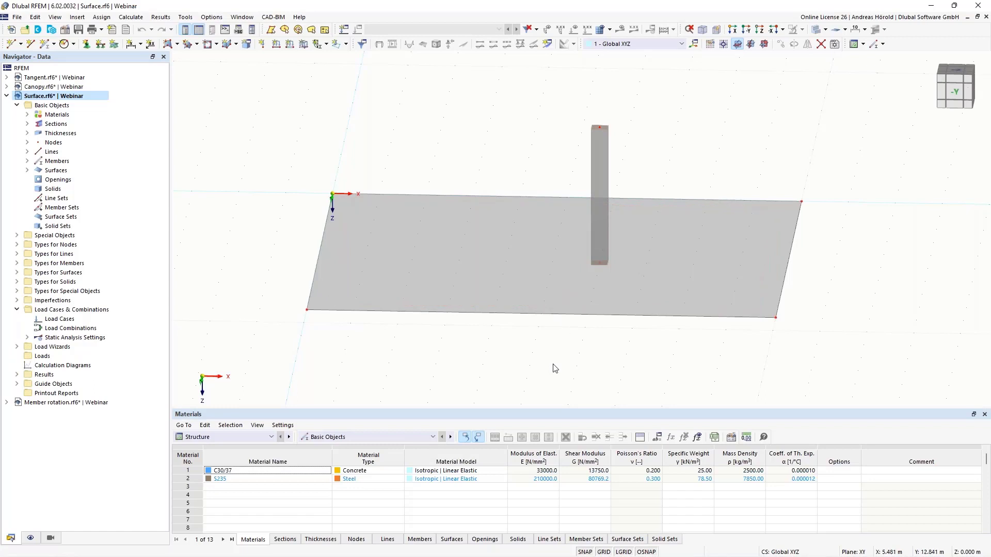
Step: Draw a closed 2 m by 2 m square of single lines centred on the column, from X 5, Y 4 to X 7, Y 6
{"action": "middle_click_drag", "start_coordinate": [600, 363], "coordinate": [606, 325], "text": "ctrl"}
{"action": "left_click", "coordinate": [756, 32]}
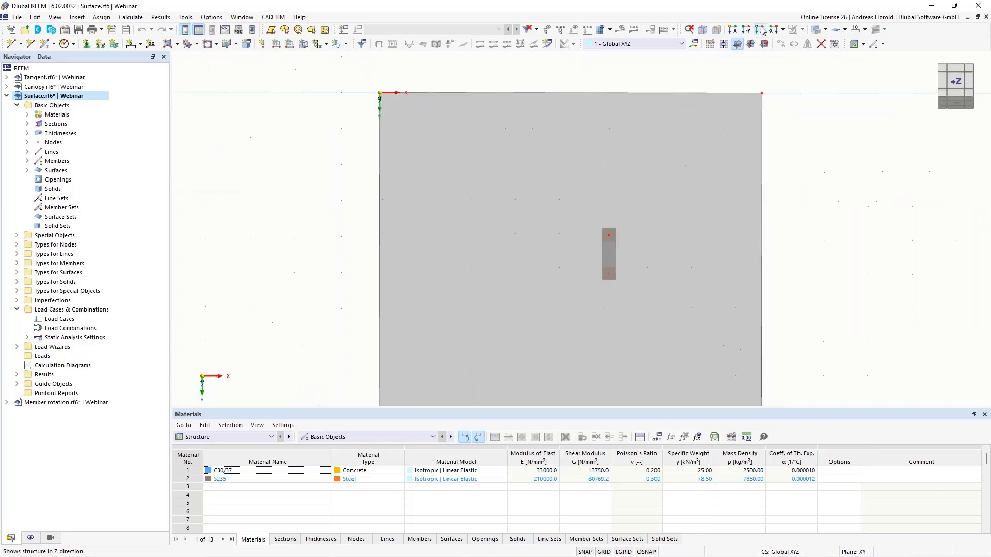
{"action": "scroll", "coordinate": [764, 272], "scroll_direction": "up", "scroll_amount": 2}
{"action": "middle_click_drag", "start_coordinate": [755, 252], "coordinate": [794, 274]}
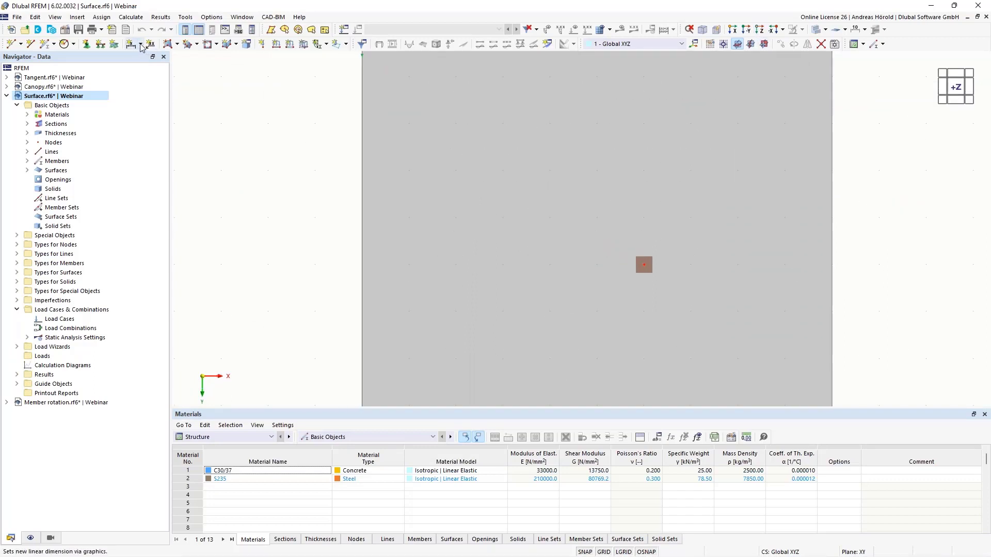
{"action": "left_click", "coordinate": [30, 46]}
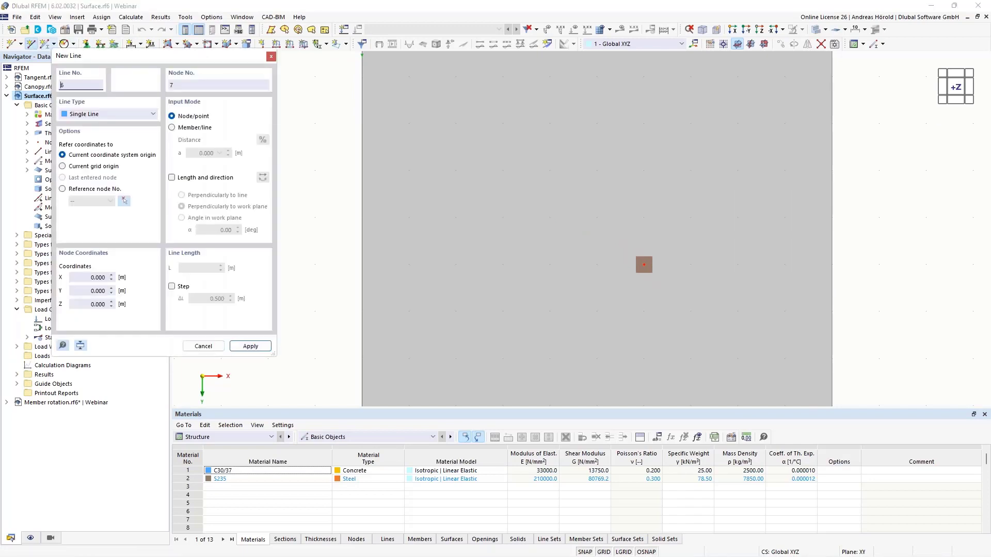
{"action": "left_click", "coordinate": [271, 56]}
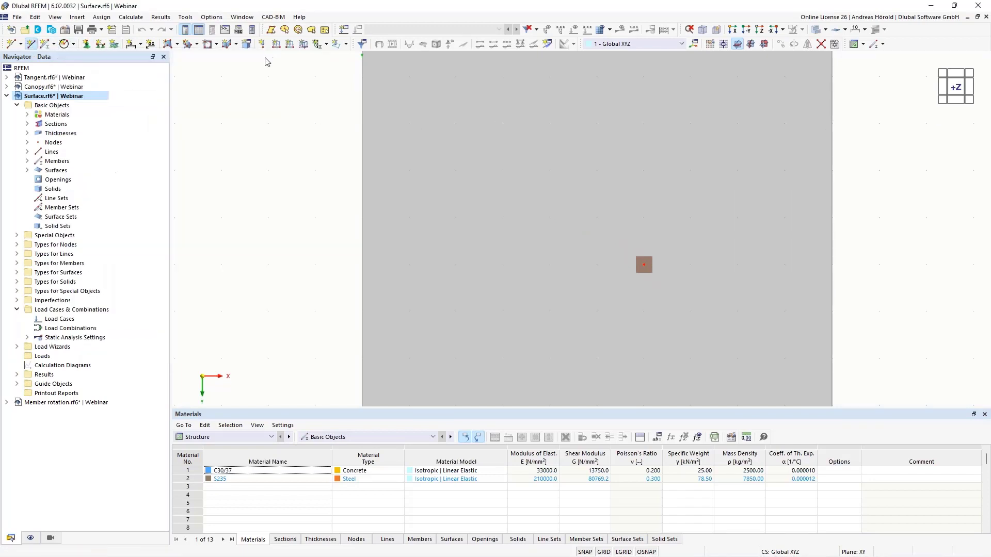
{"action": "left_click", "coordinate": [31, 46]}
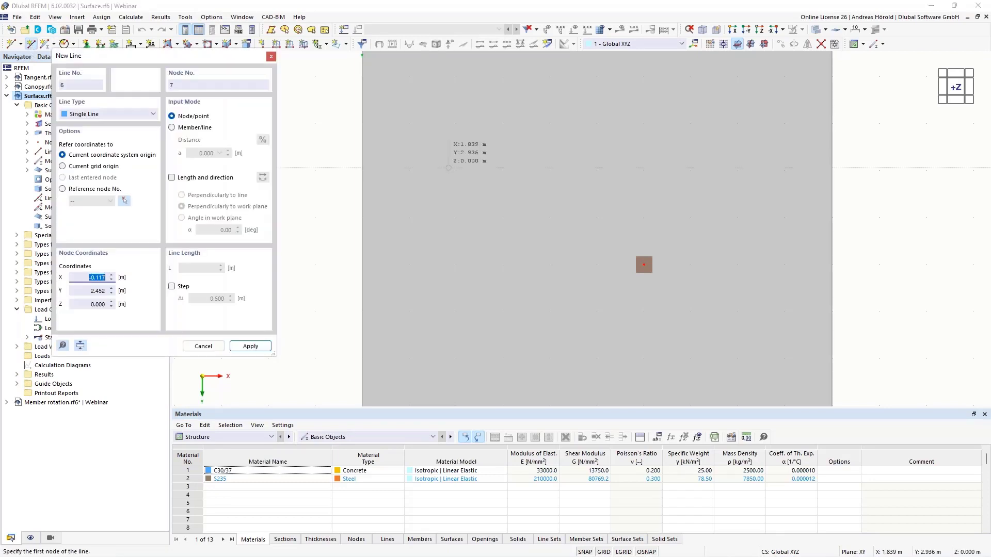
{"action": "left_click", "coordinate": [643, 265]}
{"action": "left_click", "coordinate": [691, 218]}
{"action": "left_click", "coordinate": [691, 312]}
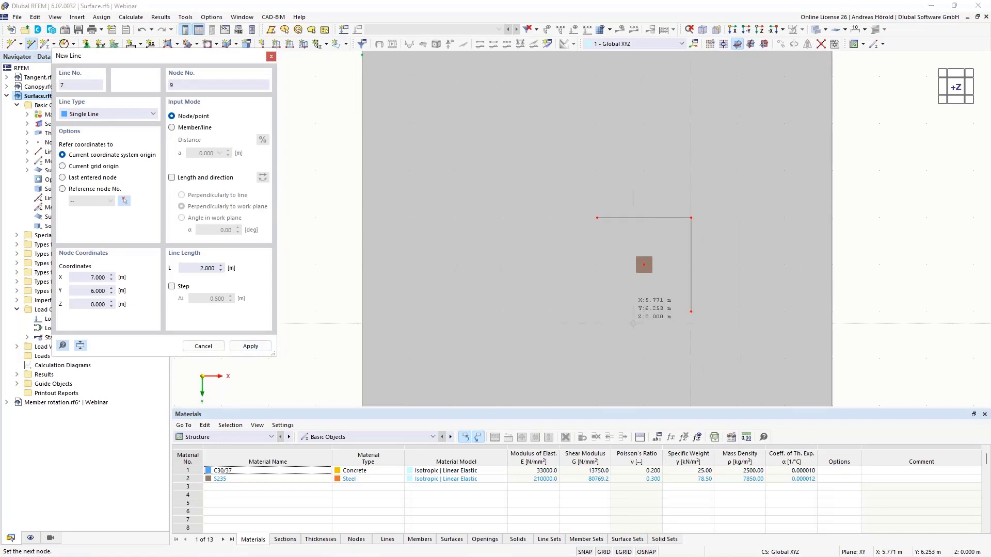
{"action": "left_click", "coordinate": [597, 311]}
{"action": "left_click", "coordinate": [597, 217]}
{"action": "key", "text": "Escape"}
{"action": "key", "text": "Escape"}
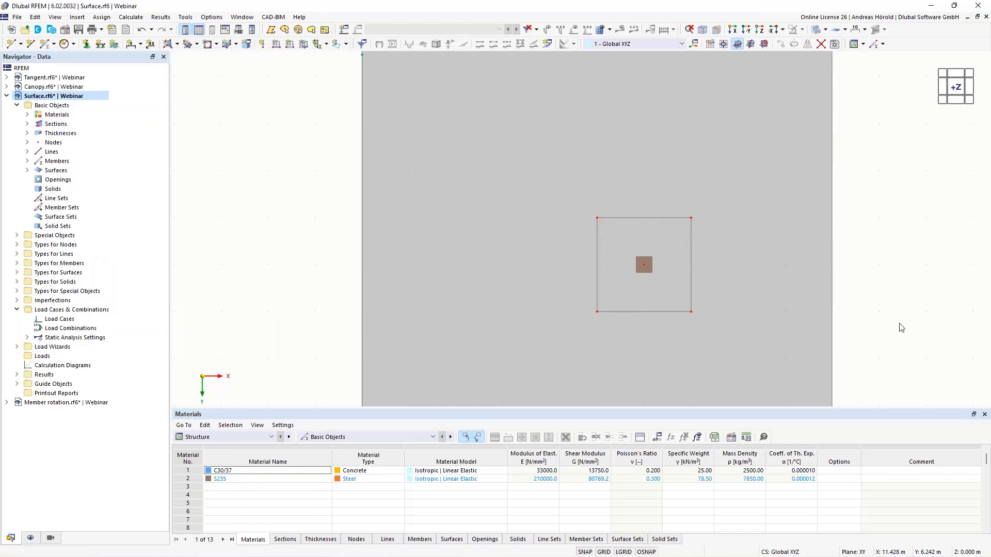
Step: Divide the slab surface No. 1 with its intersecting lines so that the square around the column forms its own surface
{"action": "middle_click_drag", "start_coordinate": [828, 325], "coordinate": [864, 282], "text": "ctrl"}
{"action": "scroll", "coordinate": [865, 281], "scroll_direction": "down", "scroll_amount": 2}
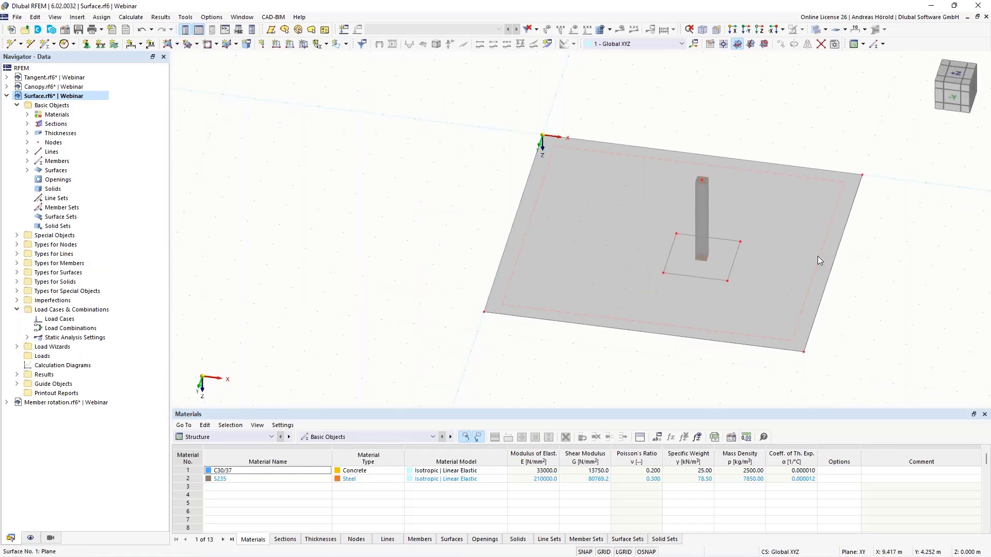
{"action": "right_click", "coordinate": [818, 257]}
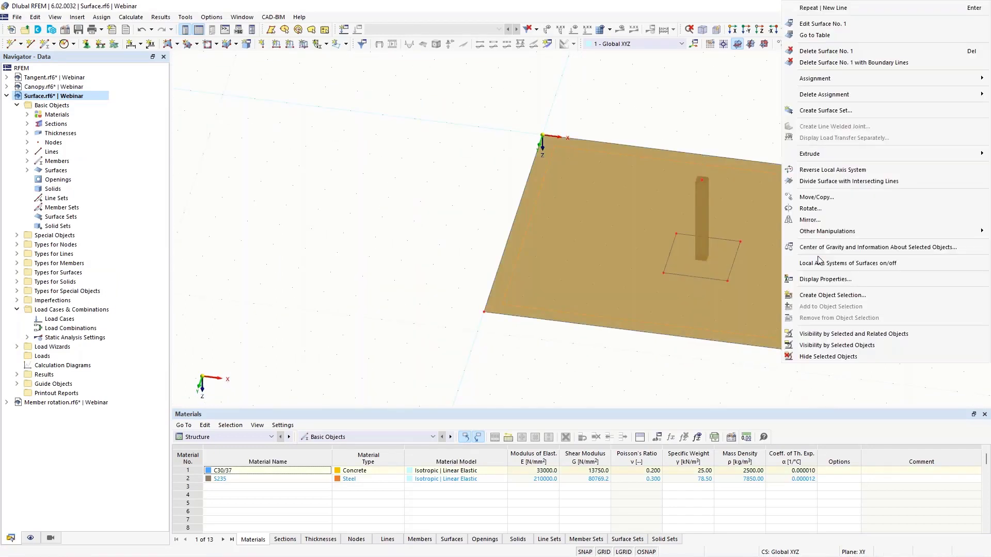
{"action": "left_click", "coordinate": [820, 181]}
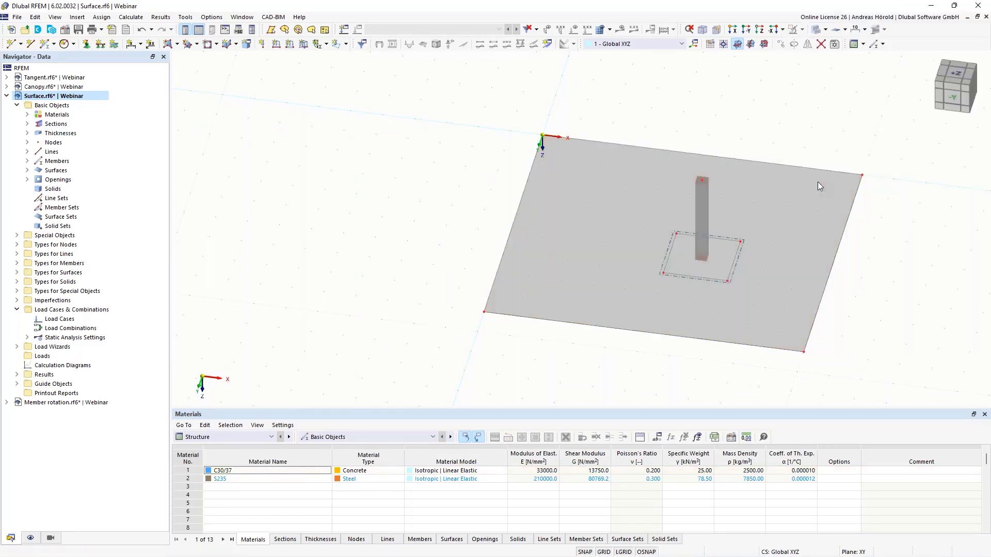
Step: Assign the square surface around the column a new uniform thickness of 500 mm in C30/37
{"action": "scroll", "coordinate": [759, 274], "scroll_direction": "up", "scroll_amount": 3}
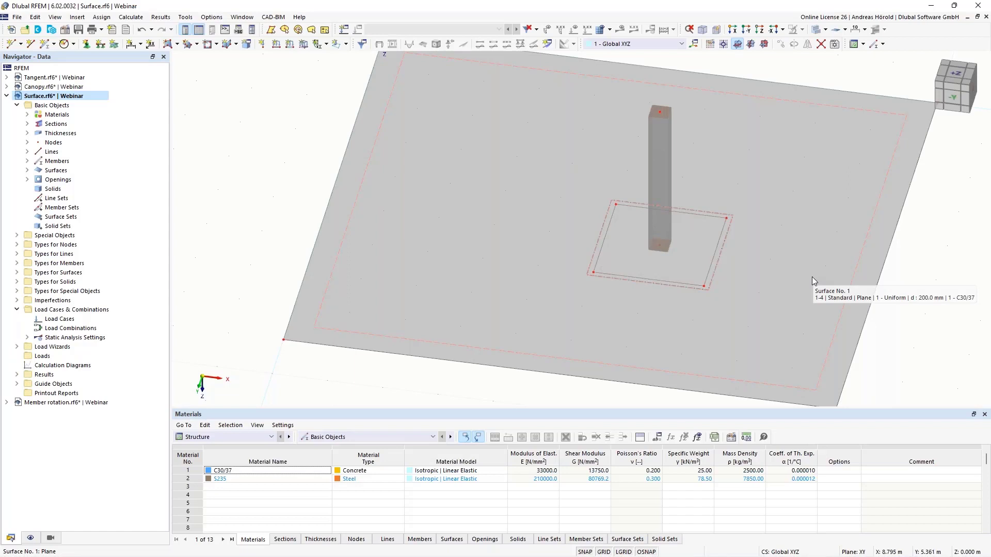
{"action": "scroll", "coordinate": [672, 310], "scroll_direction": "up", "scroll_amount": 2}
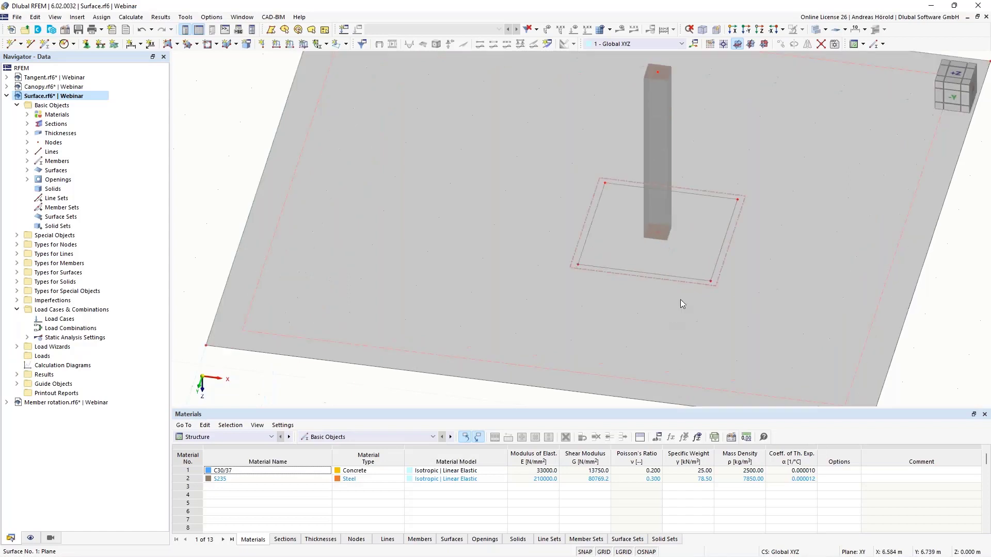
{"action": "double_click", "coordinate": [698, 250]}
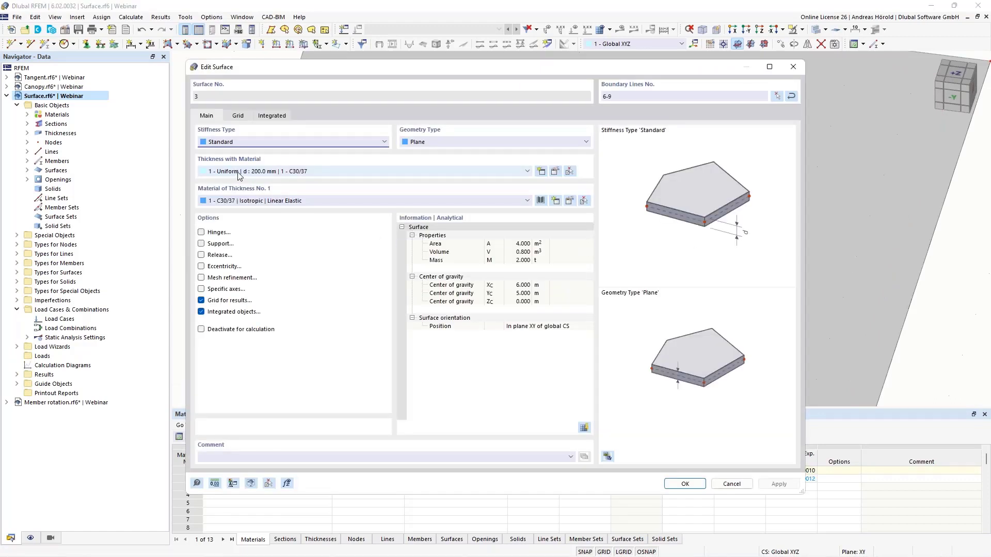
{"action": "left_click", "coordinate": [502, 170]}
{"action": "left_click", "coordinate": [222, 189]}
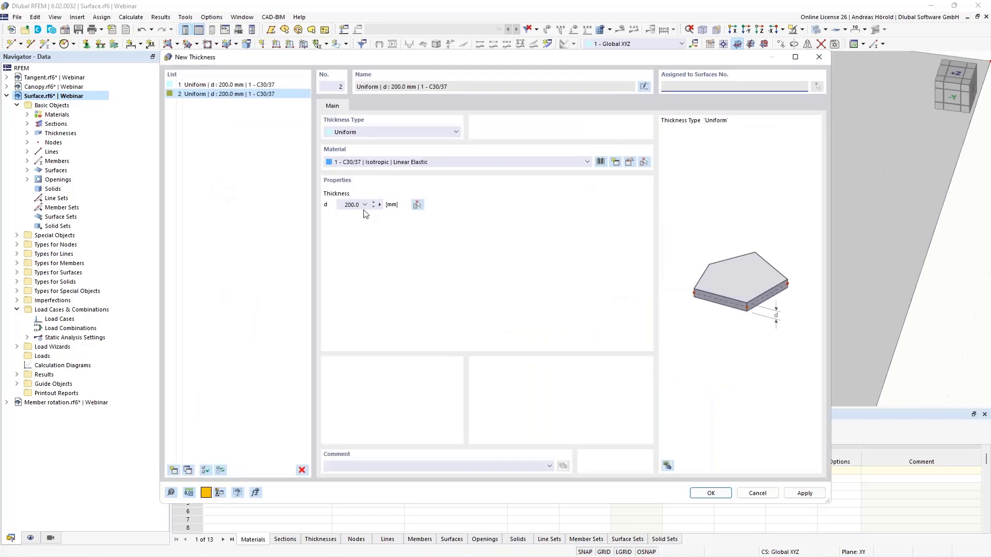
{"action": "left_click", "coordinate": [338, 205]}
{"action": "type", "text": "5"}
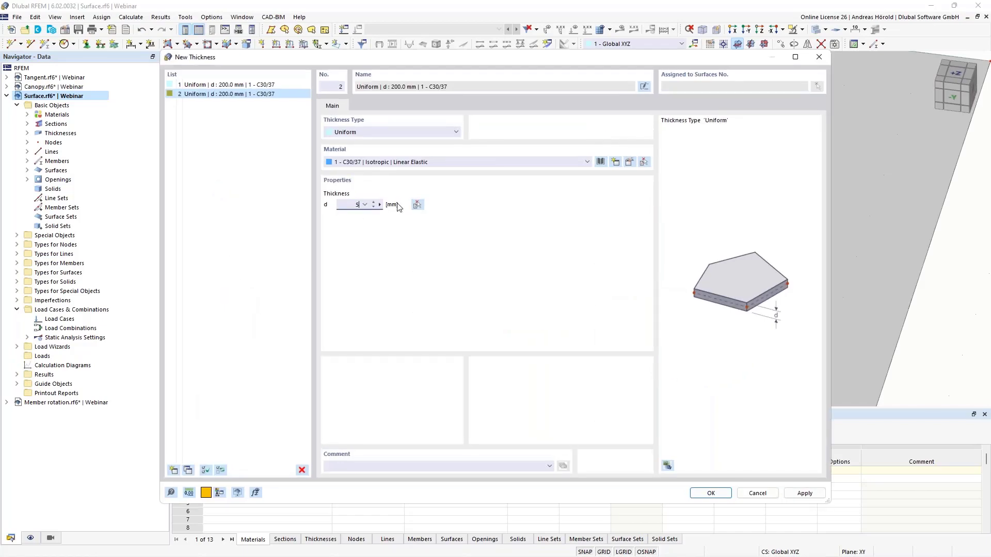
{"action": "type", "text": "00"}
{"action": "left_click", "coordinate": [707, 493]}
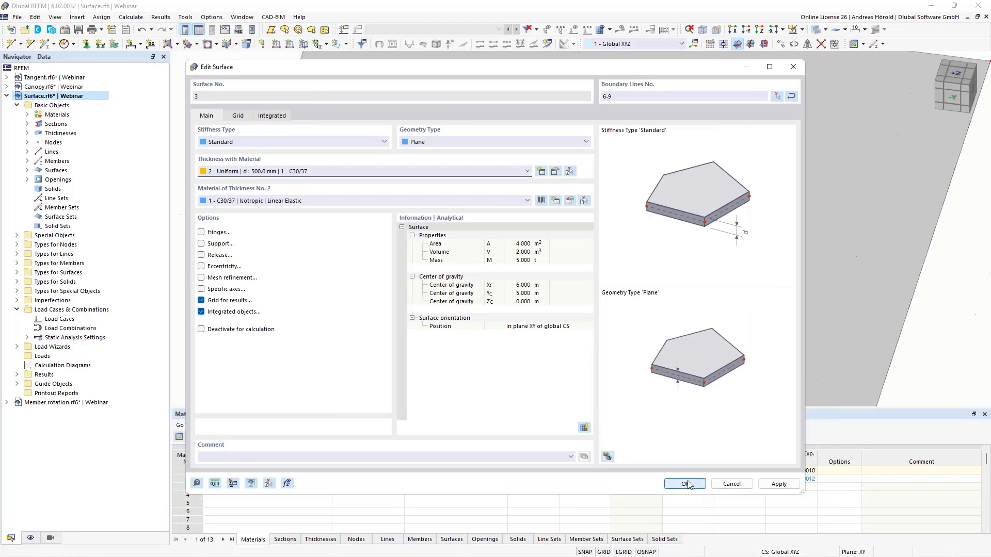
{"action": "left_click", "coordinate": [685, 484]}
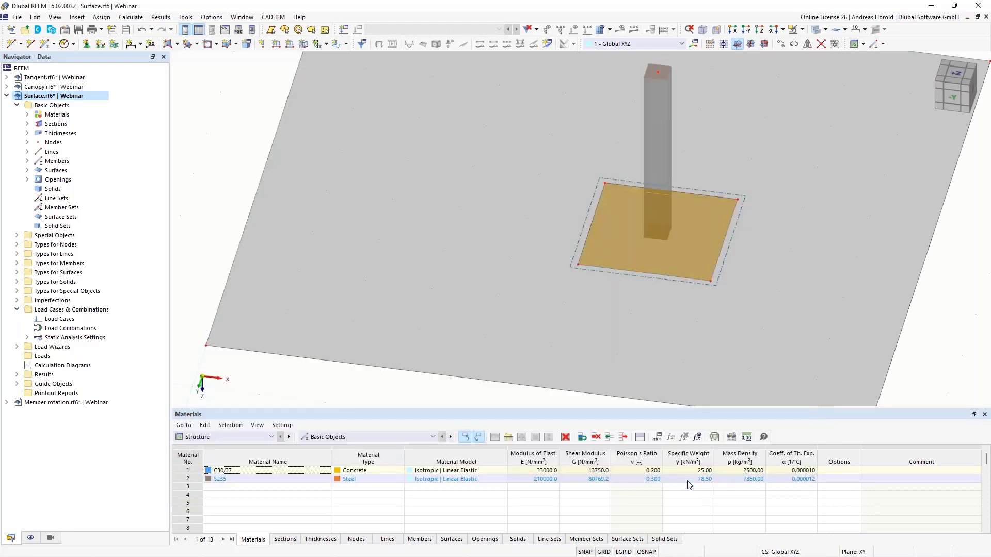
Step: Set the solid model rendering of surfaces to Filled incl. Thickness
{"action": "middle_click_drag", "start_coordinate": [951, 327], "coordinate": [946, 260], "text": "ctrl"}
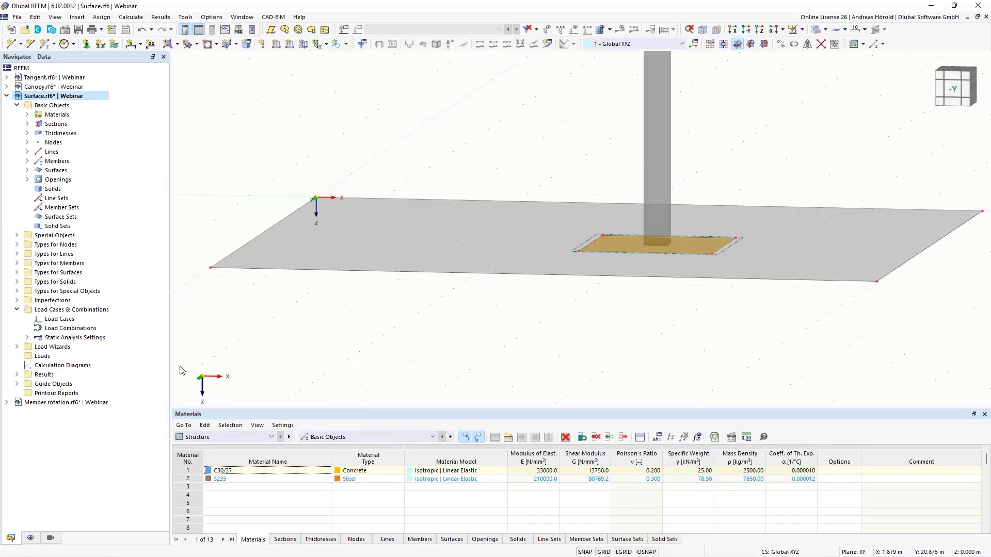
{"action": "left_click", "coordinate": [31, 537]}
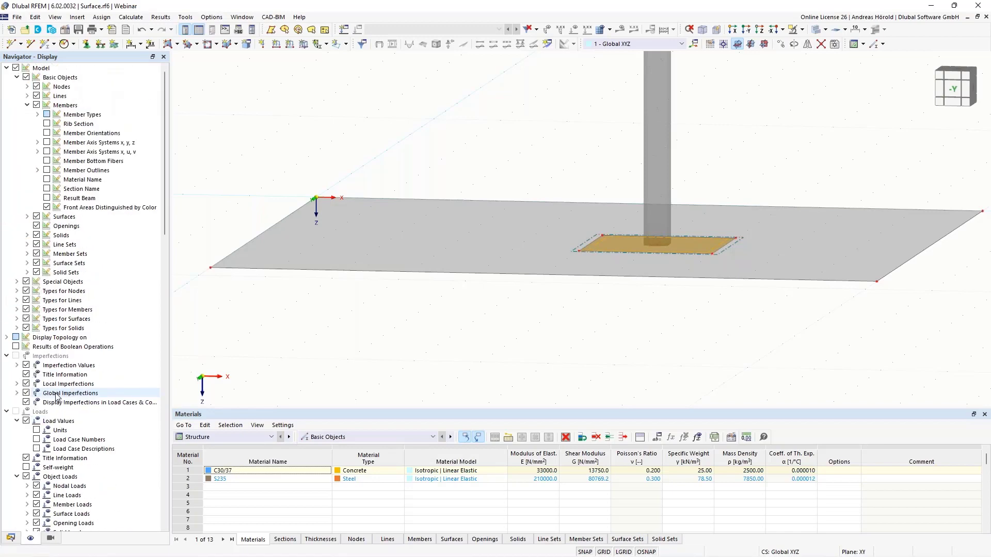
{"action": "scroll", "coordinate": [49, 408], "scroll_direction": "down", "scroll_amount": 2}
{"action": "scroll", "coordinate": [49, 412], "scroll_direction": "down", "scroll_amount": 20}
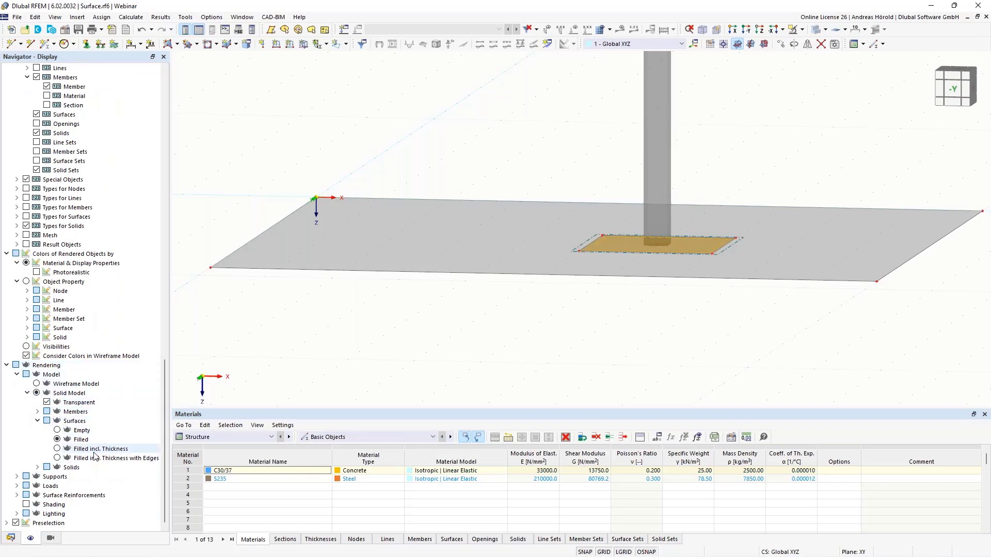
{"action": "left_click", "coordinate": [58, 449]}
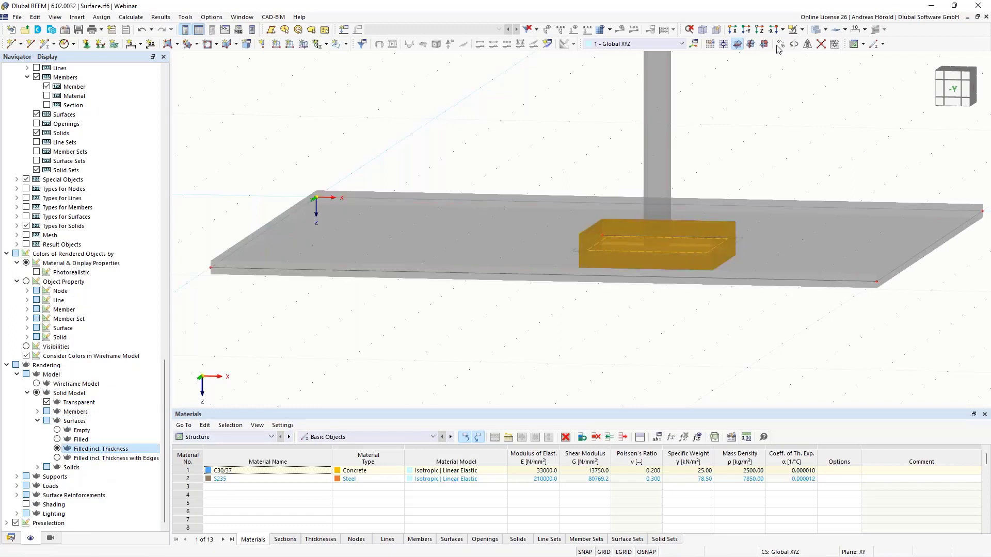
Step: Activate eccentricity for the 500 mm thick square surface and create a new surface eccentricity for it
{"action": "left_click", "coordinate": [746, 30]}
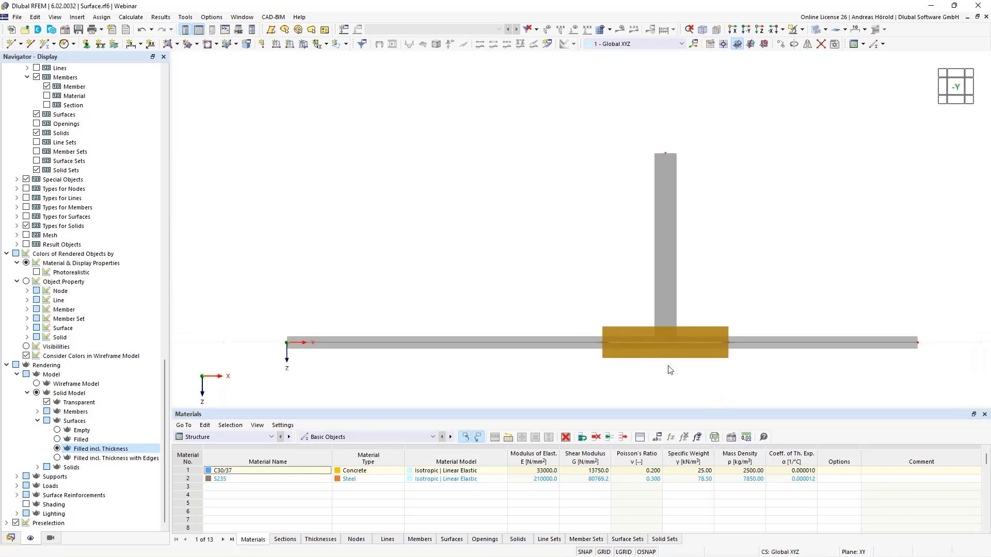
{"action": "scroll", "coordinate": [670, 367], "scroll_direction": "up", "scroll_amount": 2}
{"action": "middle_click_drag", "start_coordinate": [655, 361], "coordinate": [666, 303]}
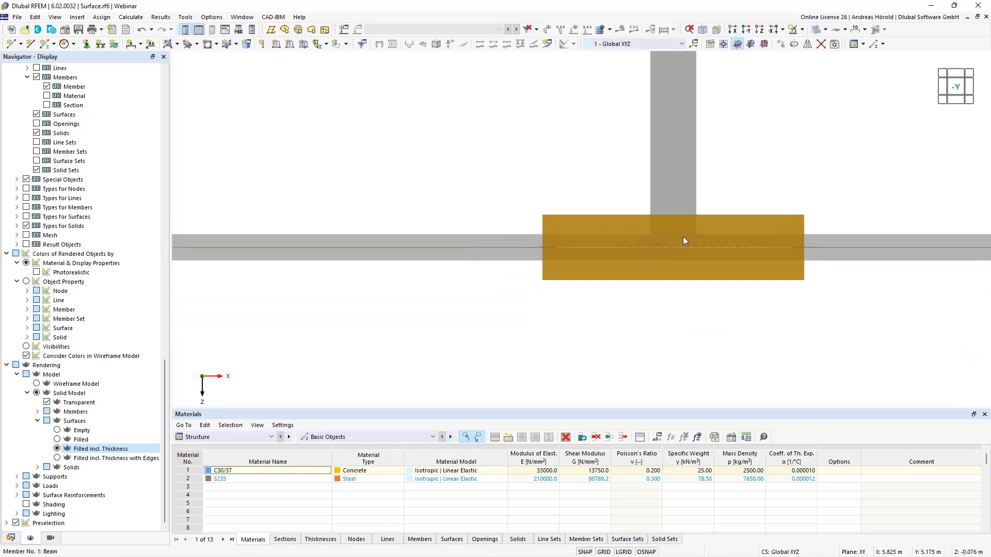
{"action": "double_click", "coordinate": [620, 231]}
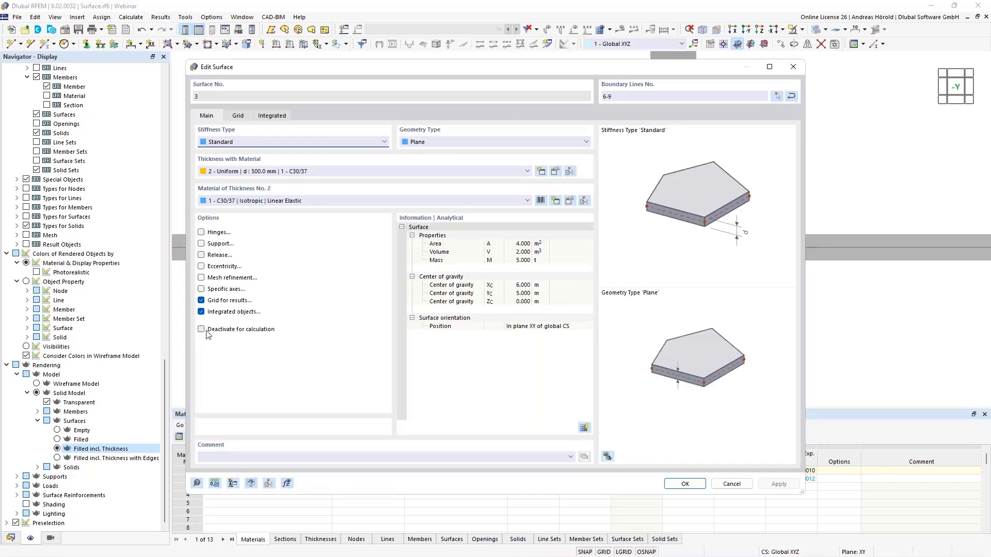
{"action": "left_click", "coordinate": [201, 267]}
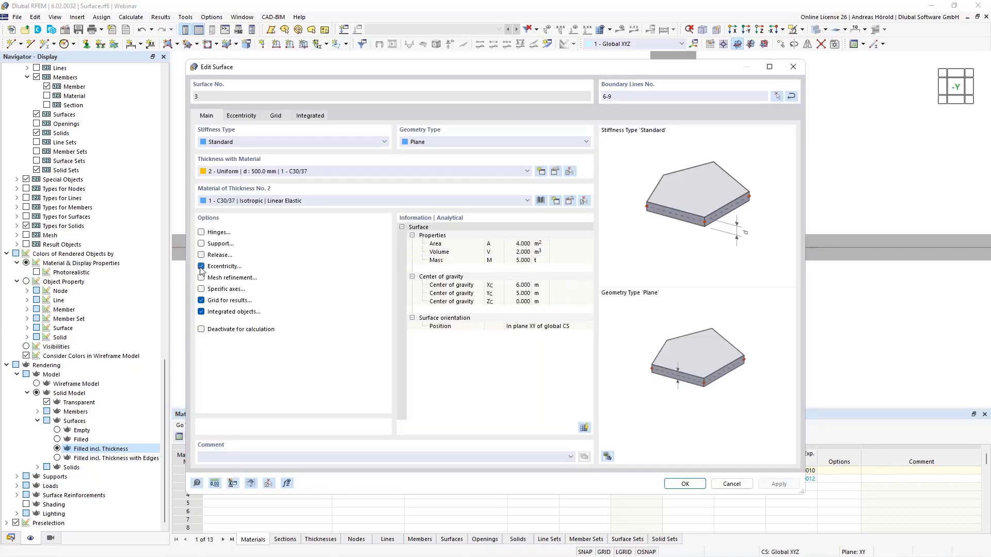
{"action": "left_click", "coordinate": [241, 116]}
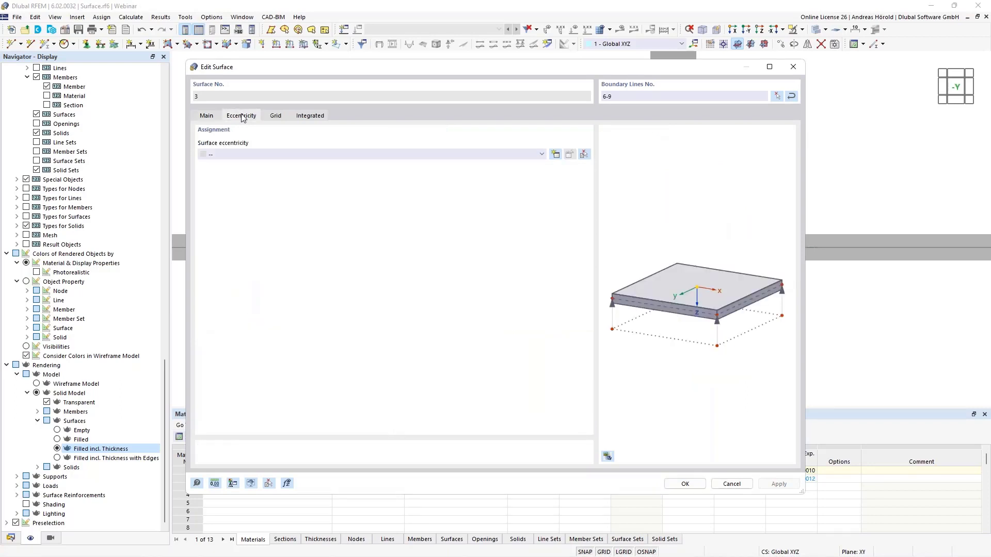
{"action": "left_click", "coordinate": [555, 155]}
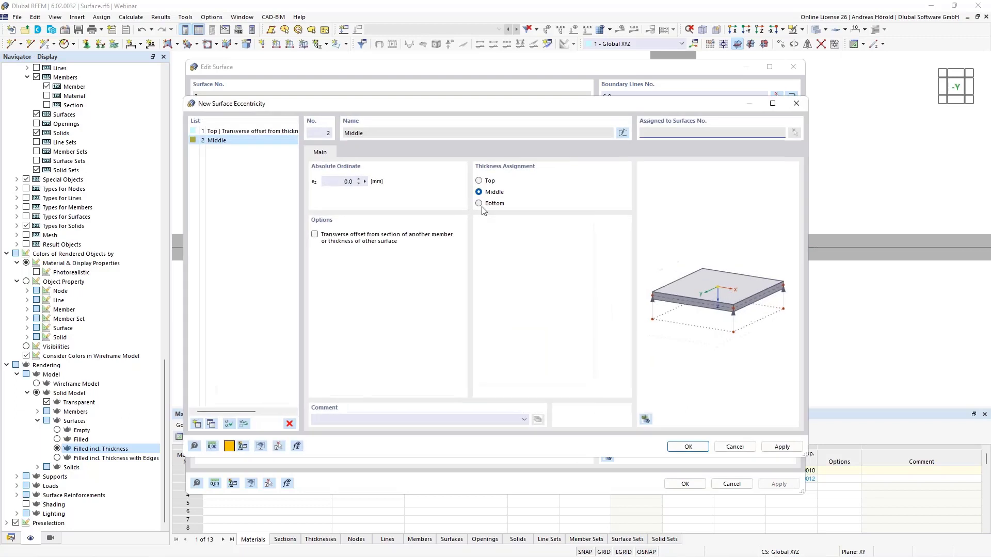
Step: Enable the transverse offset from another member or surface, with both thickness assignment and axis offset set to Top
{"action": "left_click", "coordinate": [314, 235]}
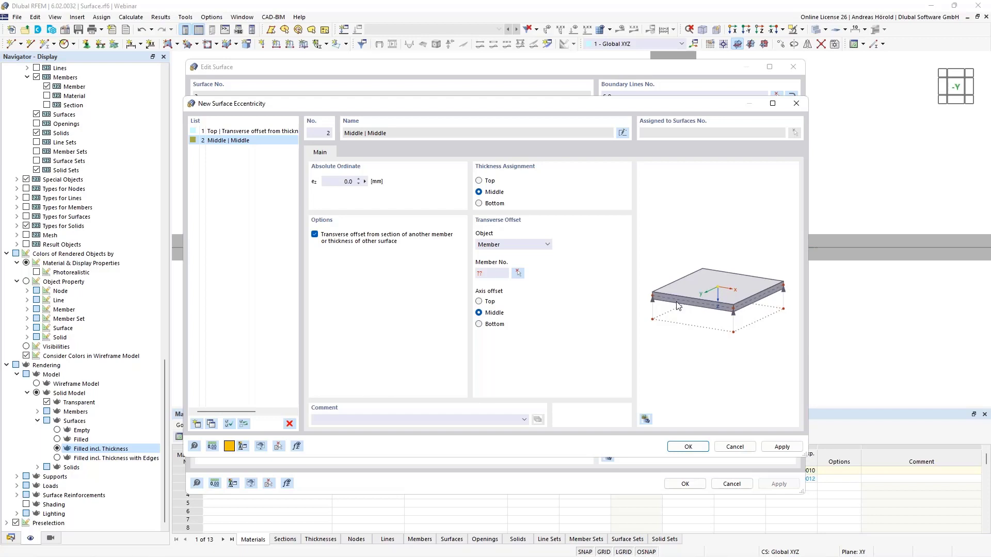
{"action": "left_click", "coordinate": [479, 181]}
{"action": "left_click", "coordinate": [479, 302]}
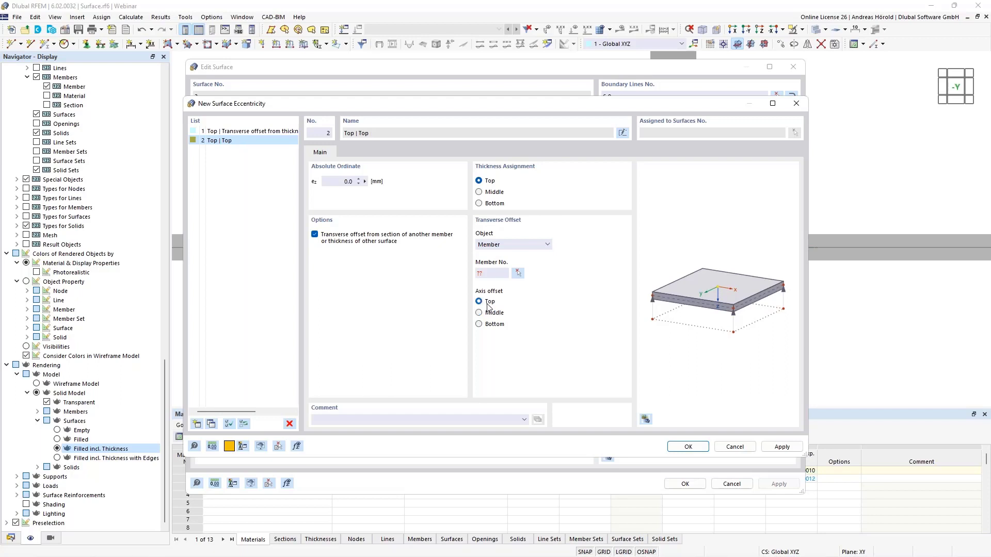
{"action": "left_click", "coordinate": [518, 273]}
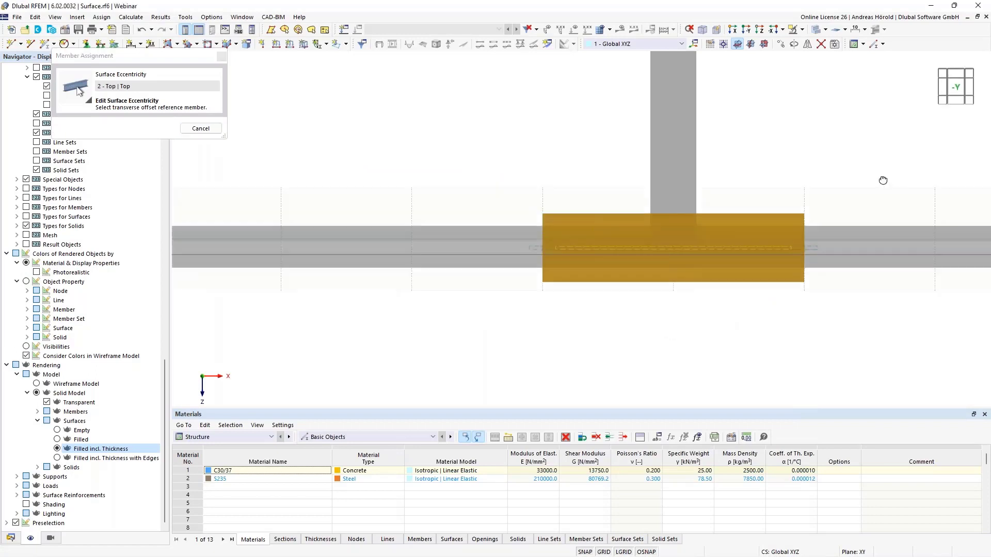
{"action": "middle_click_drag", "start_coordinate": [891, 182], "coordinate": [882, 197], "text": "ctrl"}
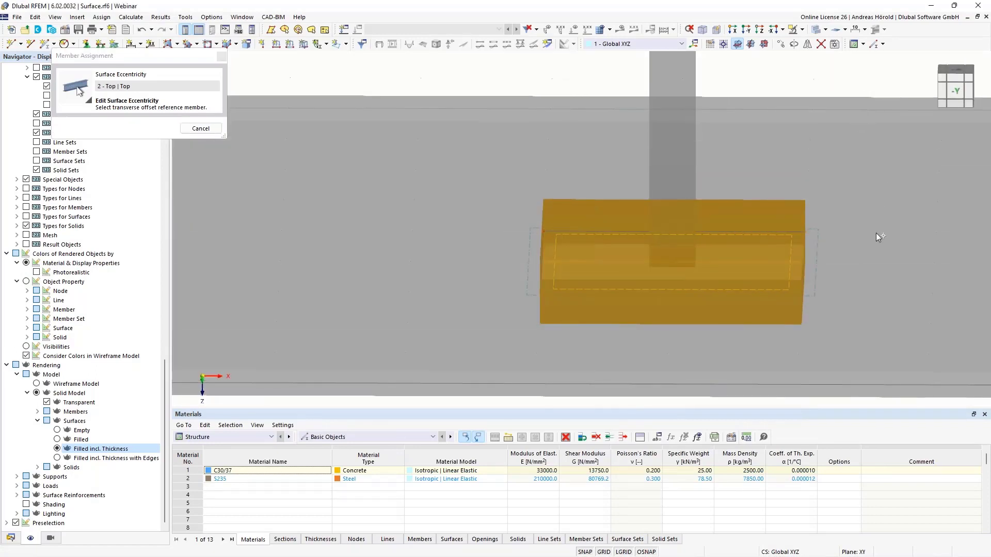
{"action": "scroll", "coordinate": [651, 201], "scroll_direction": "down", "scroll_amount": 3}
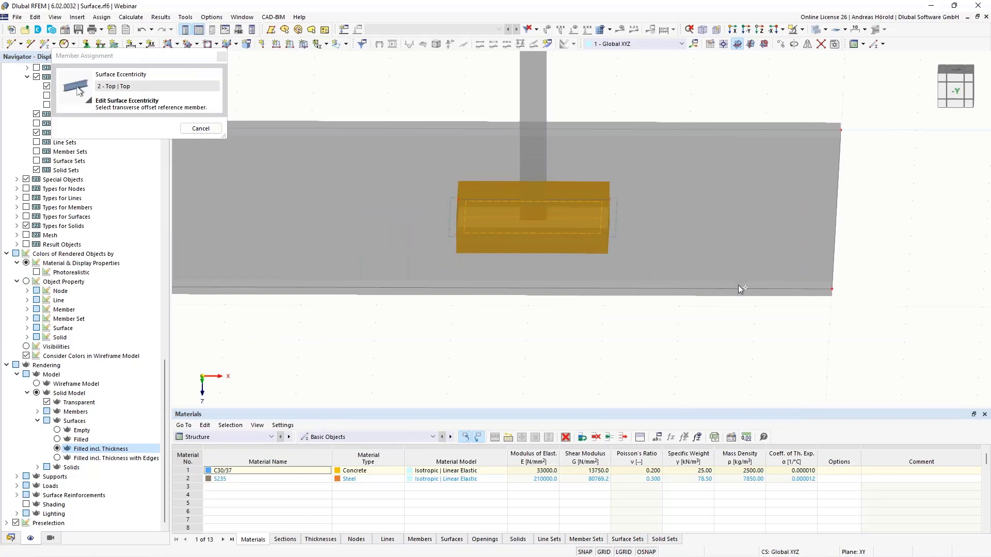
{"action": "middle_click_drag", "start_coordinate": [738, 356], "coordinate": [697, 324], "text": "ctrl"}
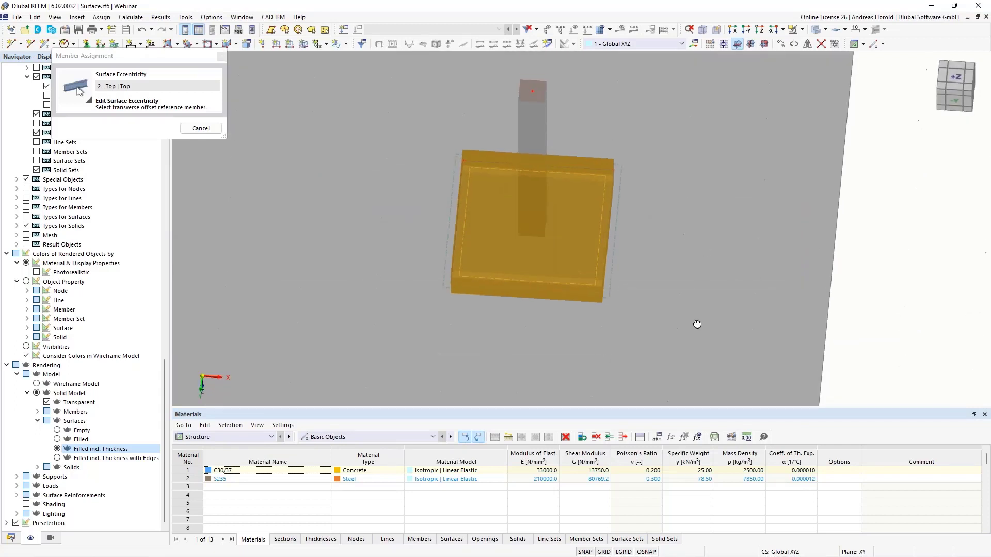
{"action": "scroll", "coordinate": [696, 324], "scroll_direction": "down", "scroll_amount": 4}
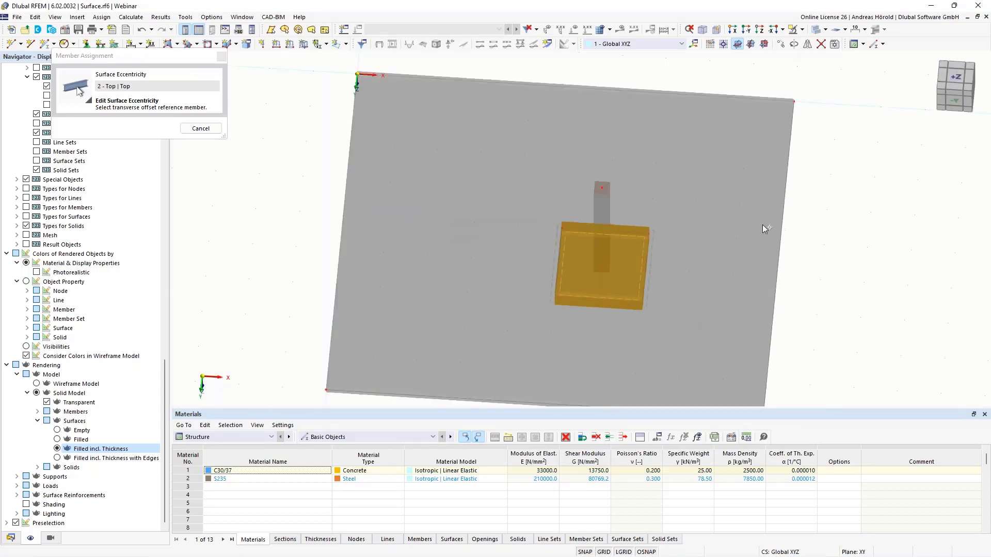
{"action": "left_click", "coordinate": [201, 128]}
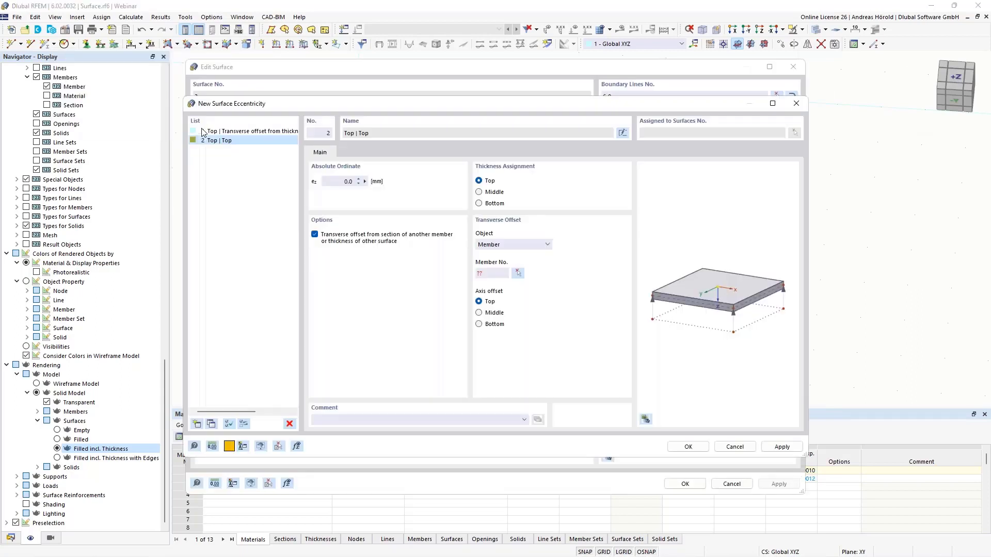
Step: Reference the surface eccentricity's transverse offset to the large 200 mm slab, apply it to the thickened square surface, and view the model along -Y
{"action": "left_click", "coordinate": [499, 245]}
{"action": "left_click", "coordinate": [499, 263]}
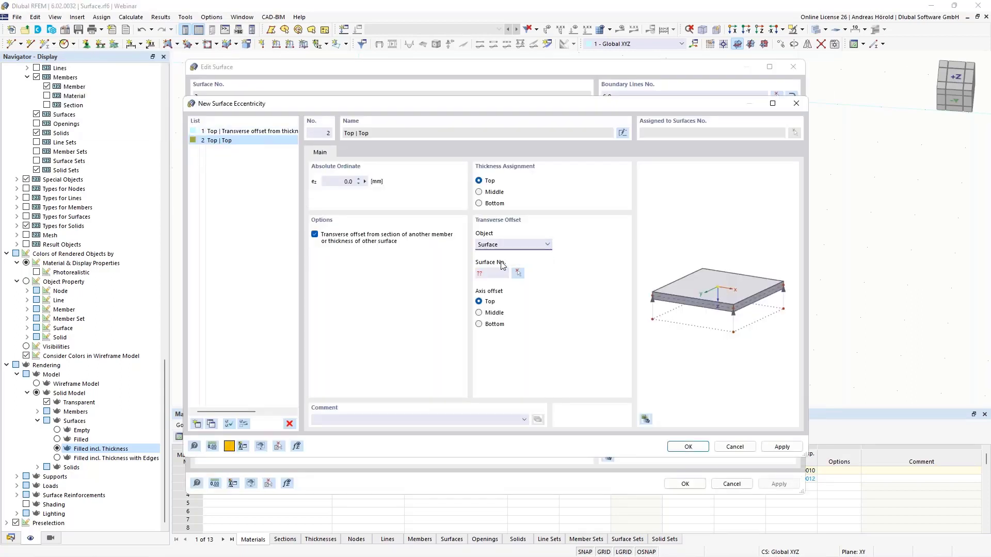
{"action": "left_click", "coordinate": [518, 274]}
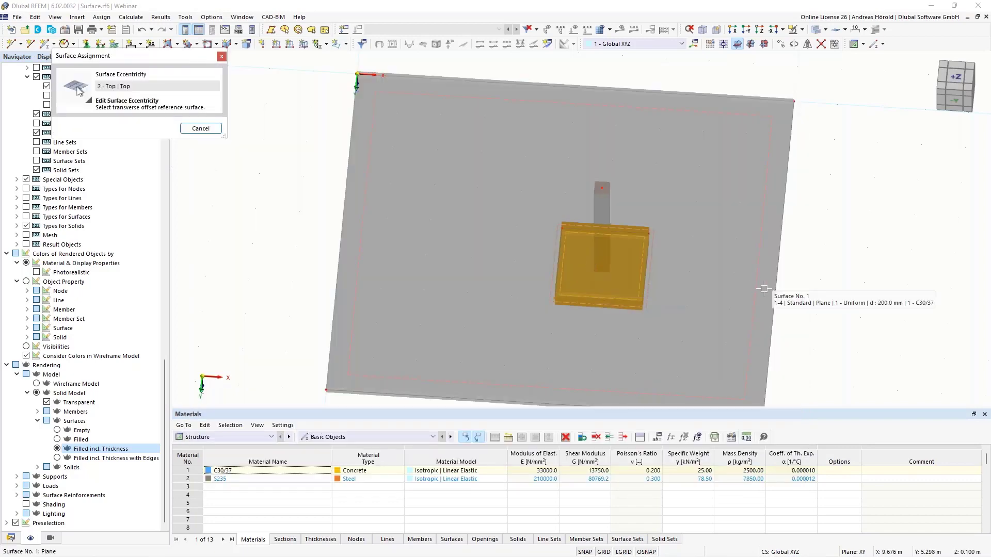
{"action": "left_click", "coordinate": [754, 289]}
{"action": "left_click", "coordinate": [690, 446]}
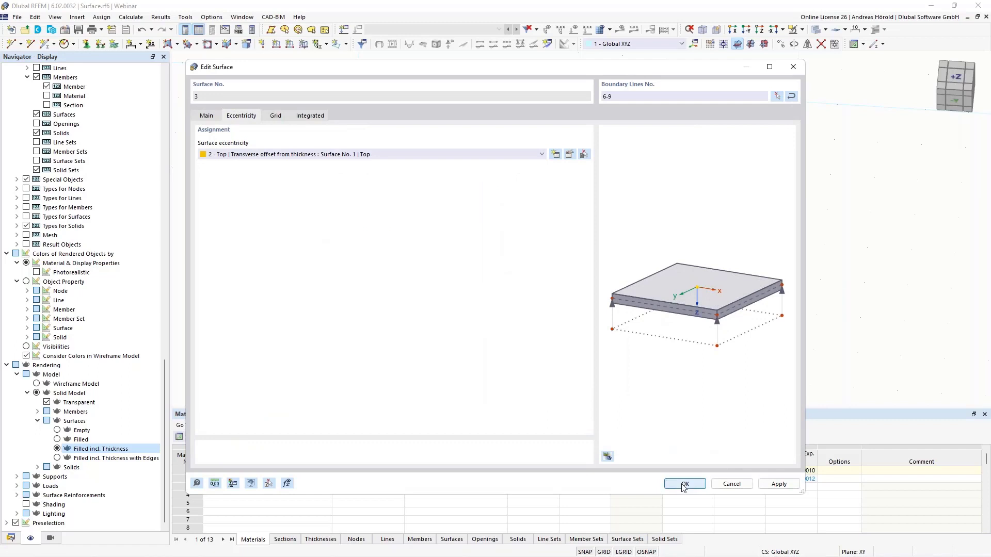
{"action": "left_click", "coordinate": [684, 484]}
{"action": "left_click", "coordinate": [746, 34]}
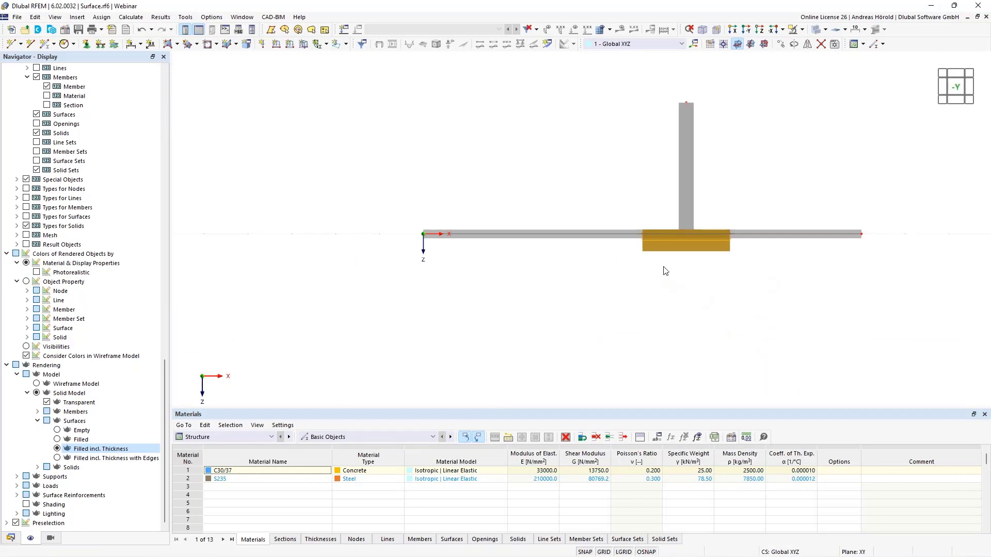
{"action": "left_click", "coordinate": [681, 206]}
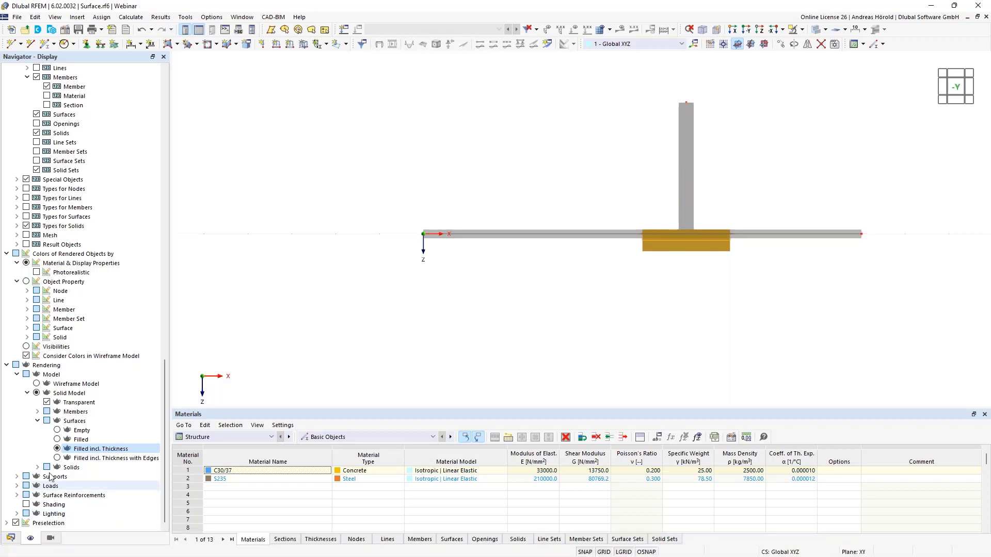
Step: Switch to the Member rotation.rf6 model and enlarge the model view by shrinking the materials table
{"action": "mouse_move", "coordinate": [11, 548]}
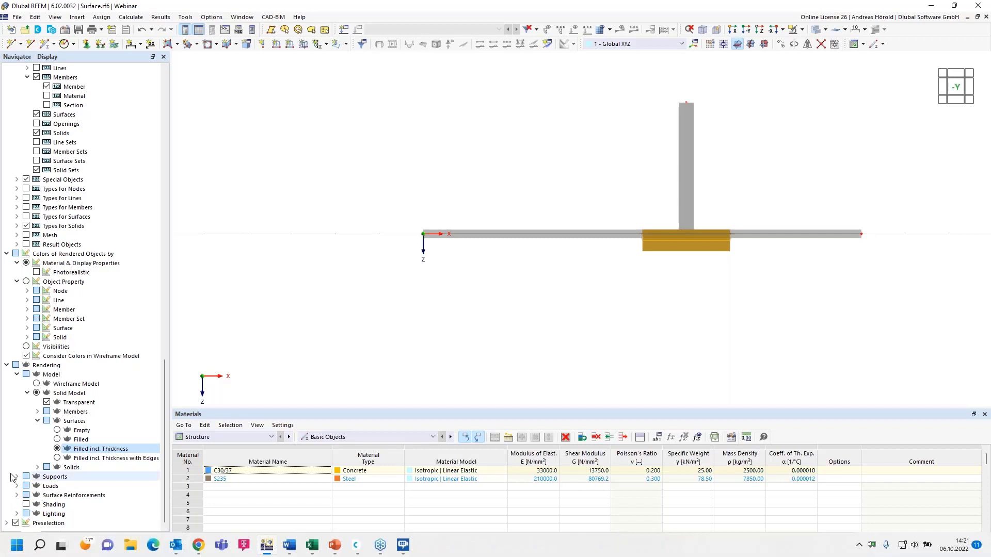
{"action": "left_click", "coordinate": [10, 538]}
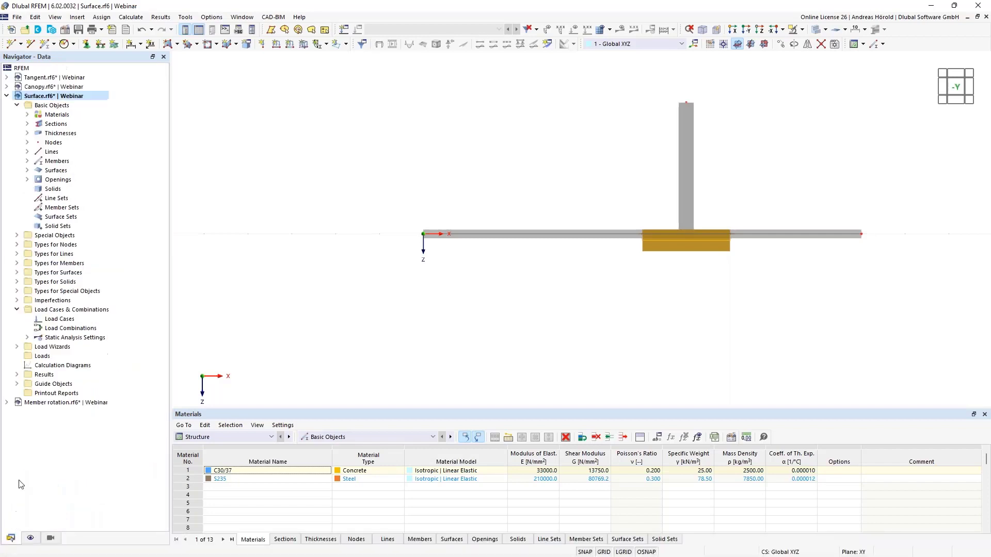
{"action": "left_click", "coordinate": [40, 404]}
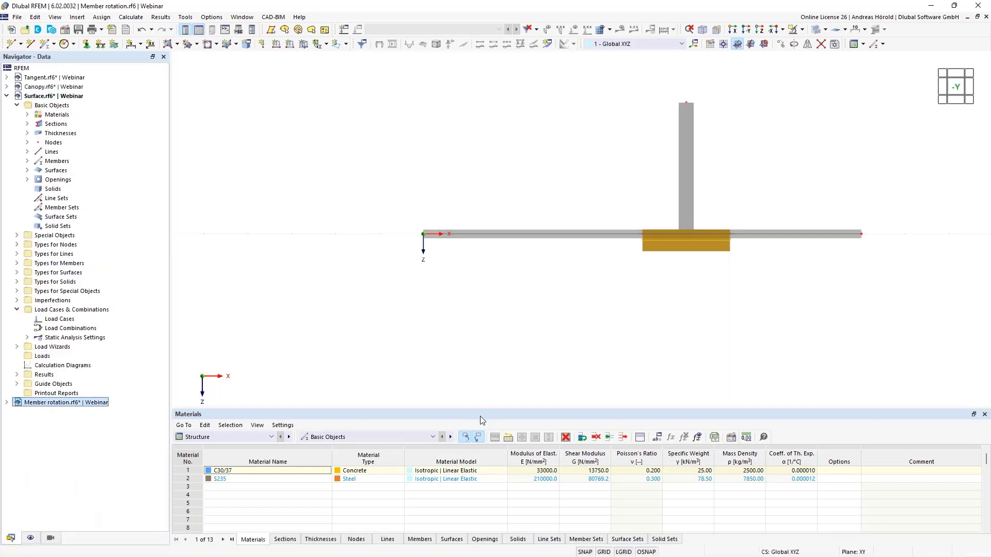
{"action": "left_click_drag", "start_coordinate": [484, 409], "coordinate": [482, 463]}
{"action": "scroll", "coordinate": [473, 397], "scroll_direction": "down", "scroll_amount": 1}
{"action": "middle_click_drag", "start_coordinate": [473, 398], "coordinate": [478, 348]}
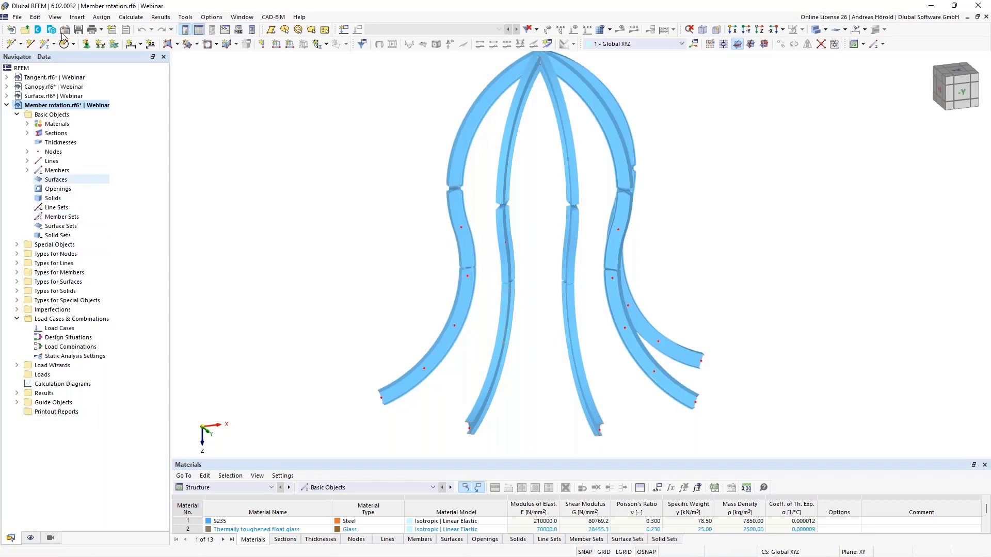
Step: Display the member axis systems x, y, z and inspect their orientation where the curved member segments meet
{"action": "left_click", "coordinate": [30, 538]}
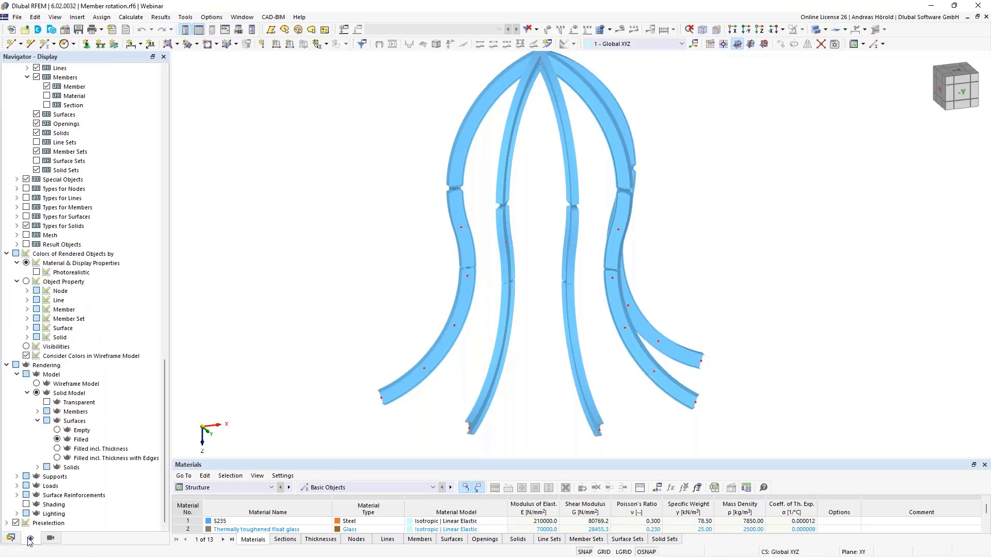
{"action": "scroll", "coordinate": [77, 166], "scroll_direction": "up", "scroll_amount": 15}
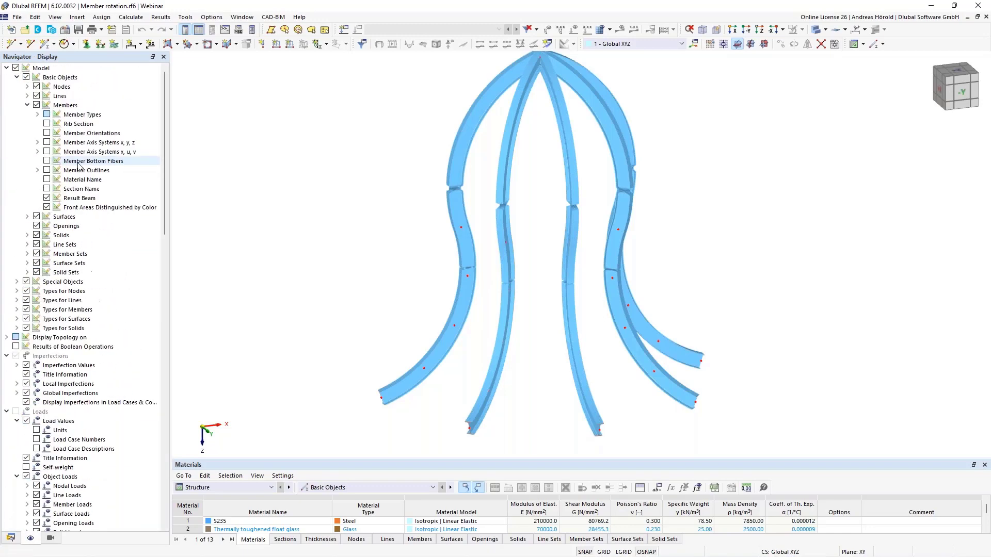
{"action": "left_click", "coordinate": [27, 105]}
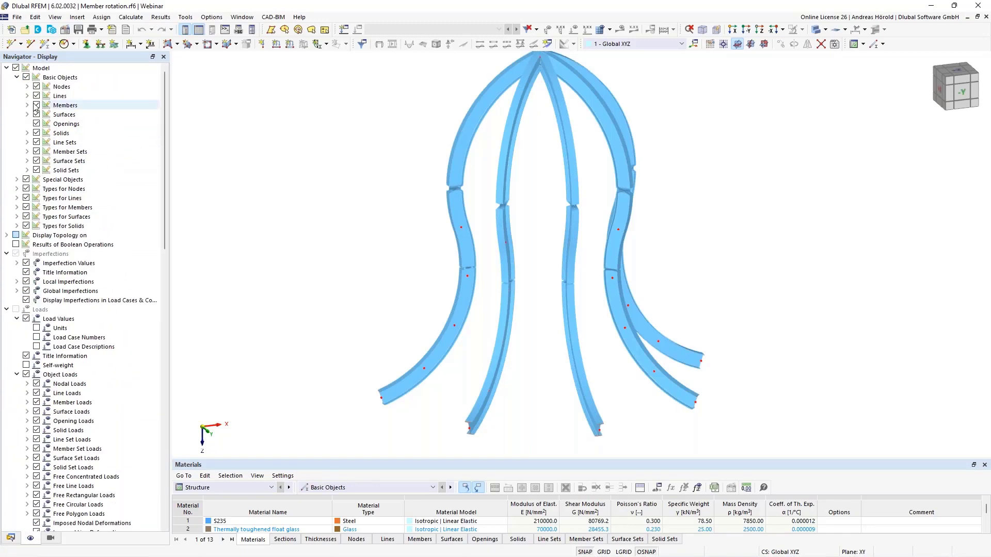
{"action": "left_click", "coordinate": [27, 105]}
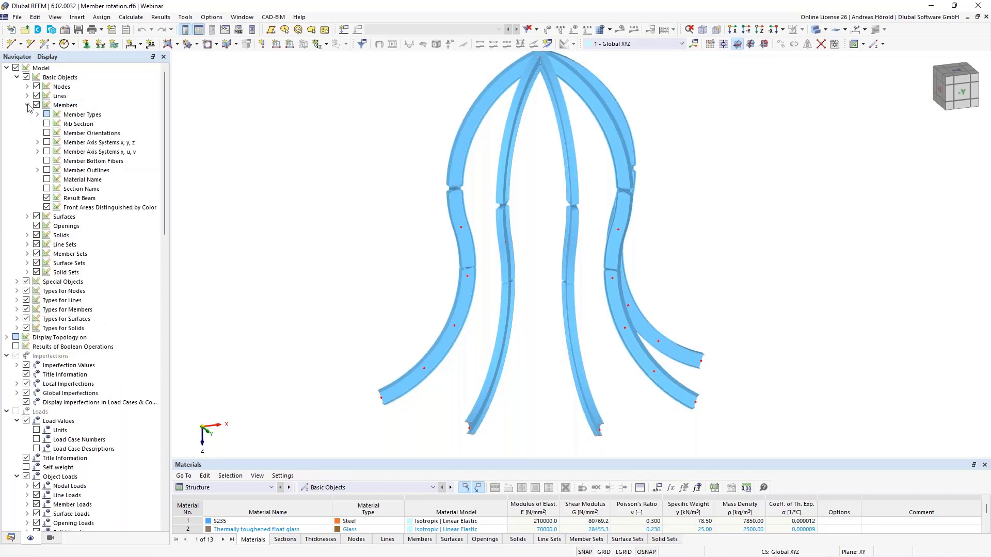
{"action": "left_click", "coordinate": [46, 143]}
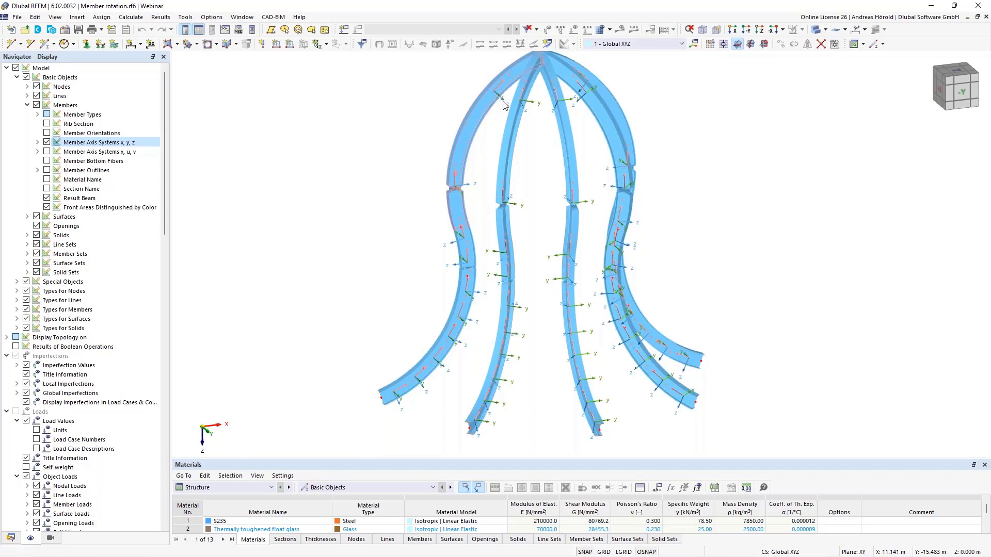
{"action": "scroll", "coordinate": [494, 126], "scroll_direction": "up", "scroll_amount": 3}
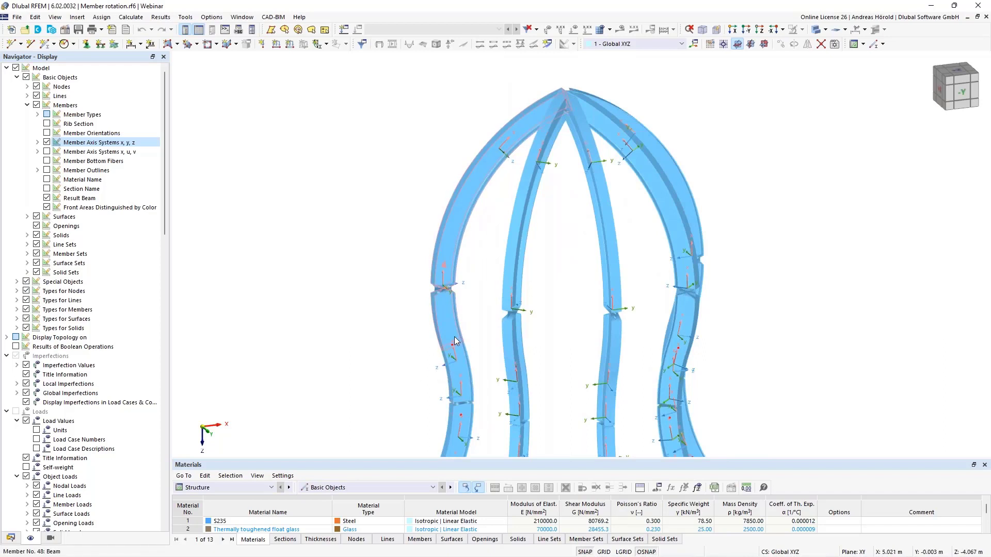
{"action": "scroll", "coordinate": [456, 325], "scroll_direction": "up", "scroll_amount": 3}
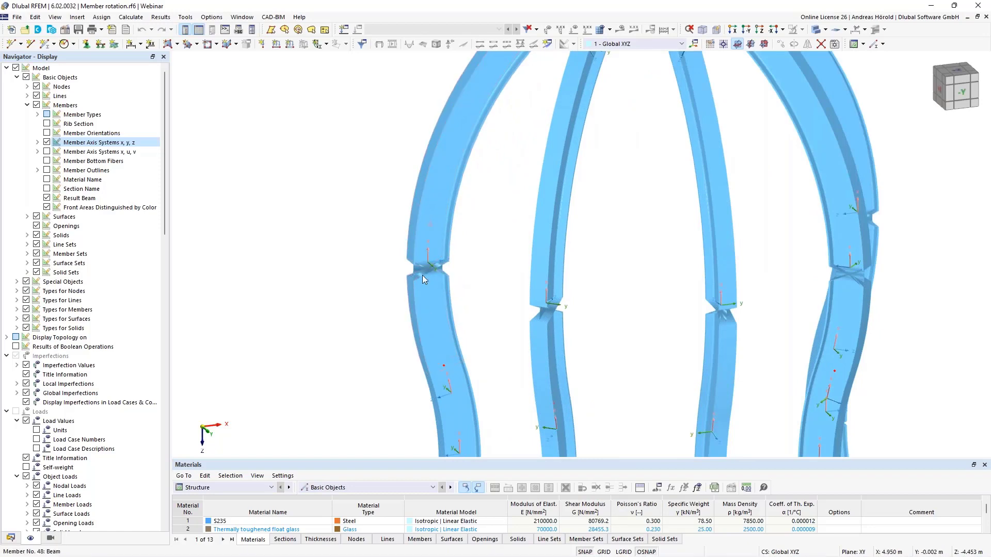
{"action": "scroll", "coordinate": [467, 292], "scroll_direction": "down", "scroll_amount": 4}
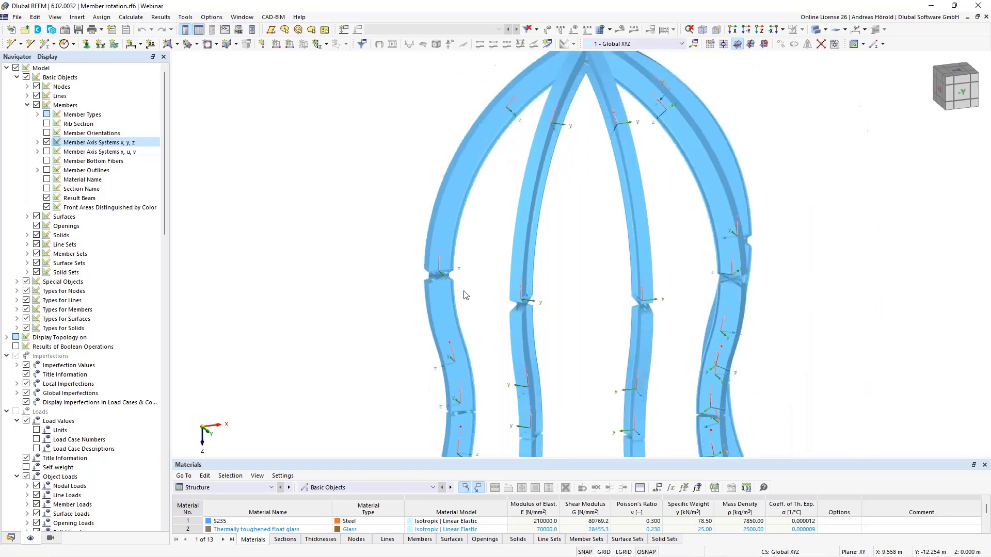
{"action": "middle_click_drag", "start_coordinate": [539, 366], "coordinate": [539, 276]}
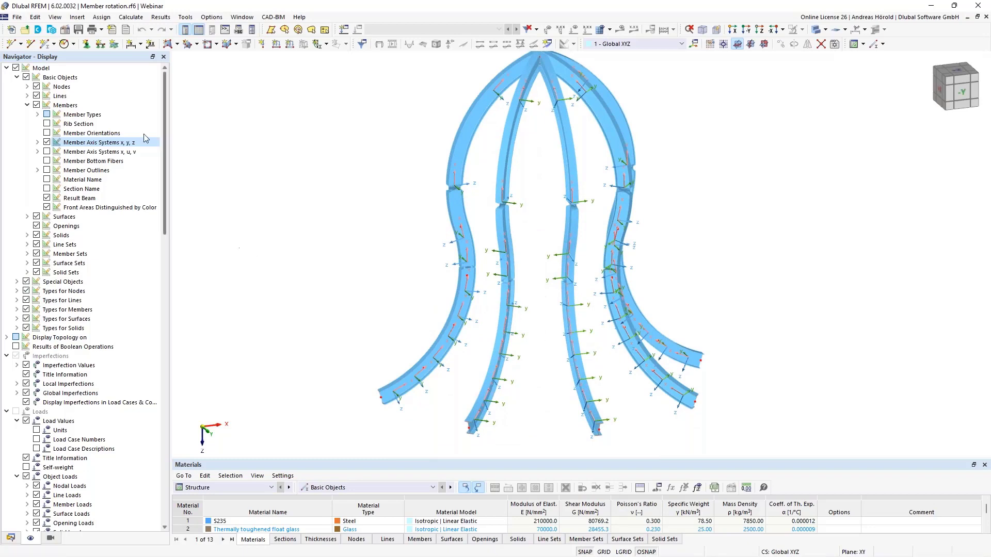
Step: Create a node at 50% of the distance between the base nodes of two opposite curved ribs
{"action": "left_click", "coordinate": [21, 45]}
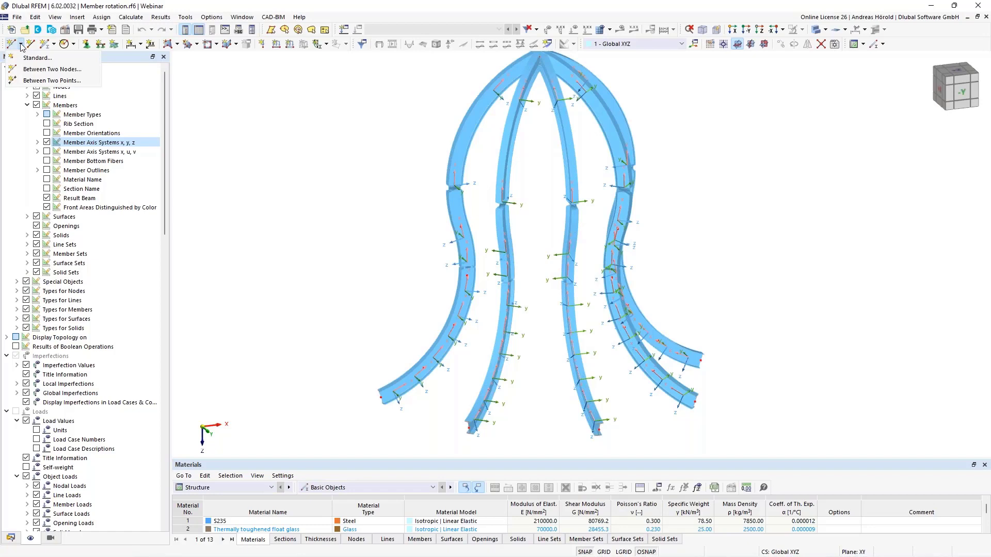
{"action": "left_click", "coordinate": [46, 73]}
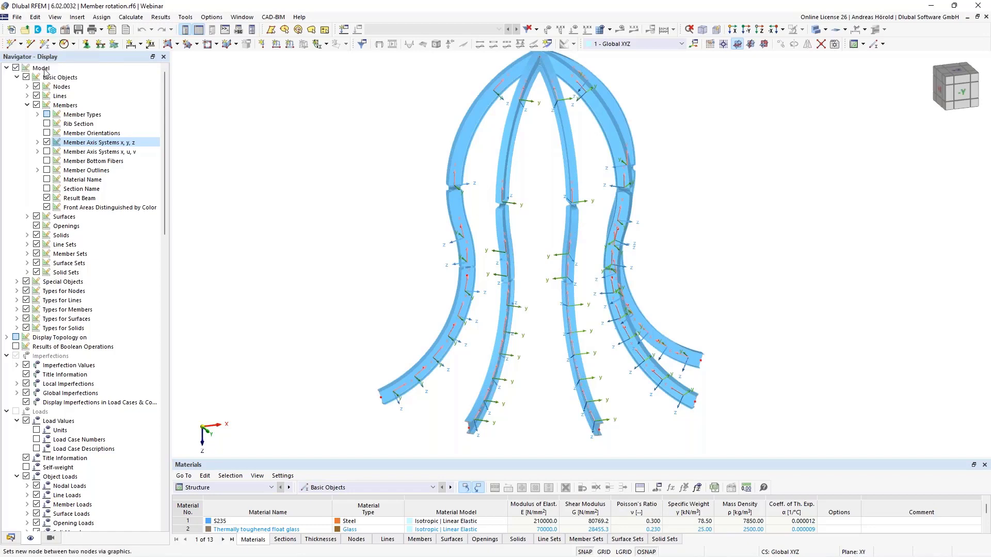
{"action": "left_click", "coordinate": [381, 397]}
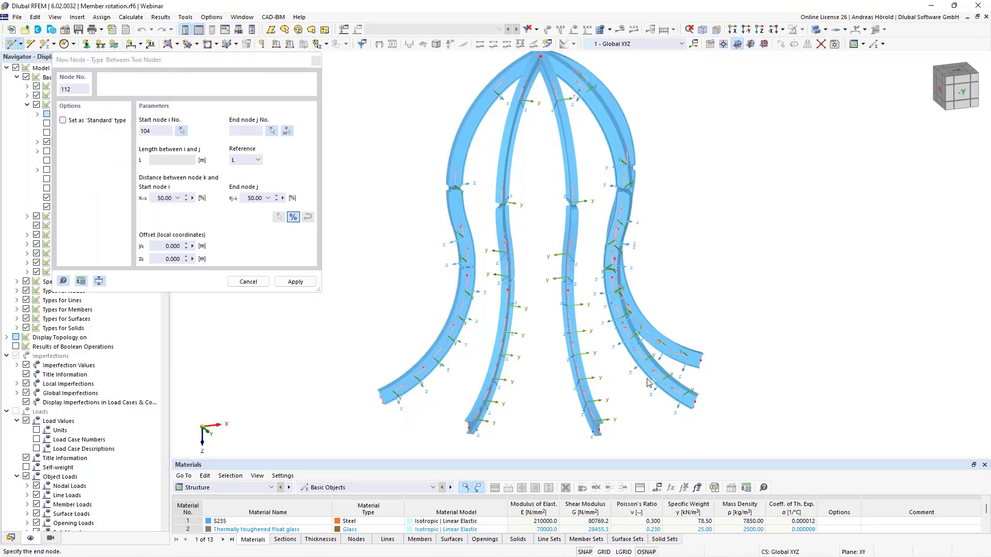
{"action": "left_click", "coordinate": [699, 360]}
{"action": "key", "text": "Escape"}
Step: Select all members and set their rotation type to Help node in plane x-z
{"action": "left_click_drag", "start_coordinate": [351, 448], "coordinate": [727, 62]}
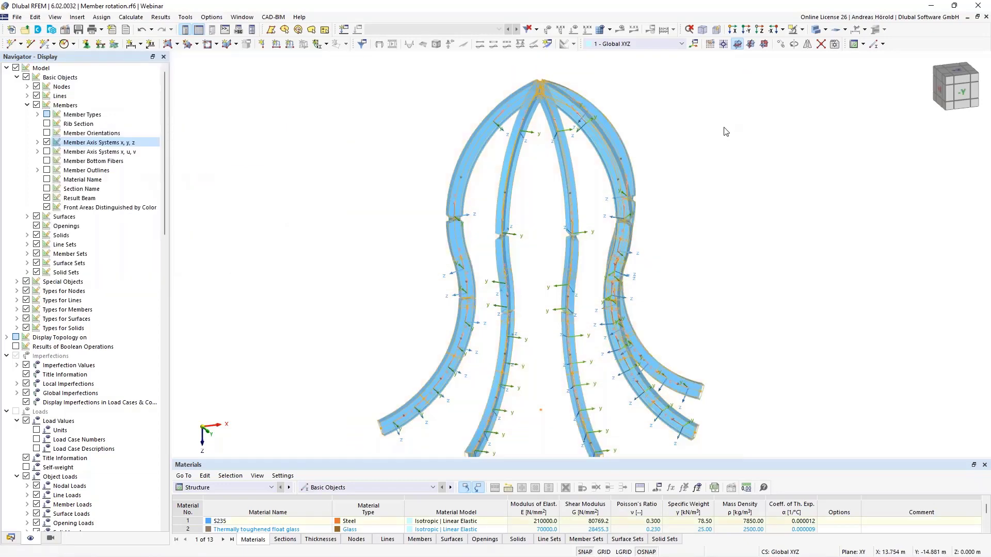
{"action": "double_click", "coordinate": [612, 164]}
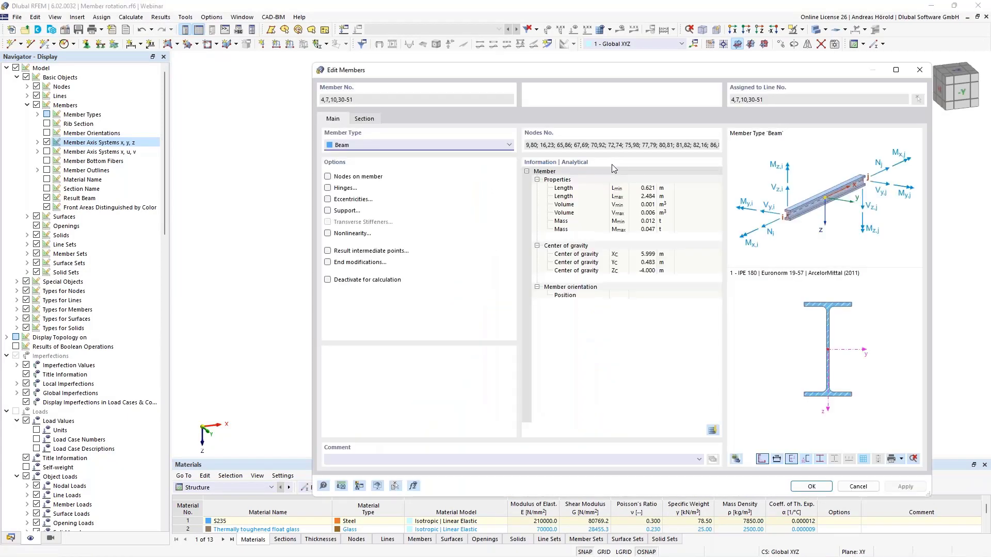
{"action": "left_click", "coordinate": [365, 119]}
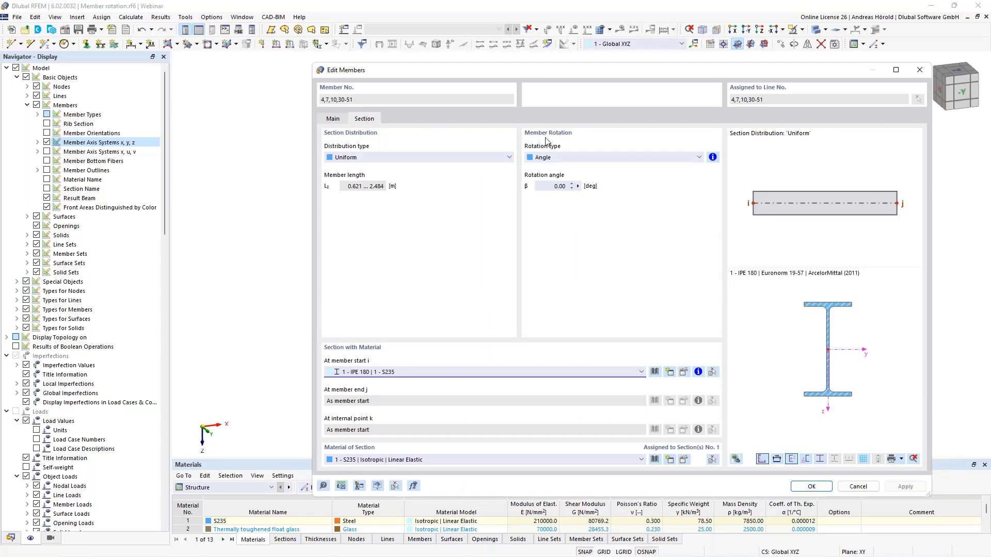
{"action": "left_click", "coordinate": [561, 158]}
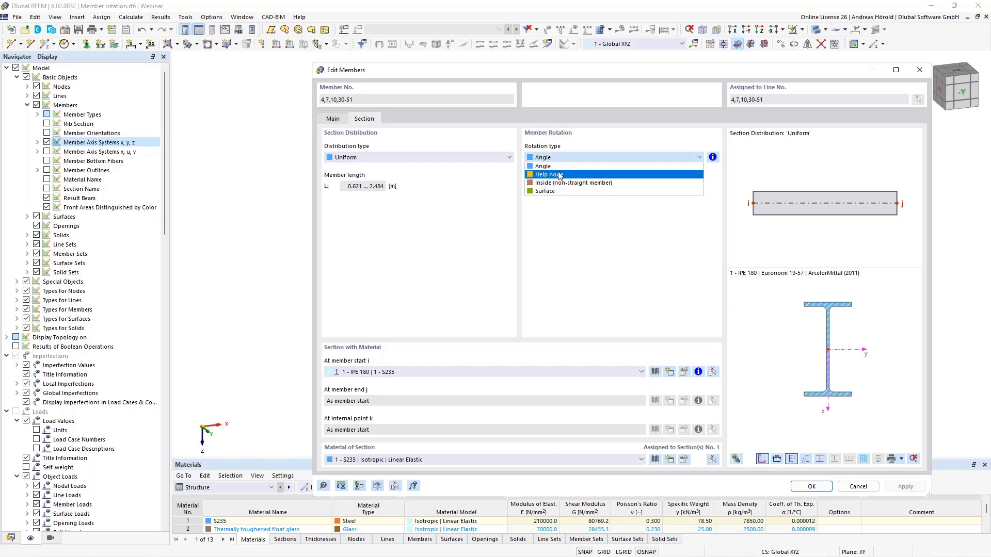
{"action": "left_click", "coordinate": [559, 175]}
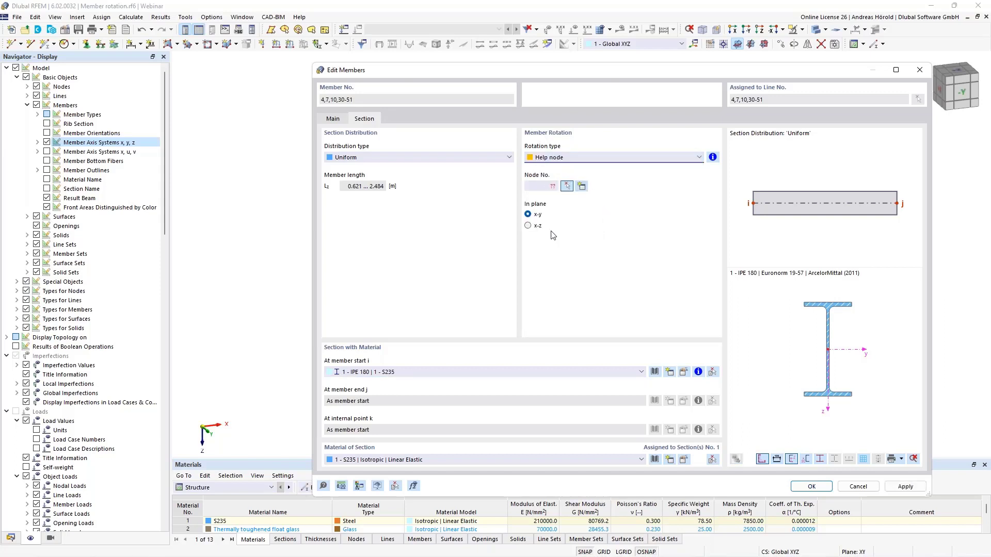
{"action": "left_click", "coordinate": [528, 226]}
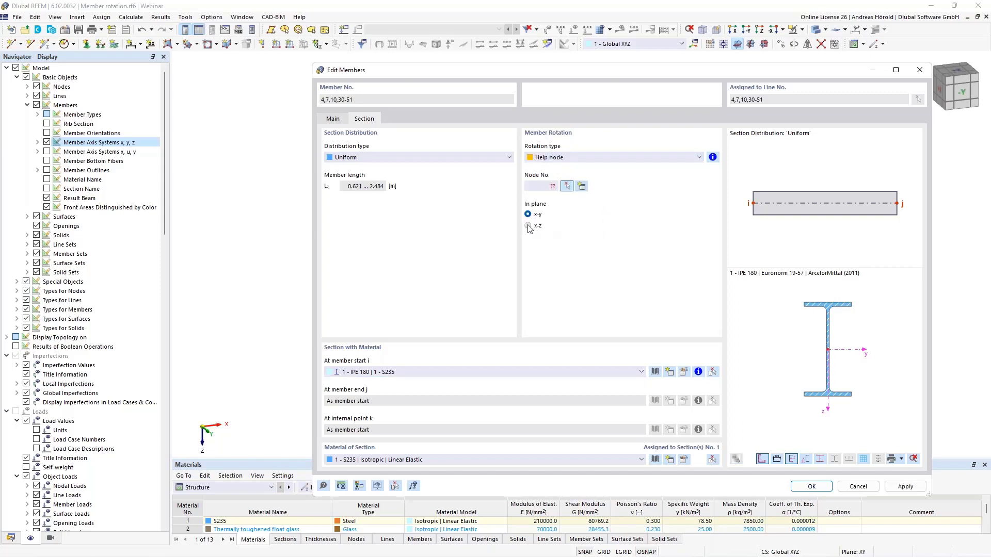
Step: Assign the new central node between the rib bases as the members' help node, apply it, and check the section alignment
{"action": "left_click", "coordinate": [566, 187]}
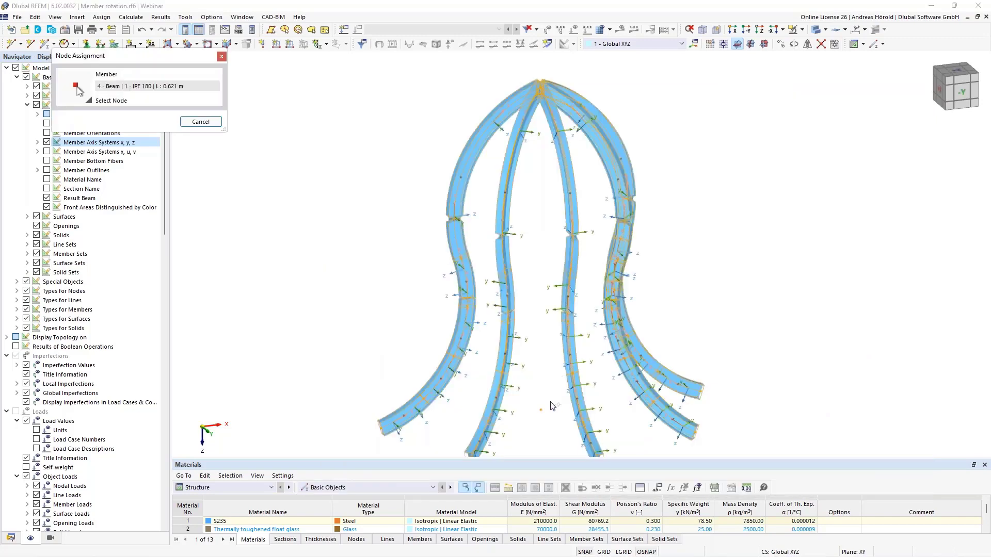
{"action": "left_click", "coordinate": [542, 416]}
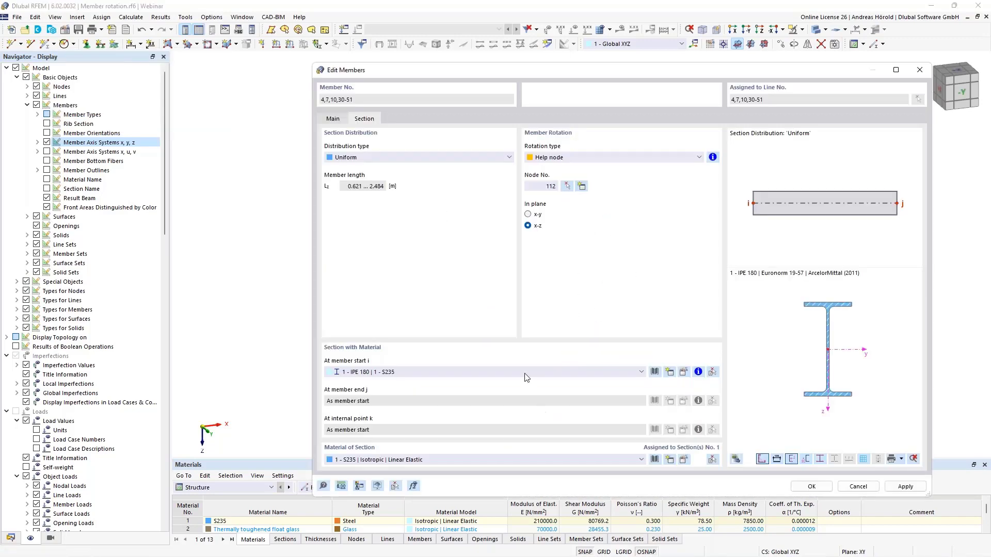
{"action": "left_click", "coordinate": [811, 487]}
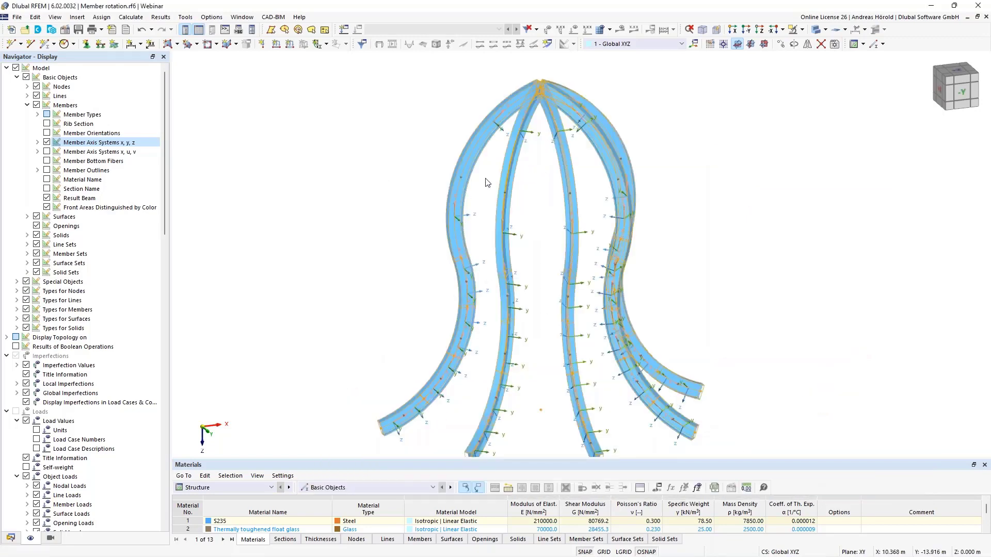
{"action": "scroll", "coordinate": [460, 295], "scroll_direction": "up", "scroll_amount": 5}
{"action": "scroll", "coordinate": [460, 295], "scroll_direction": "down", "scroll_amount": 6}
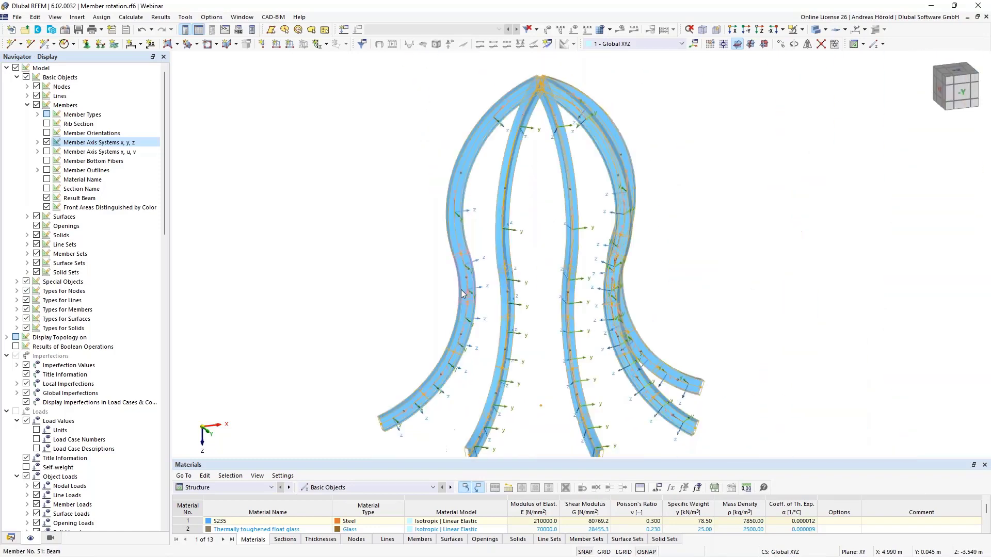
{"action": "scroll", "coordinate": [462, 293], "scroll_direction": "up", "scroll_amount": 1}
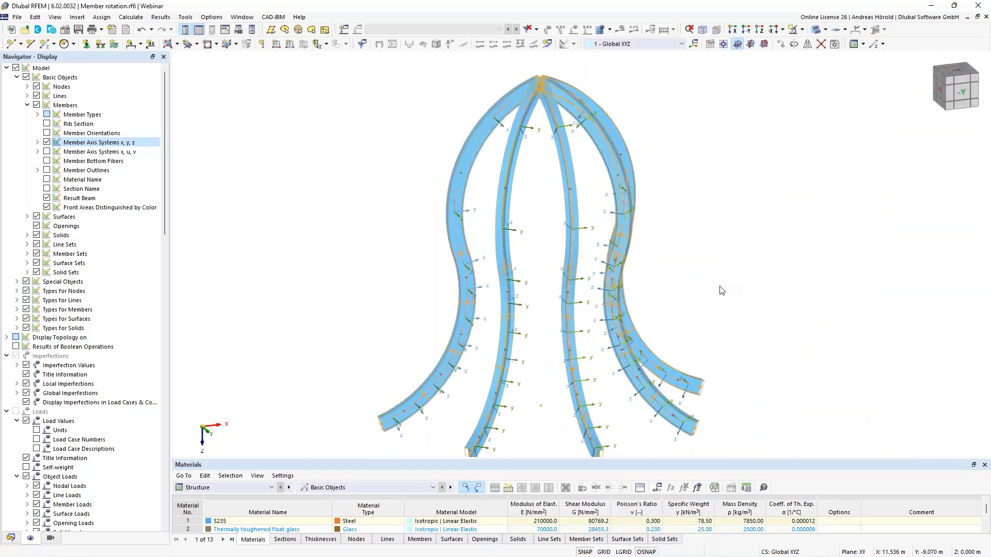
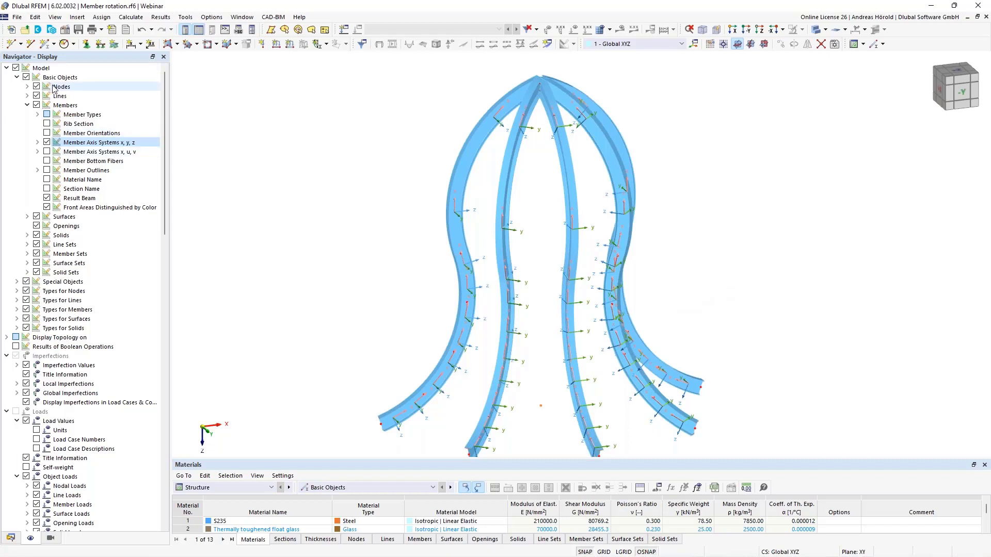
Step: Review the available model export and import formats, including the table export
{"action": "left_click", "coordinate": [18, 18]}
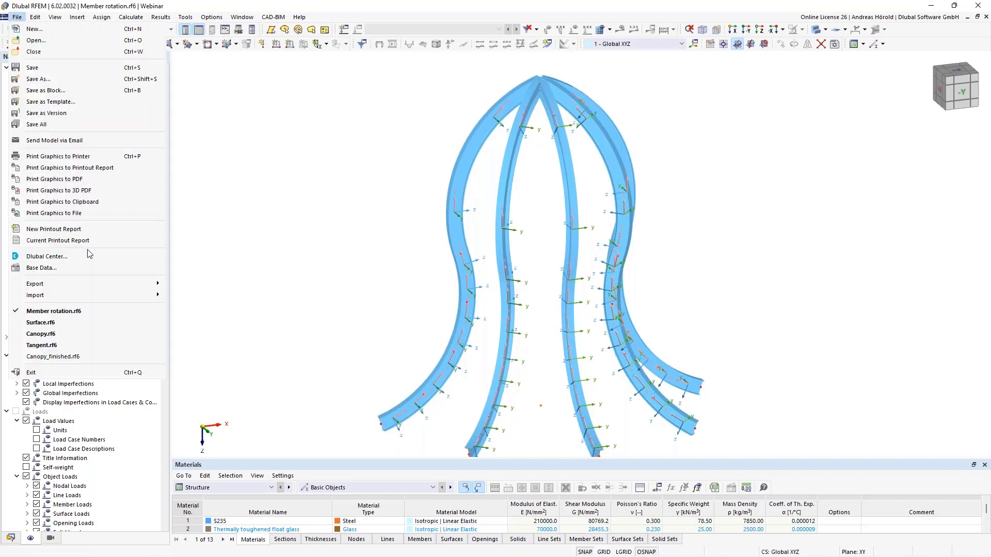
{"action": "mouse_move", "coordinate": [88, 283]}
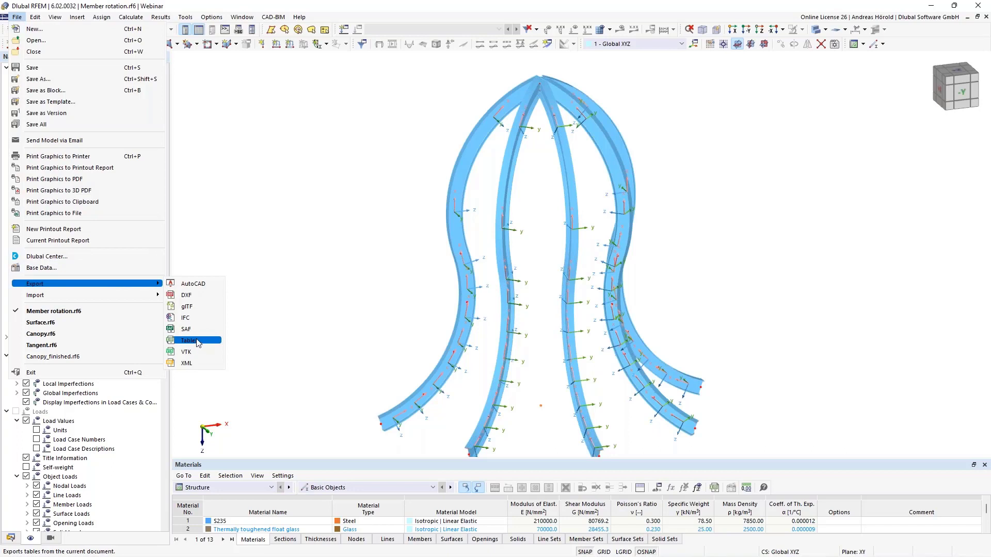
{"action": "mouse_move", "coordinate": [120, 297]}
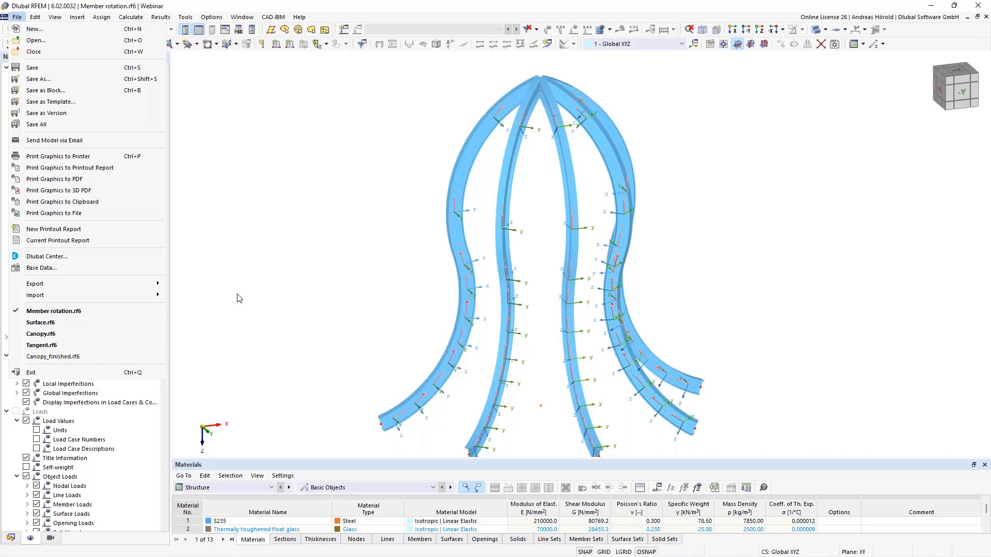
{"action": "left_click", "coordinate": [94, 543]}
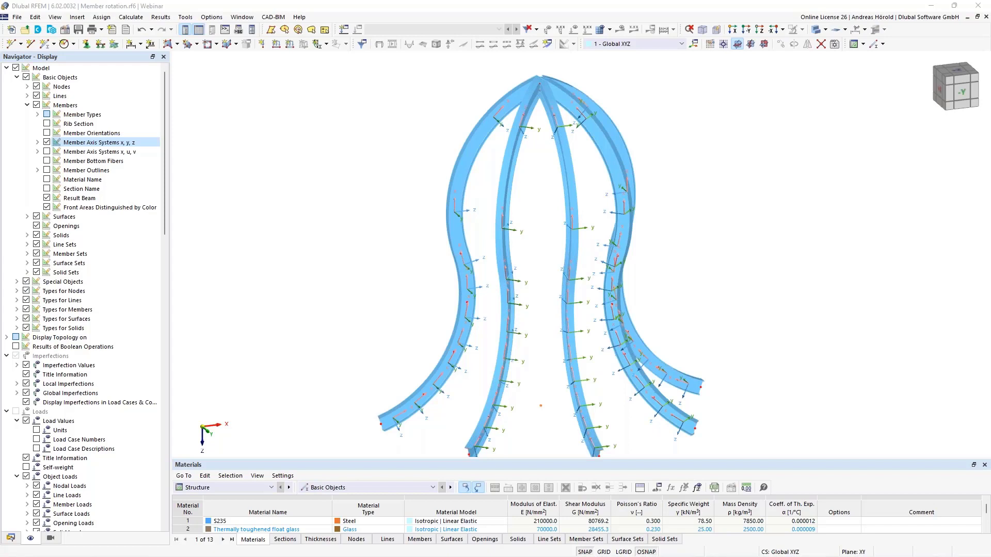
Step: Switch to the Dlubal website in the browser and search its Frequently Asked Questions for "excel"
{"action": "left_click", "coordinate": [199, 545]}
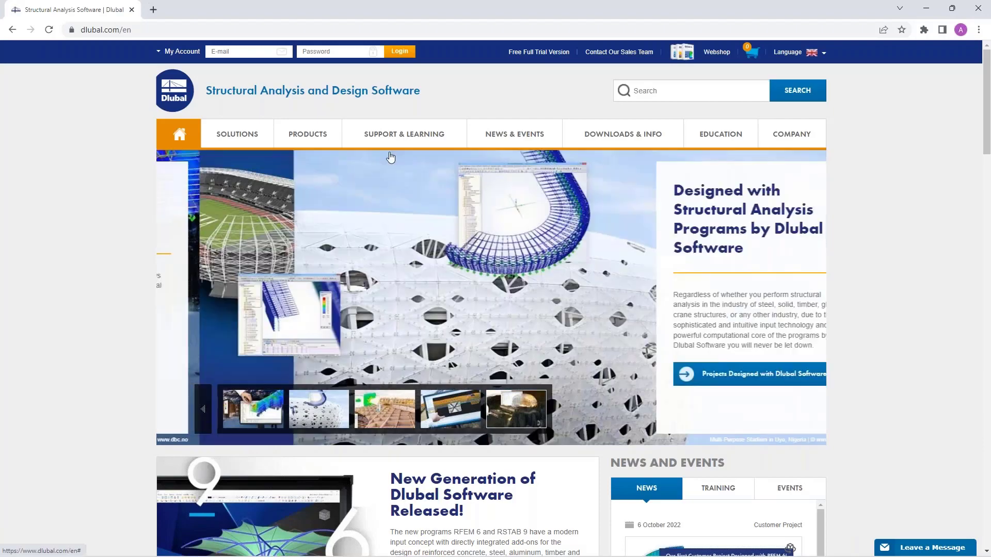
{"action": "mouse_move", "coordinate": [416, 135]}
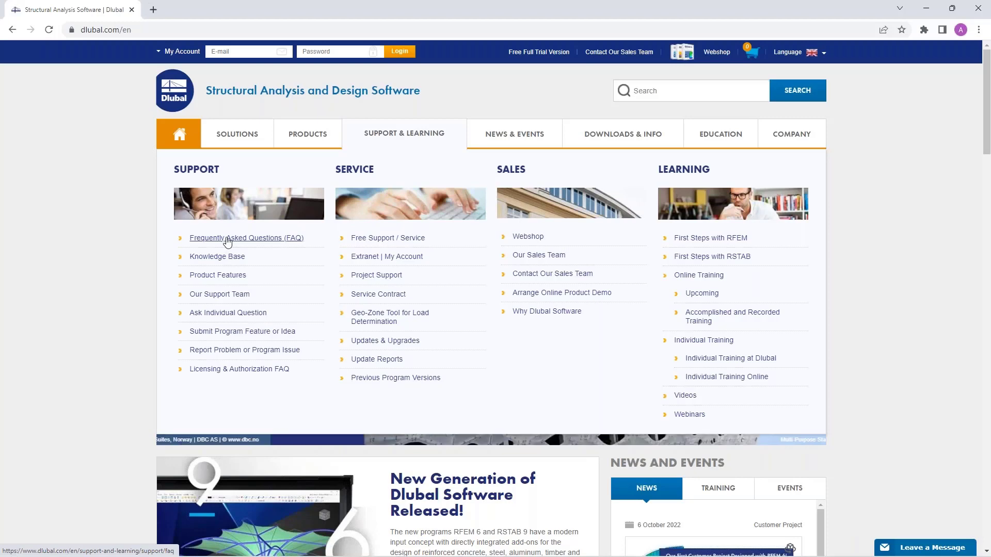
{"action": "left_click", "coordinate": [227, 239]}
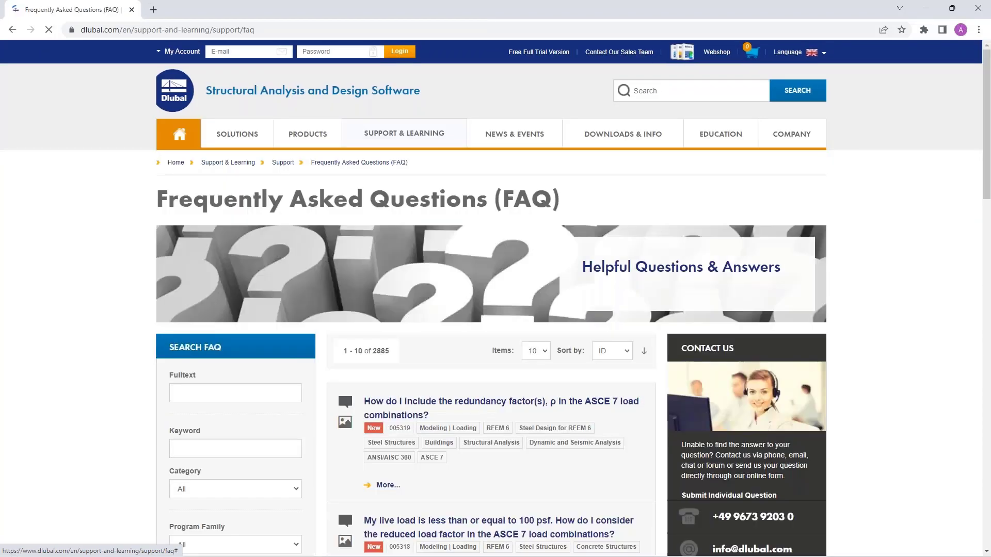
{"action": "left_click", "coordinate": [214, 395]}
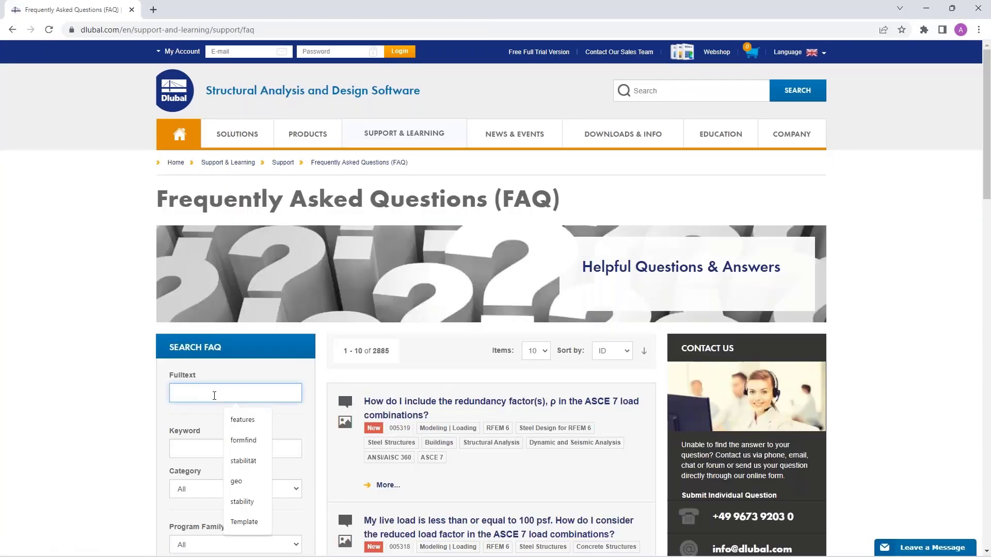
{"action": "type", "text": "excel"}
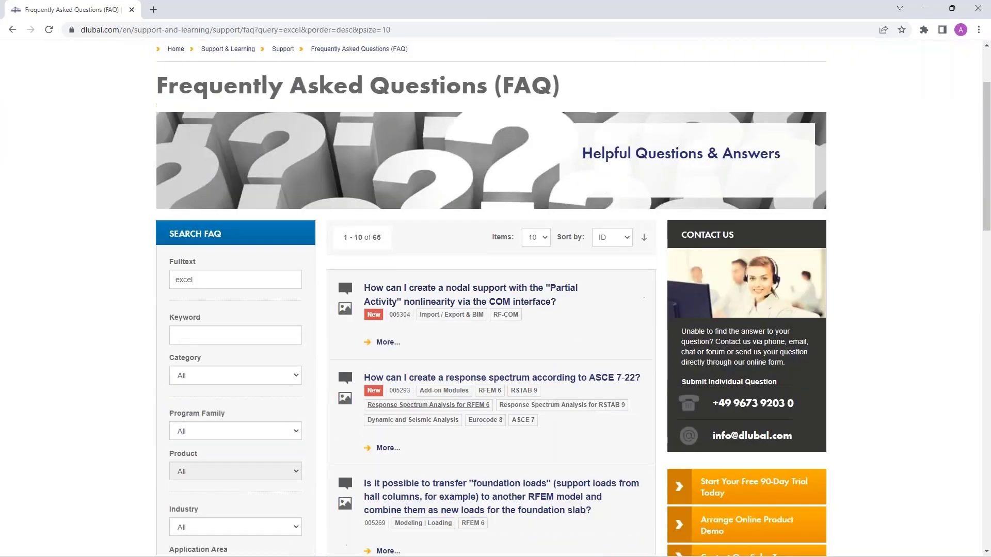
Step: Open the FAQ entry on whether Microsoft Excel import is still available in RFEM 6 and RSTAB 9, and find the plug-in paths
{"action": "scroll", "coordinate": [439, 346], "scroll_direction": "down", "scroll_amount": 4}
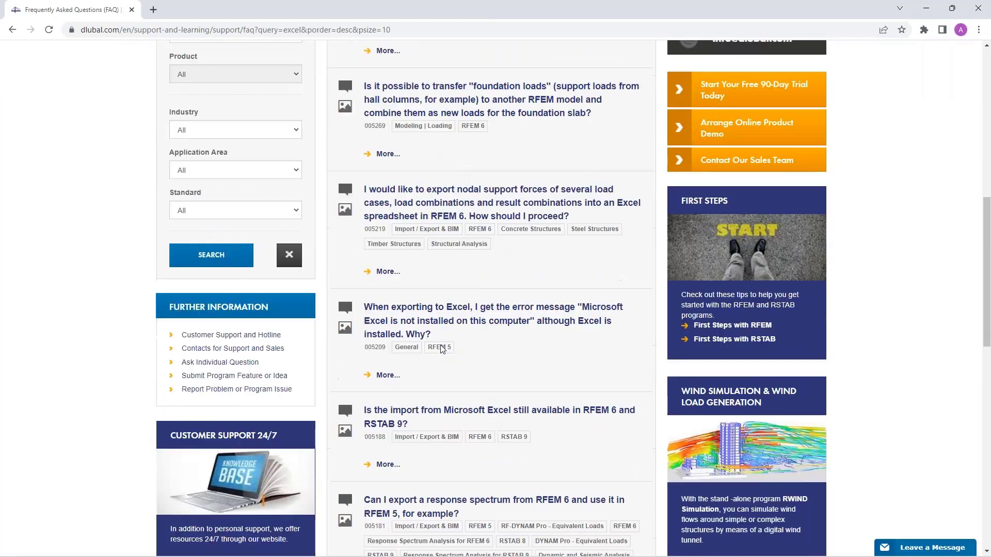
{"action": "scroll", "coordinate": [439, 347], "scroll_direction": "down", "scroll_amount": 1}
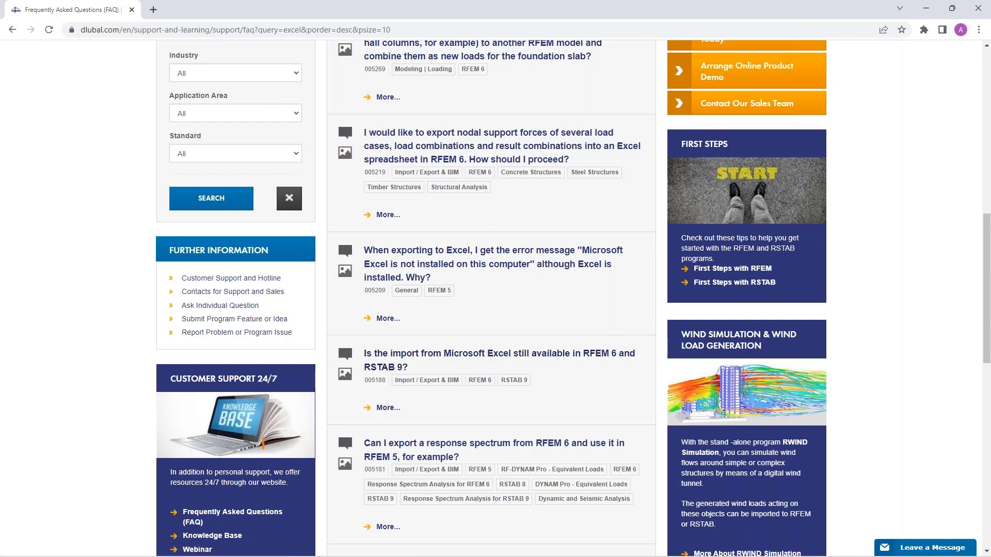
{"action": "left_click", "coordinate": [388, 408]}
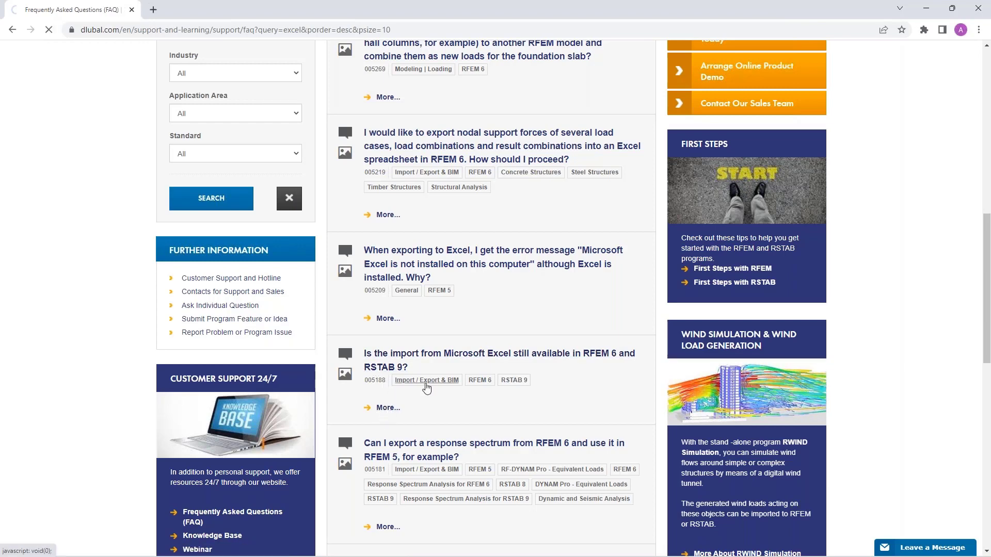
{"action": "scroll", "coordinate": [456, 214], "scroll_direction": "down", "scroll_amount": 4}
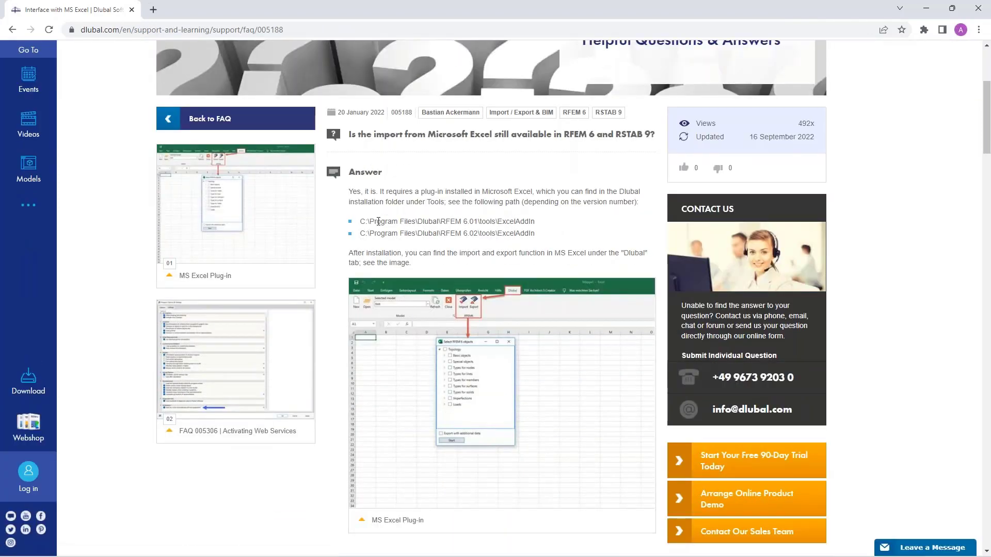
Step: Copy the plug-in path C:\Program Files\Dlubal\RFEM 6.02\tools\ExcelAddIn from the FAQ answer
{"action": "left_click_drag", "start_coordinate": [362, 220], "coordinate": [548, 226]}
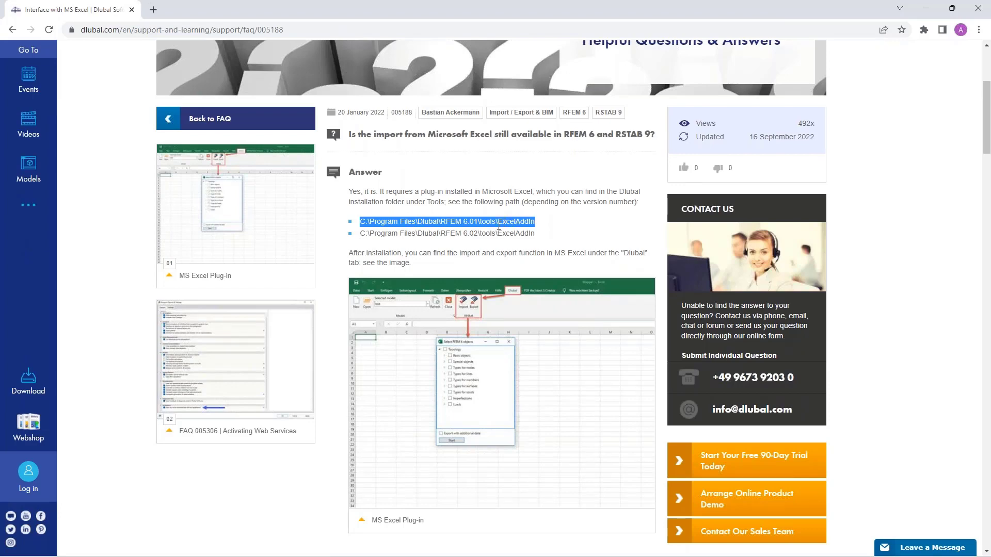
{"action": "left_click", "coordinate": [361, 237]}
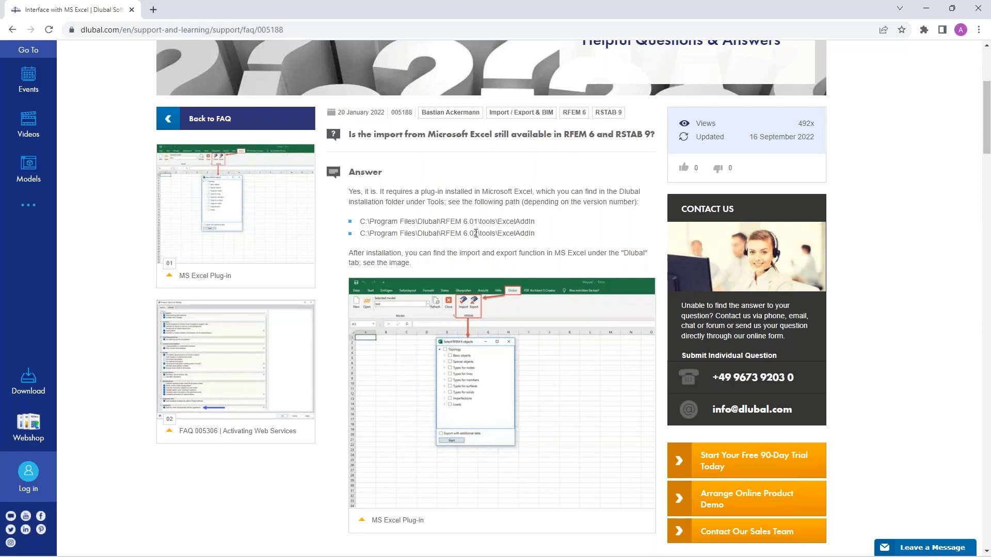
{"action": "left_click_drag", "start_coordinate": [360, 236], "coordinate": [539, 237]}
{"action": "right_click", "coordinate": [514, 239]}
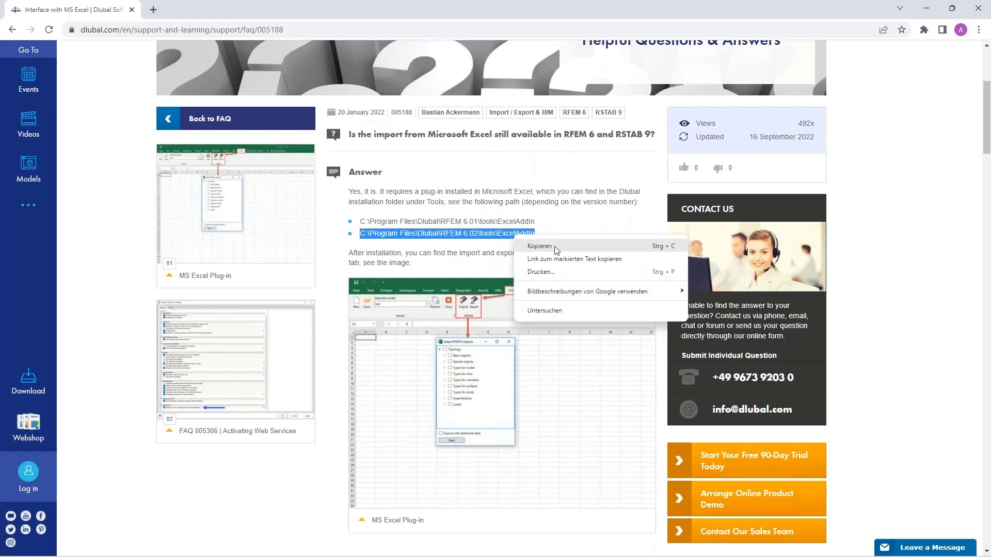
{"action": "left_click", "coordinate": [539, 247]}
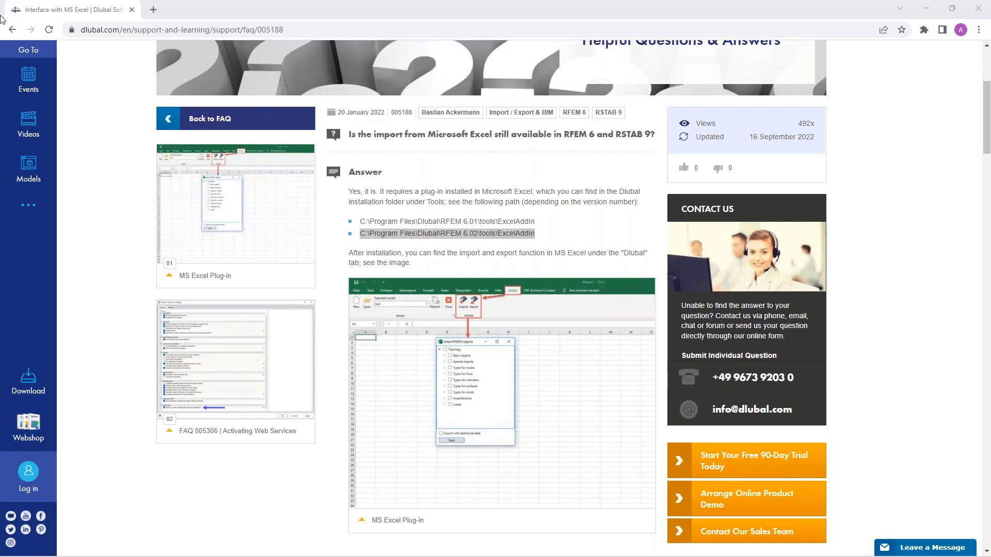
Step: Locate setup.exe in the maximized ExcelAddIn folder window, then switch to the Import file.xlsx workbook in Excel
{"action": "left_click_drag", "start_coordinate": [3, 20], "coordinate": [588, 183]}
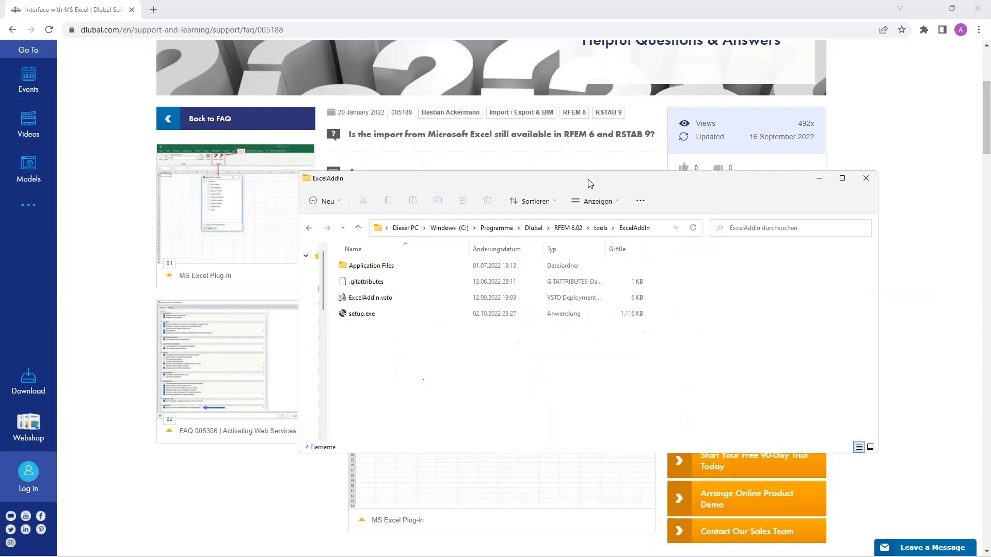
{"action": "left_click", "coordinate": [842, 178]}
{"action": "left_click", "coordinate": [52, 143]}
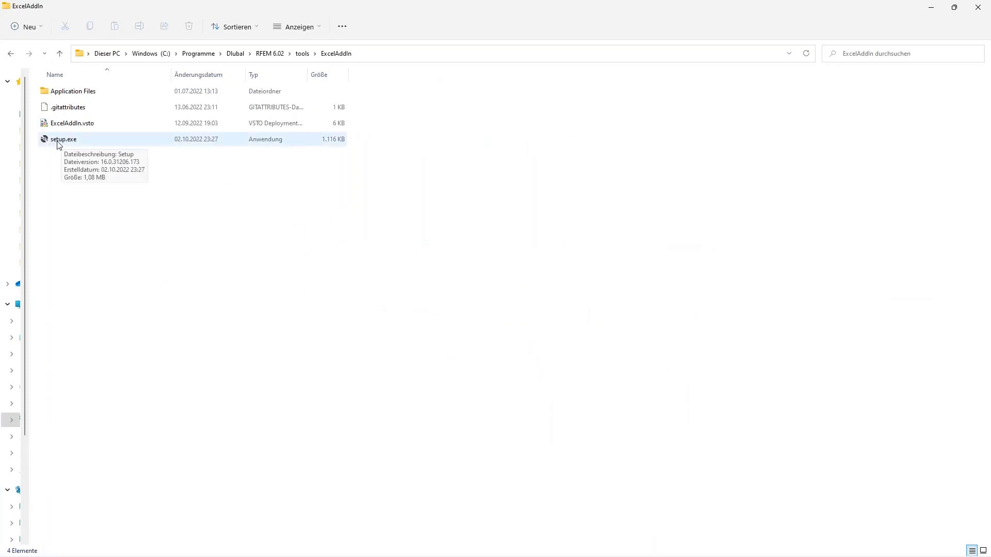
{"action": "left_click", "coordinate": [79, 156]}
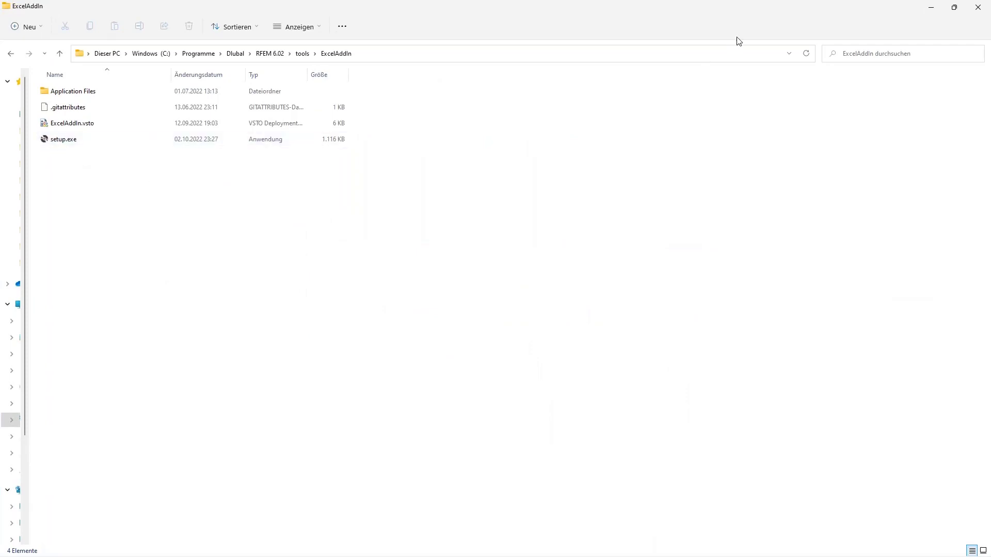
{"action": "left_click", "coordinate": [750, 23]}
{"action": "left_click", "coordinate": [156, 156]}
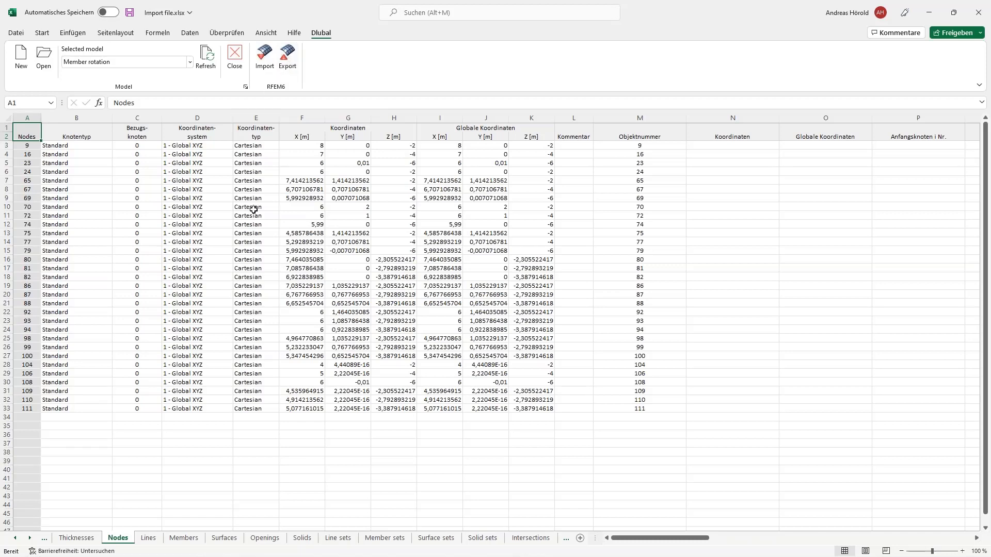
Step: Switch back to RFEM and delete the entire curved rib structure from the Member rotation model
{"action": "mouse_move", "coordinate": [252, 556]}
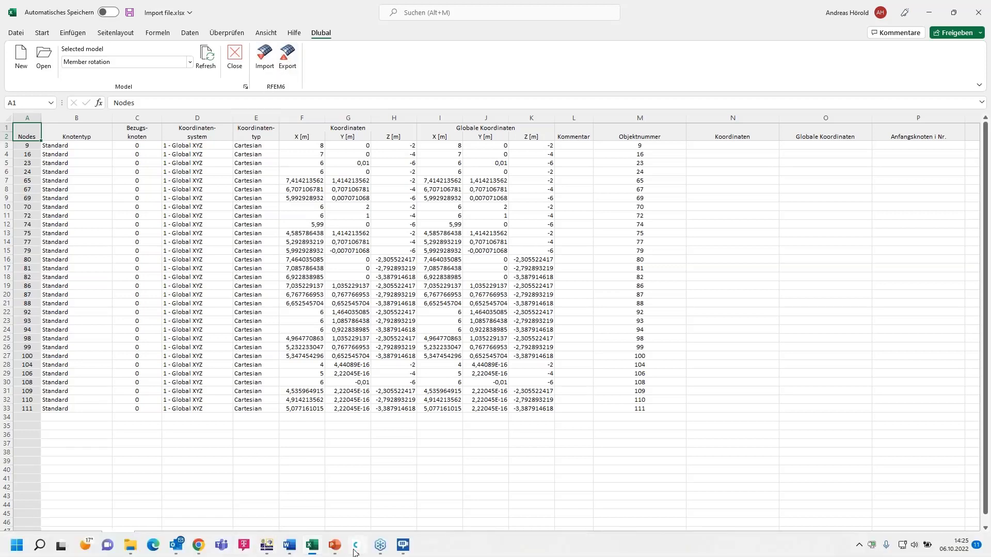
{"action": "left_click", "coordinate": [267, 545]}
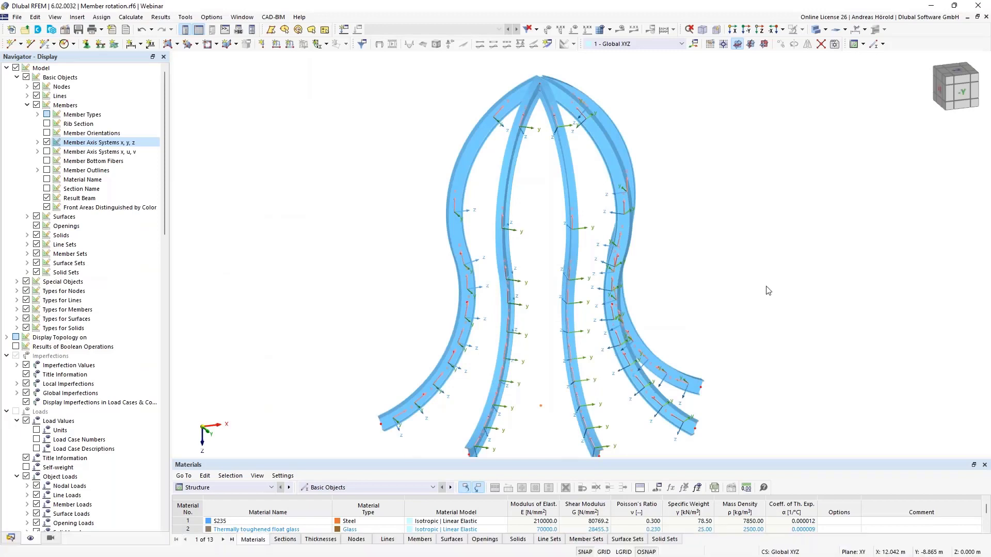
{"action": "scroll", "coordinate": [767, 291], "scroll_direction": "down", "scroll_amount": 1}
{"action": "middle_click_drag", "start_coordinate": [767, 291], "coordinate": [725, 257]}
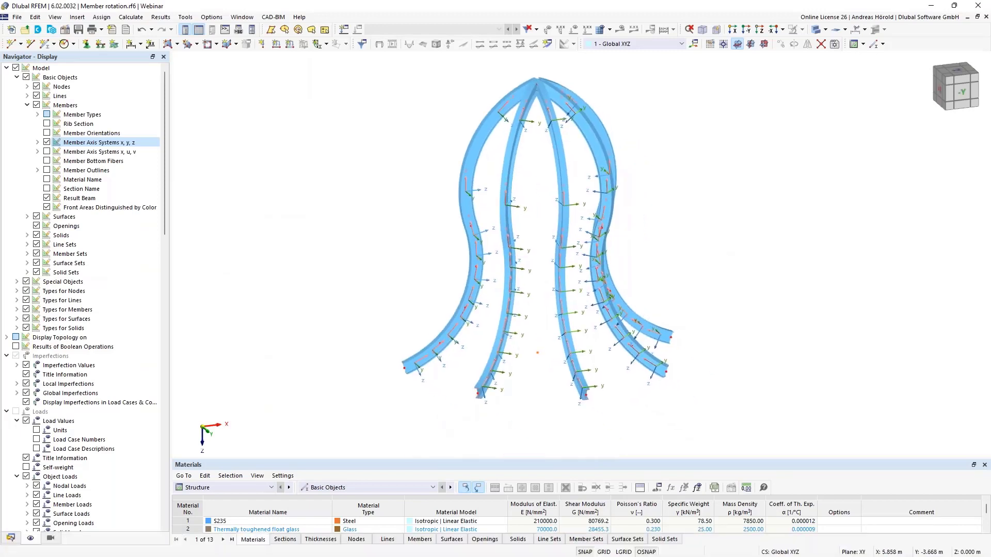
{"action": "middle_click_drag", "start_coordinate": [439, 410], "coordinate": [431, 430]}
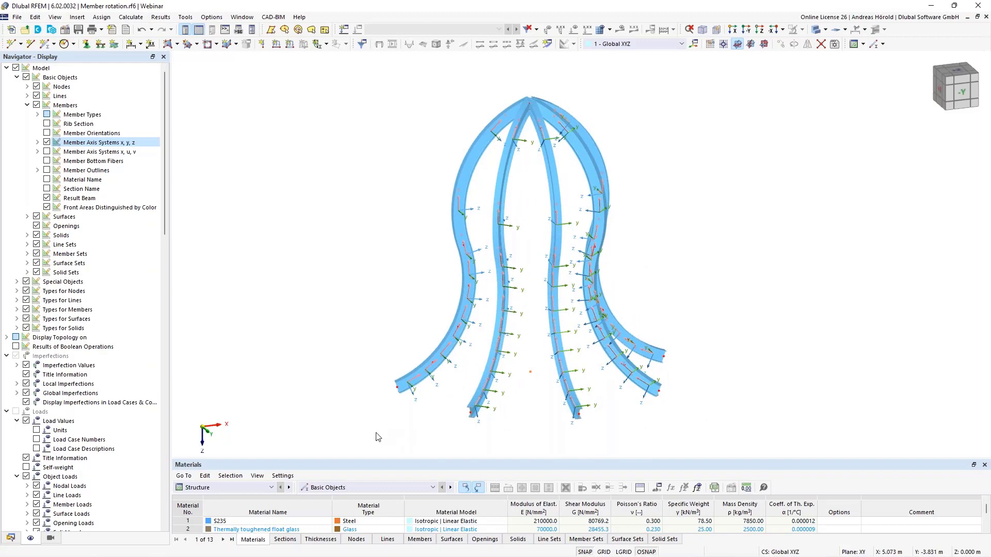
{"action": "left_click_drag", "start_coordinate": [373, 449], "coordinate": [744, 70]}
{"action": "key", "text": "Delete"}
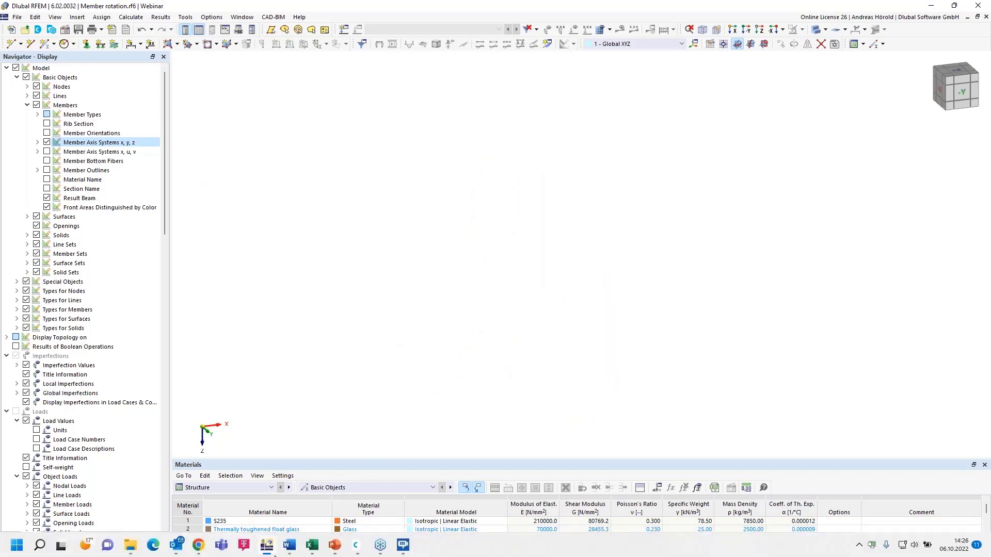
Step: From Excel, export the workbook to RFEM with additional data, excluding surface types, solid types, imperfections and loads
{"action": "left_click", "coordinate": [310, 547]}
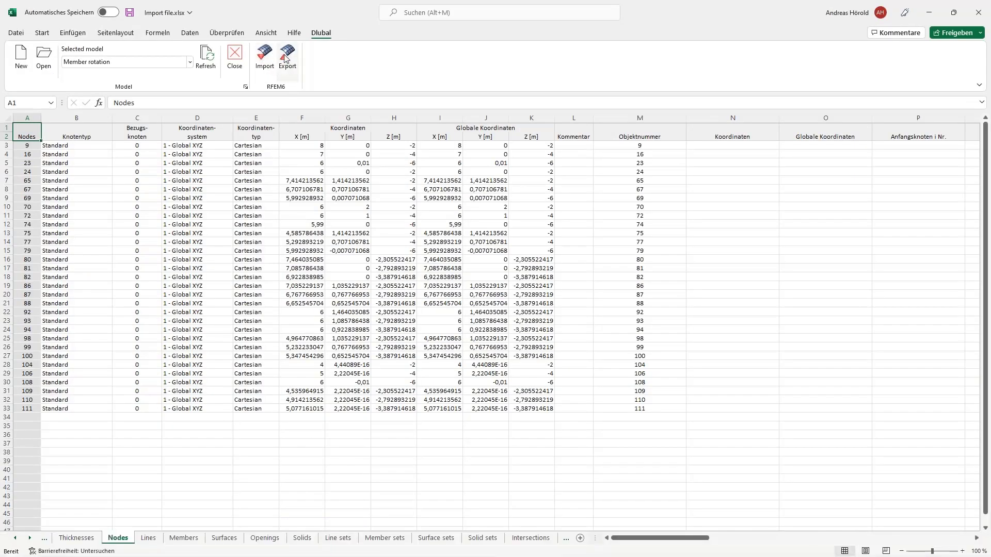
{"action": "left_click", "coordinate": [285, 58]}
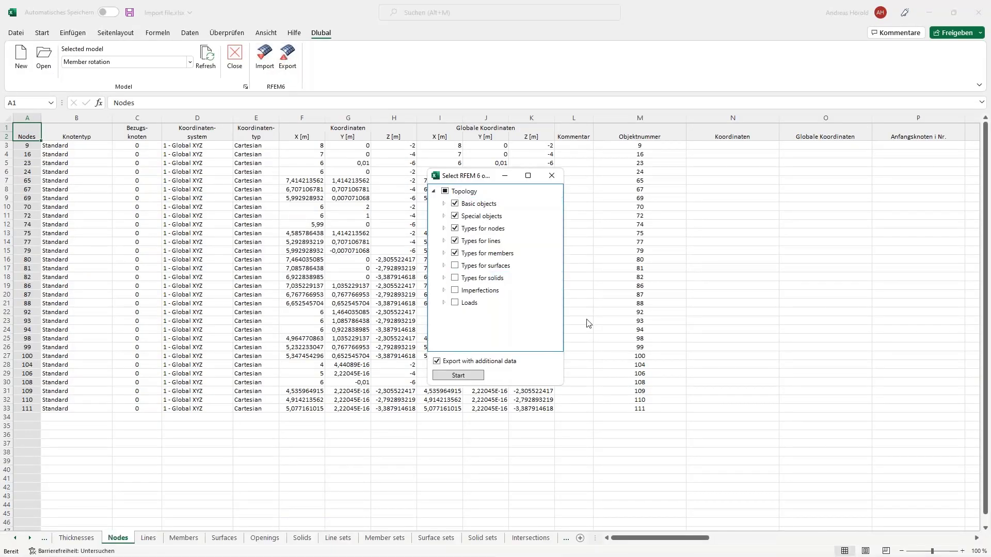
{"action": "left_click", "coordinate": [445, 191]}
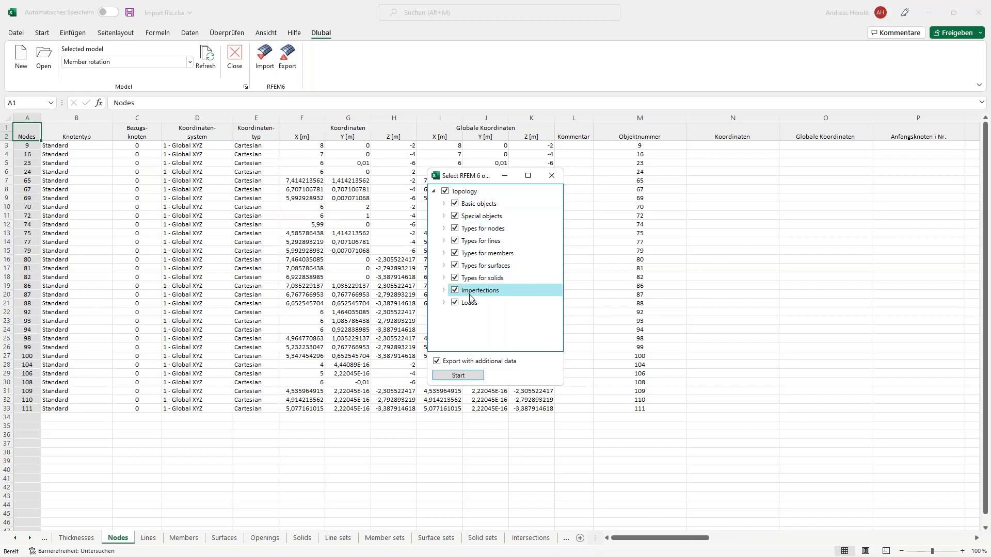
{"action": "left_click", "coordinate": [455, 303]}
{"action": "left_click", "coordinate": [455, 290]}
{"action": "left_click", "coordinate": [454, 266]}
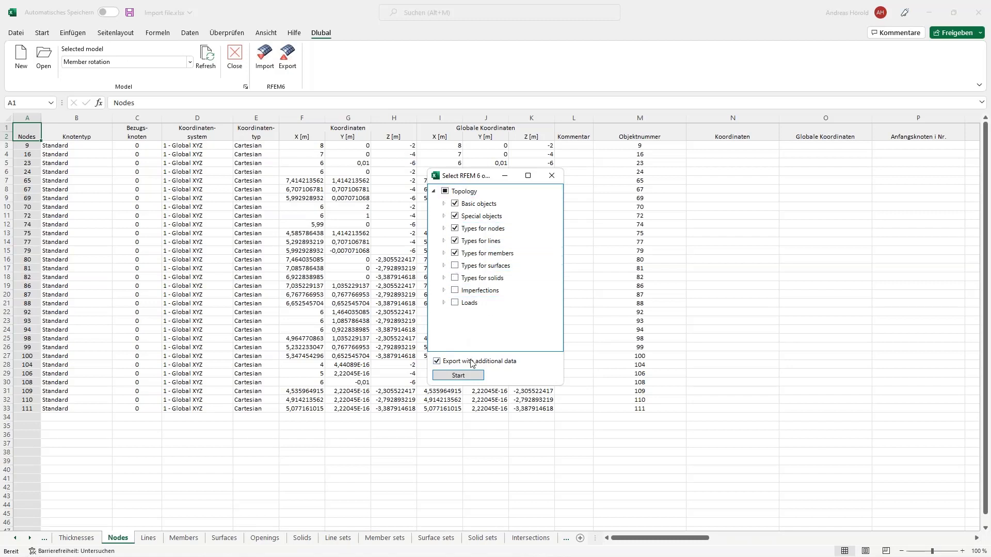
{"action": "left_click", "coordinate": [457, 376]}
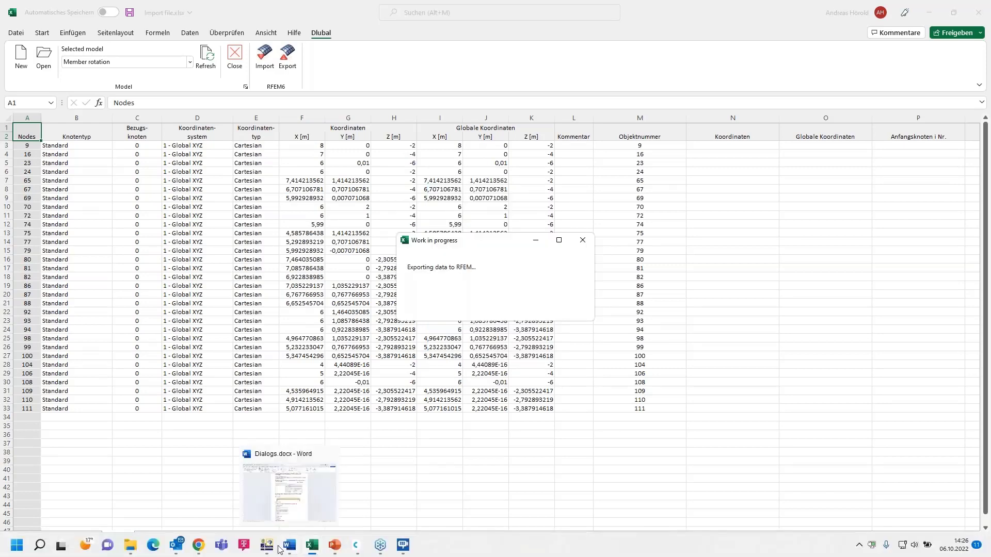
Step: Return to RFEM and abort the external application's connection to unlock the model
{"action": "left_click", "coordinate": [265, 546]}
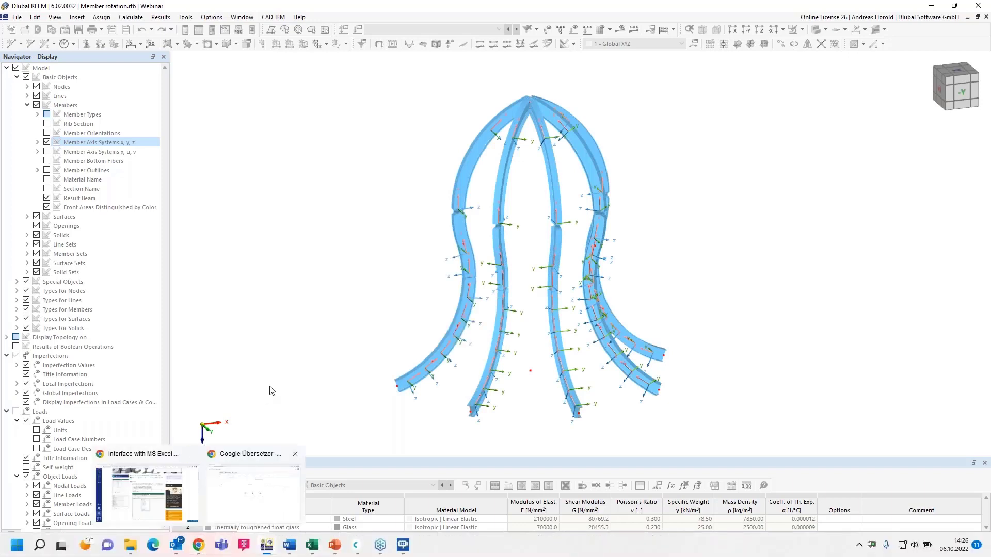
{"action": "left_click", "coordinate": [215, 551]}
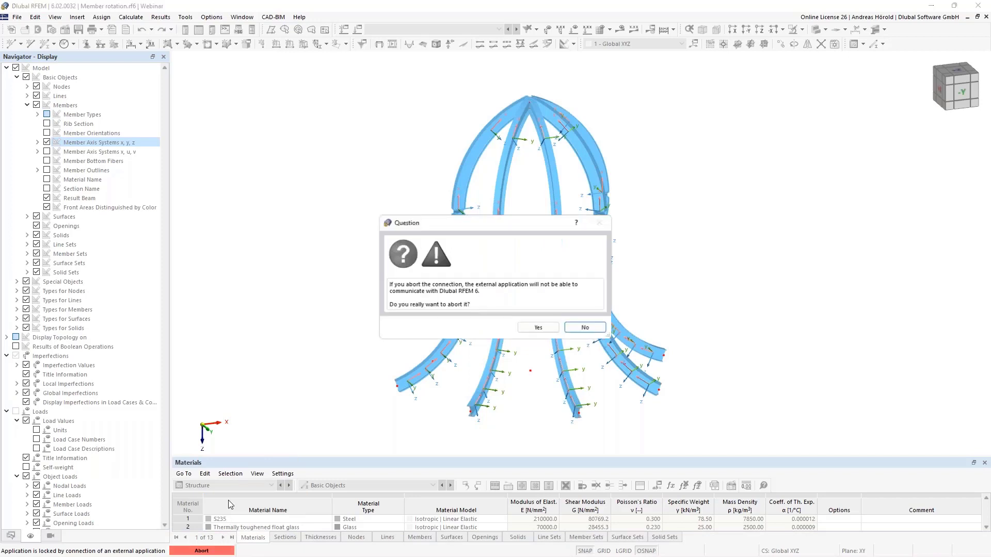
{"action": "left_click", "coordinate": [538, 327]}
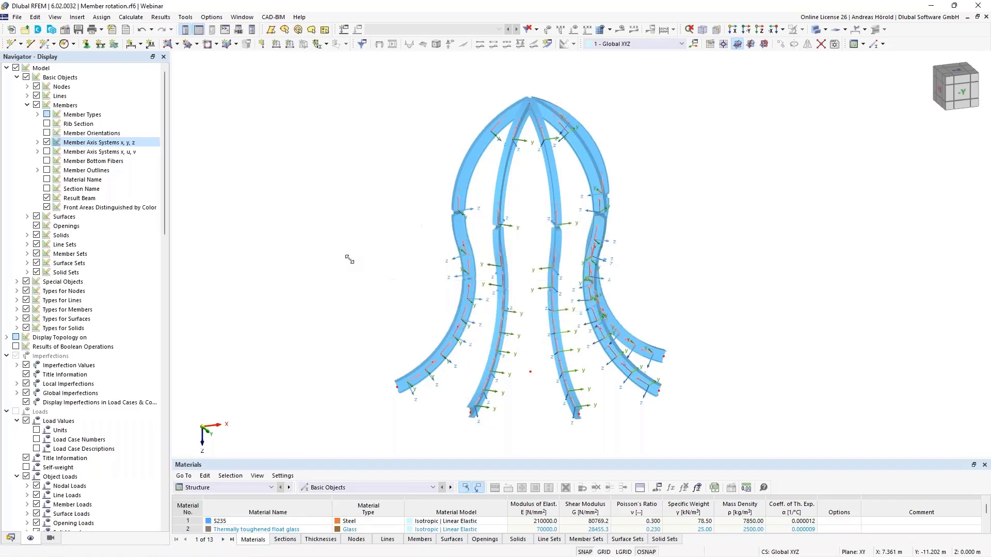
Step: Check the WebService option for starting the server automatically with the application in the program options, then close them without applying changes
{"action": "left_click", "coordinate": [212, 18]}
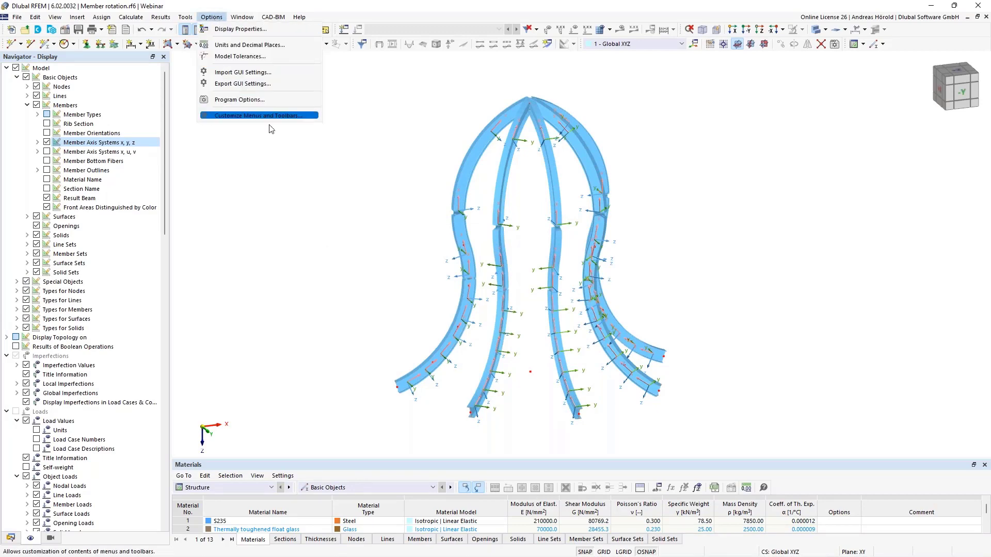
{"action": "left_click", "coordinate": [260, 100]}
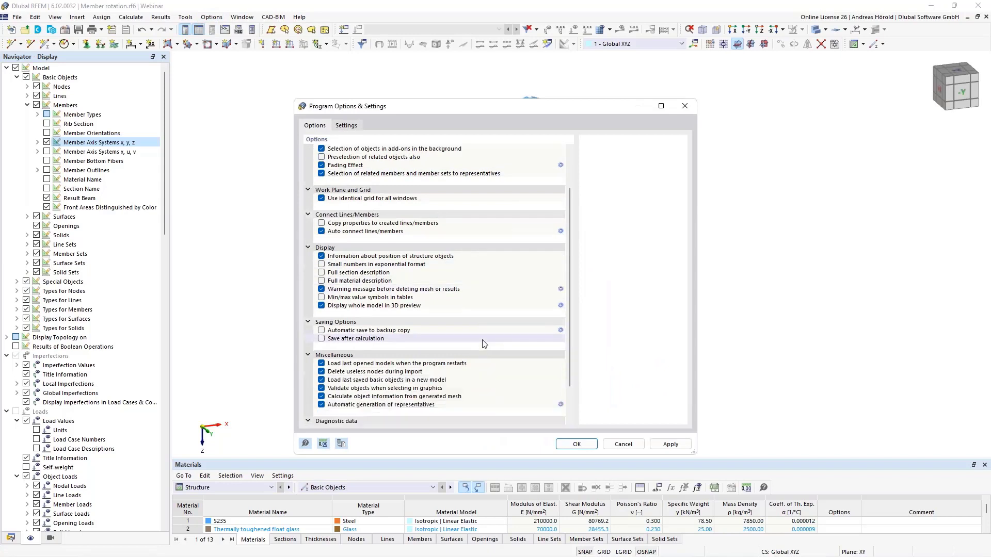
{"action": "scroll", "coordinate": [484, 343], "scroll_direction": "down", "scroll_amount": 3}
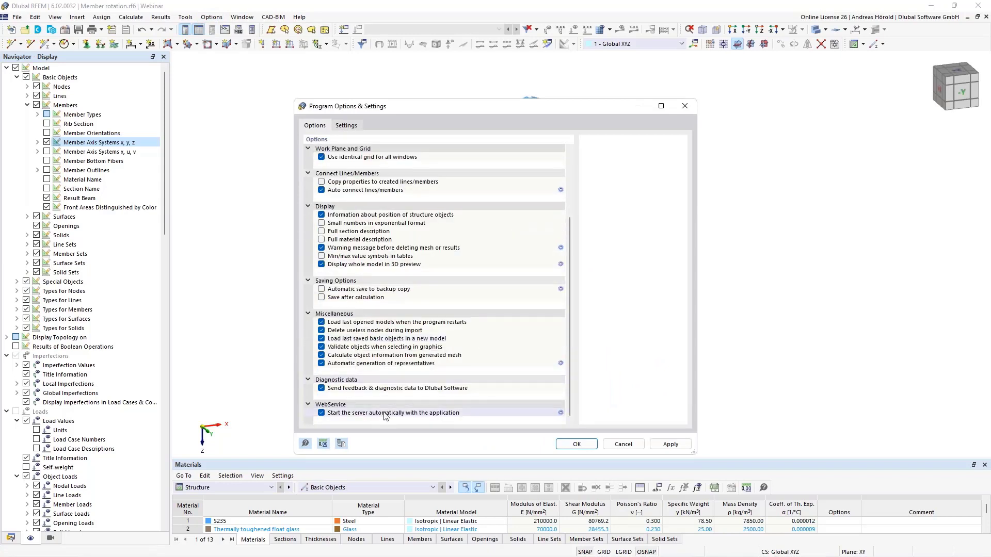
{"action": "left_click", "coordinate": [321, 413]}
{"action": "left_click", "coordinate": [321, 413]}
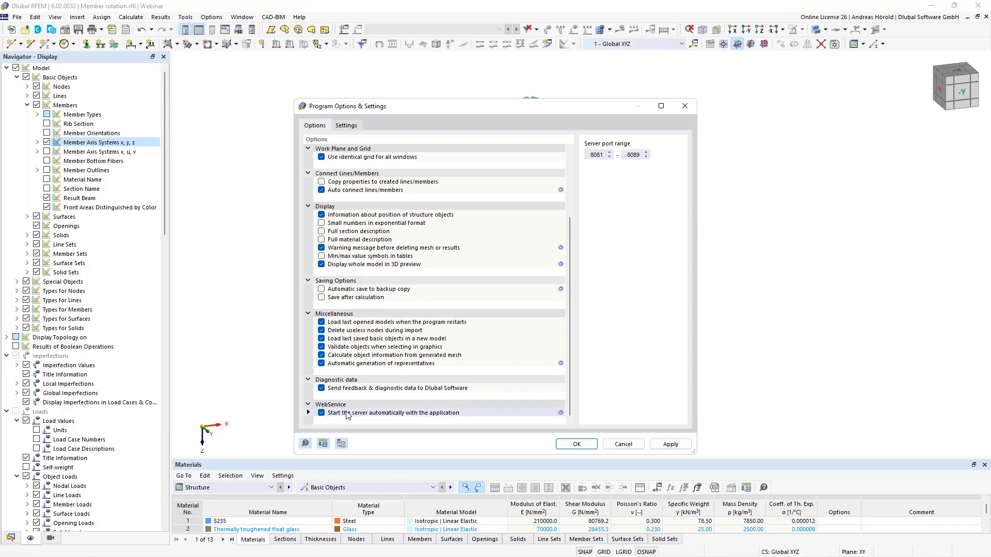
{"action": "left_click", "coordinate": [621, 444]}
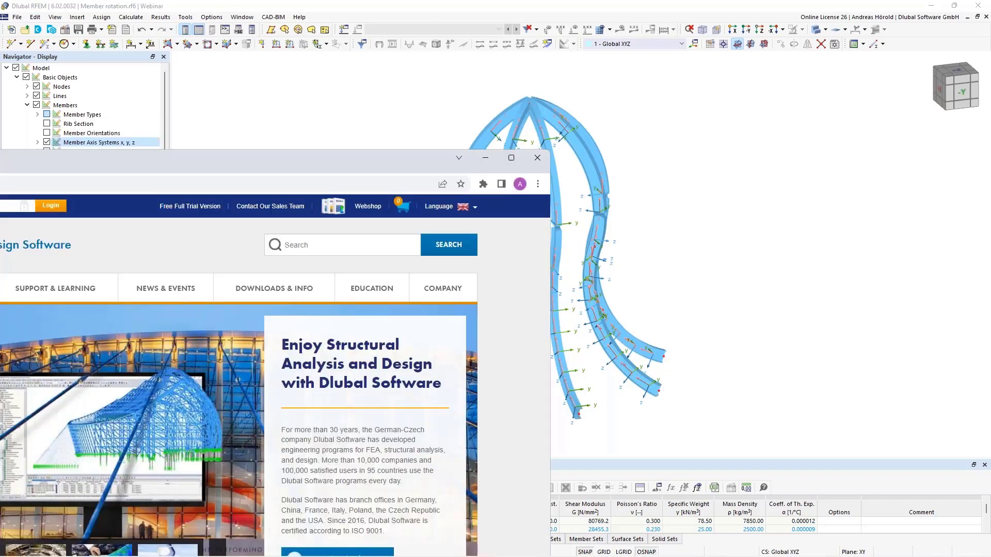
Step: Switch to the browser window showing dlubal.com, maximize it and open the Webinars page from the site's events section
{"action": "left_click_drag", "start_coordinate": [0, 159], "coordinate": [206, 148]}
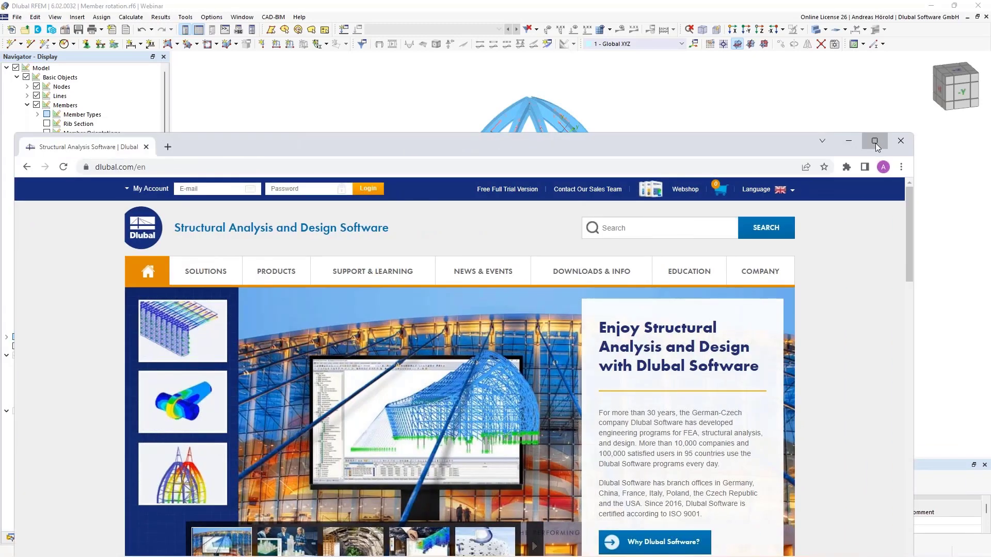
{"action": "left_click", "coordinate": [875, 141]}
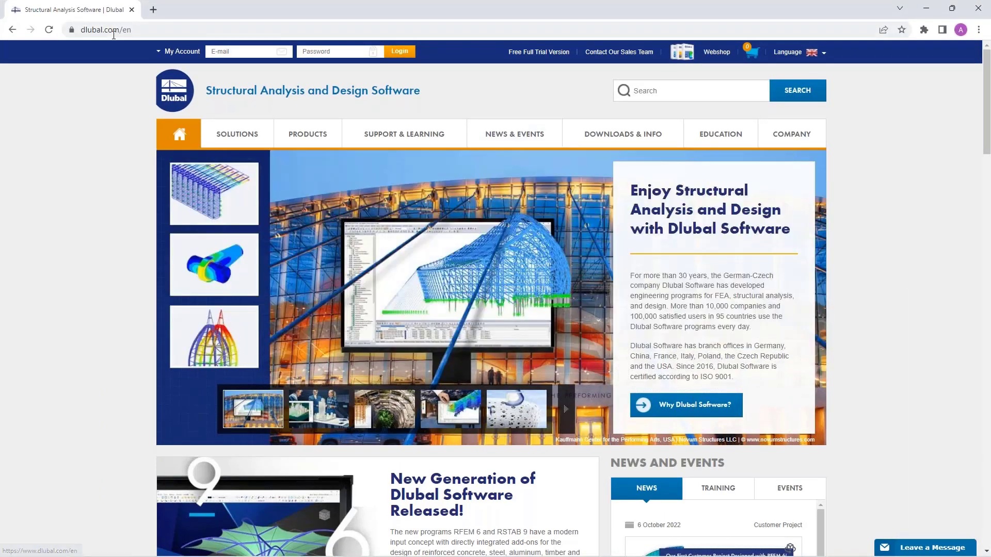
{"action": "mouse_move", "coordinate": [566, 144]}
{"action": "mouse_move", "coordinate": [513, 137]}
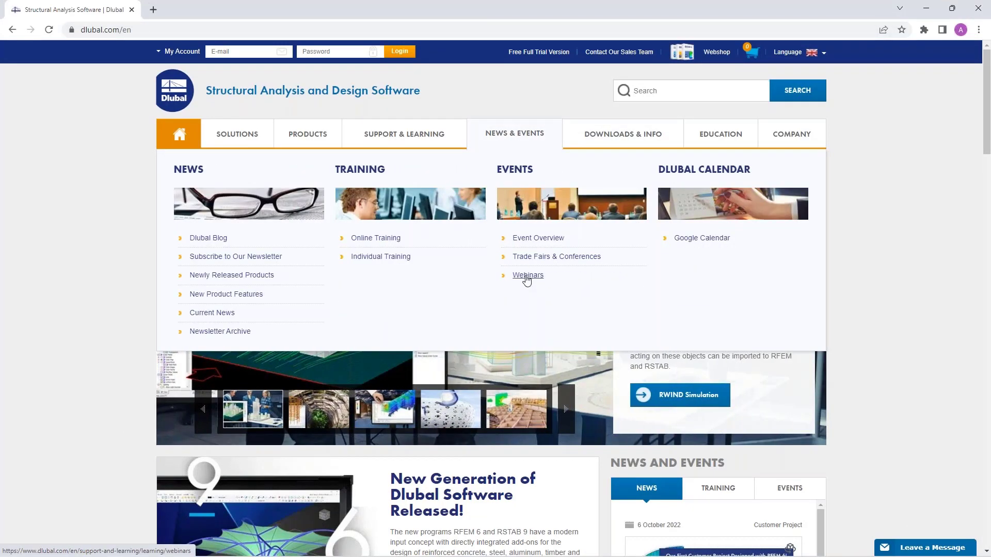
{"action": "left_click", "coordinate": [527, 278]}
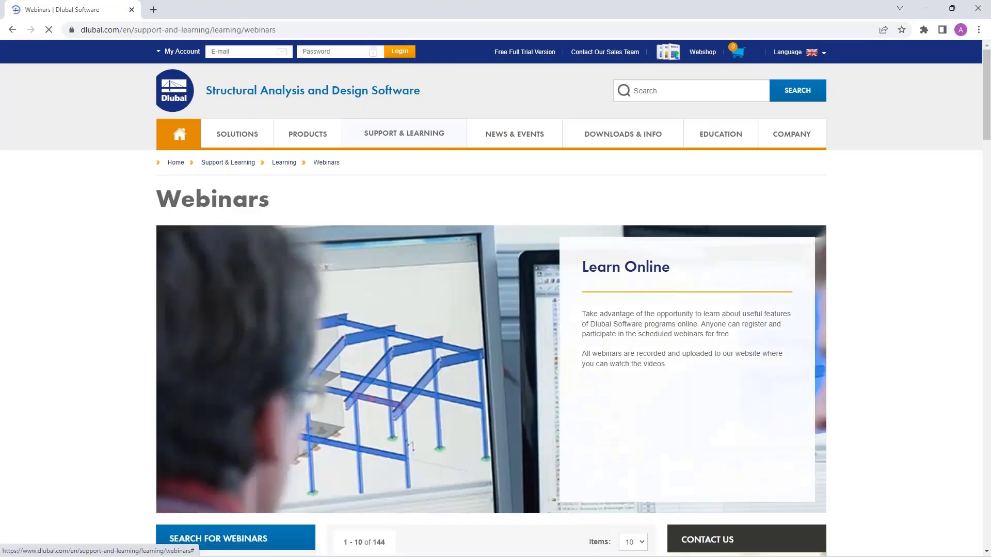
Step: Look through the upcoming webinars and open the entry "Most Frequently Asked Questions Answered by Dlubal Support Team | October 2022"
{"action": "scroll", "coordinate": [525, 395], "scroll_direction": "down", "scroll_amount": 8}
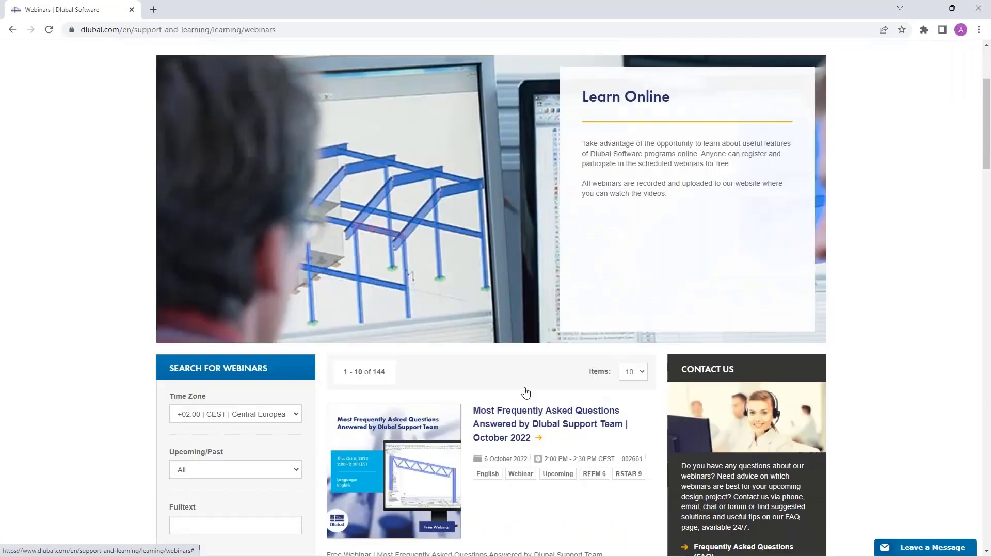
{"action": "scroll", "coordinate": [525, 394], "scroll_direction": "down", "scroll_amount": 1}
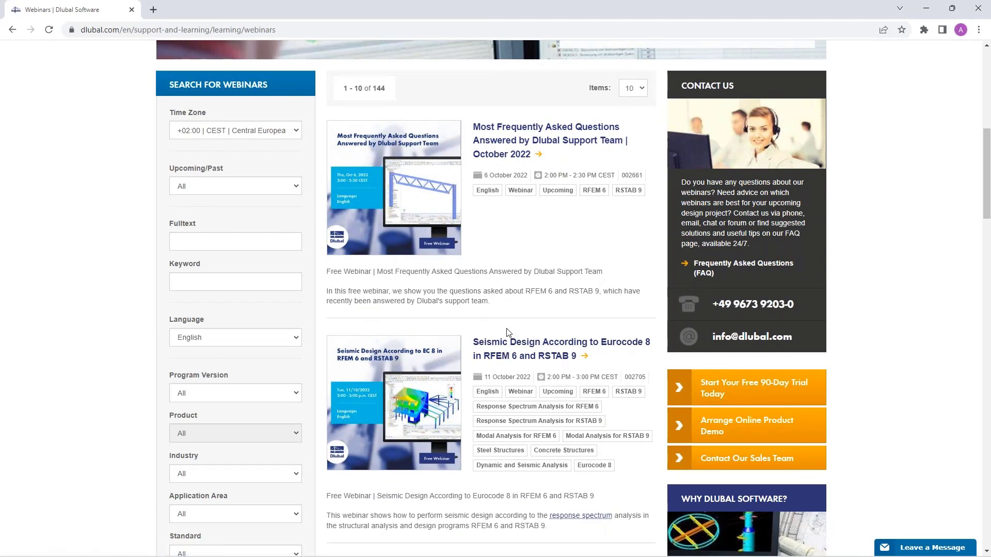
{"action": "scroll", "coordinate": [502, 346], "scroll_direction": "down", "scroll_amount": 1}
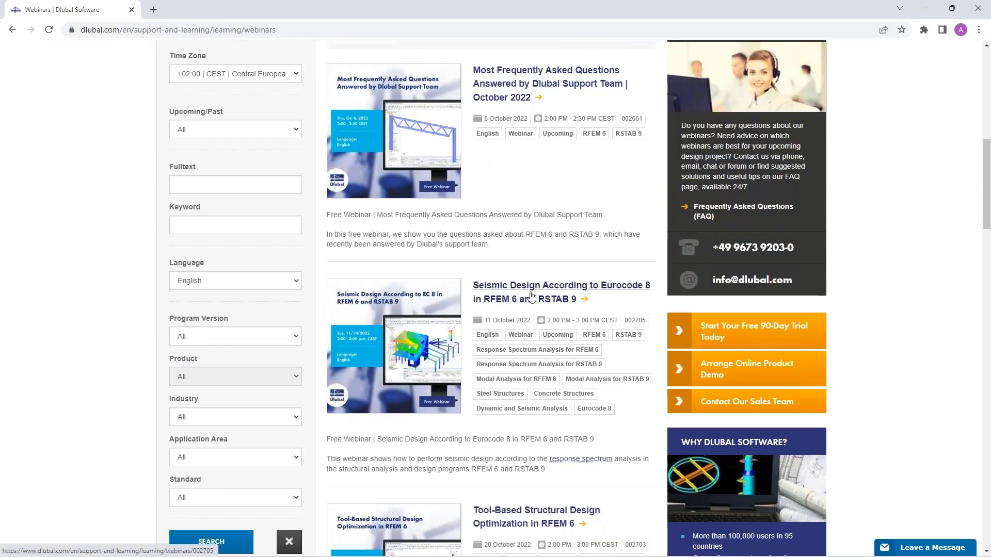
{"action": "scroll", "coordinate": [535, 297], "scroll_direction": "down", "scroll_amount": 1}
{"action": "scroll", "coordinate": [535, 298], "scroll_direction": "down", "scroll_amount": 1}
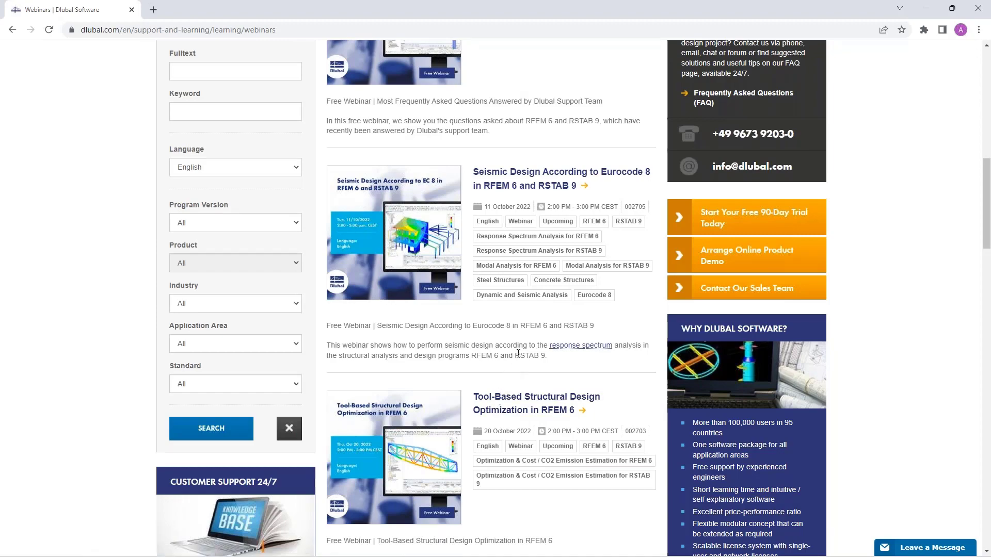
{"action": "scroll", "coordinate": [518, 353], "scroll_direction": "up", "scroll_amount": 4}
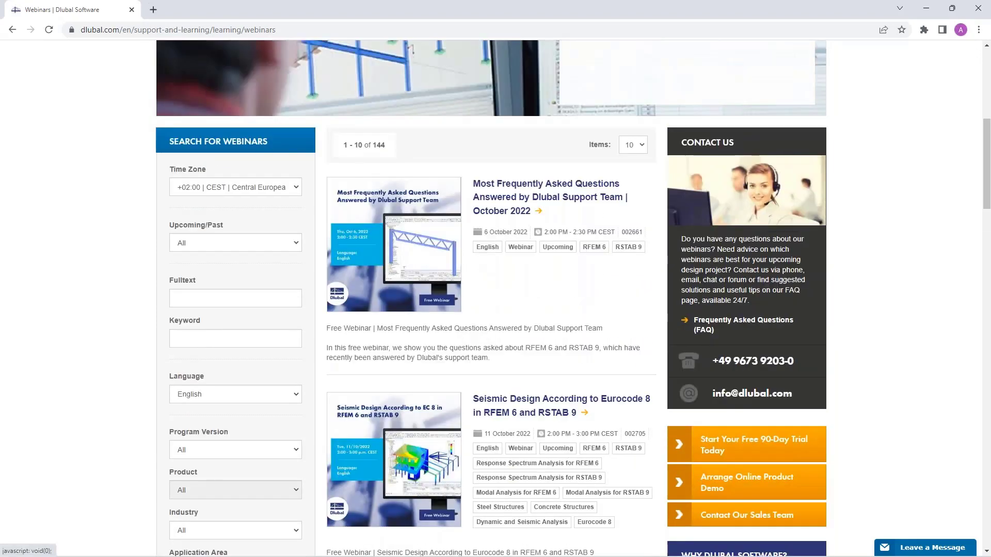
{"action": "left_click", "coordinate": [506, 194]}
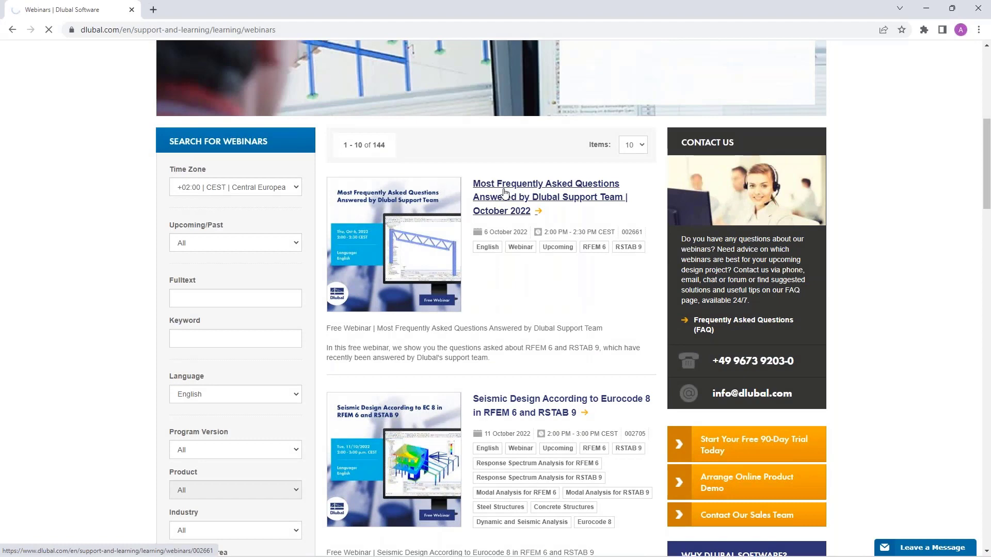
Step: Examine the webinar's information and its Models to Download section, then return to the start of the page
{"action": "scroll", "coordinate": [503, 302], "scroll_direction": "down", "scroll_amount": 1}
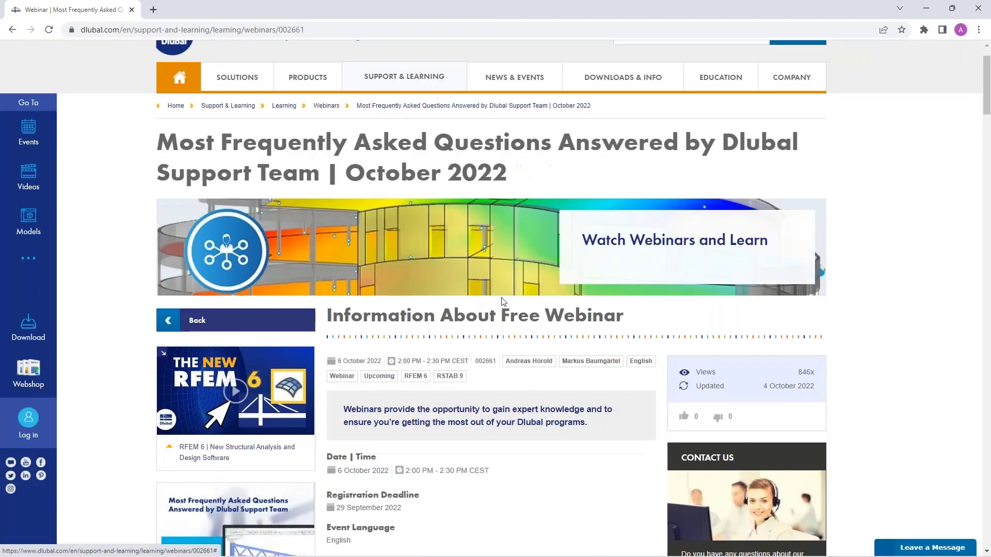
{"action": "scroll", "coordinate": [503, 302], "scroll_direction": "down", "scroll_amount": 4}
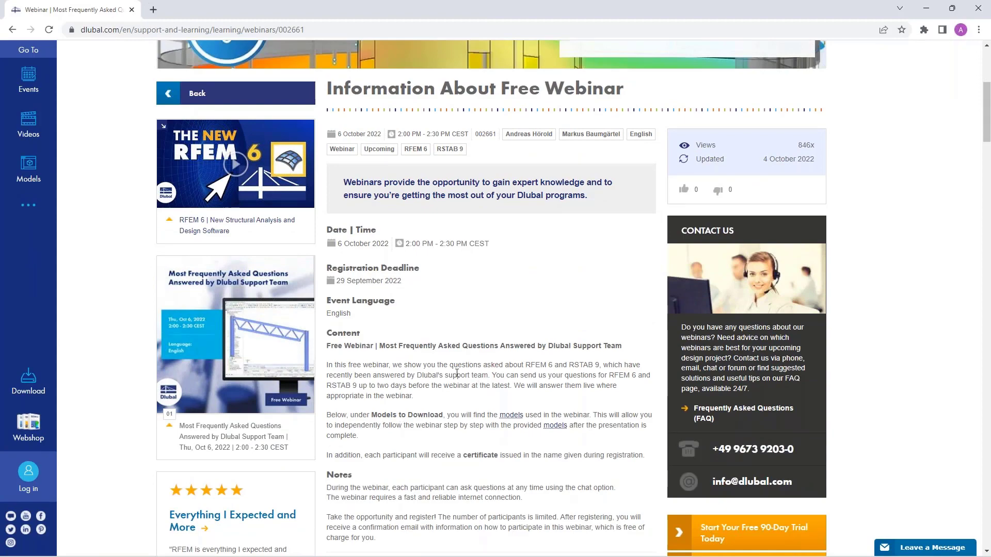
{"action": "scroll", "coordinate": [457, 373], "scroll_direction": "down", "scroll_amount": 20}
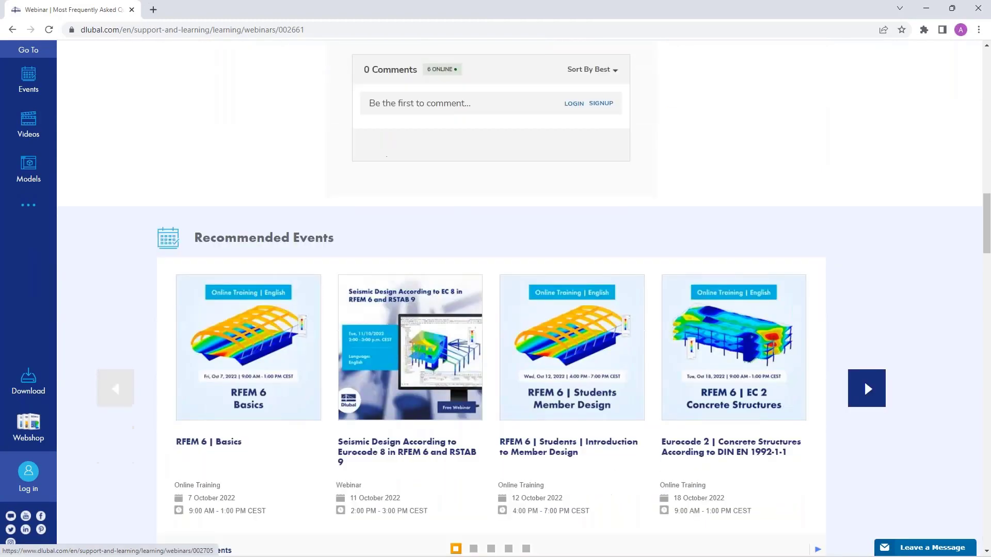
{"action": "scroll", "coordinate": [163, 305], "scroll_direction": "down", "scroll_amount": 5}
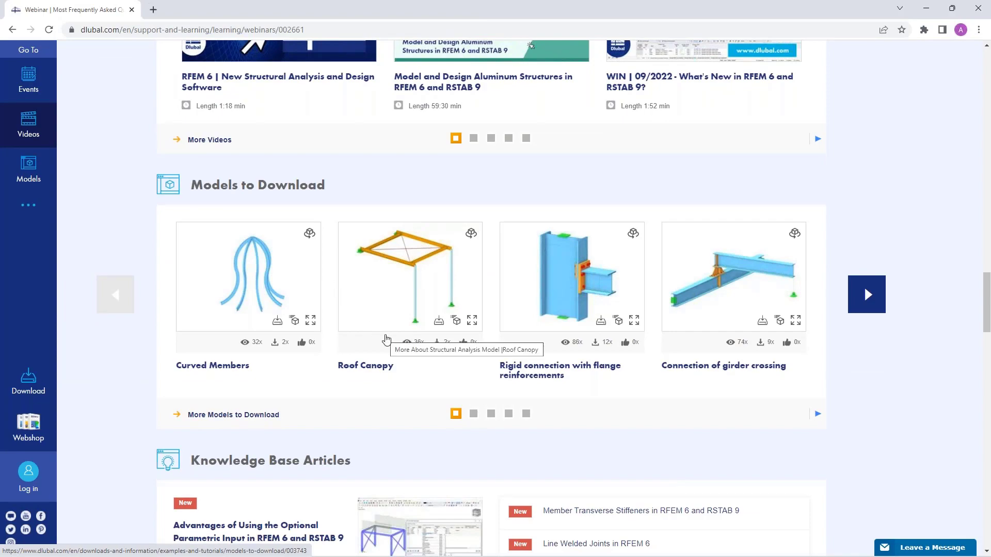
{"action": "scroll", "coordinate": [385, 339], "scroll_direction": "up", "scroll_amount": 9}
{"action": "scroll", "coordinate": [386, 339], "scroll_direction": "up", "scroll_amount": 20}
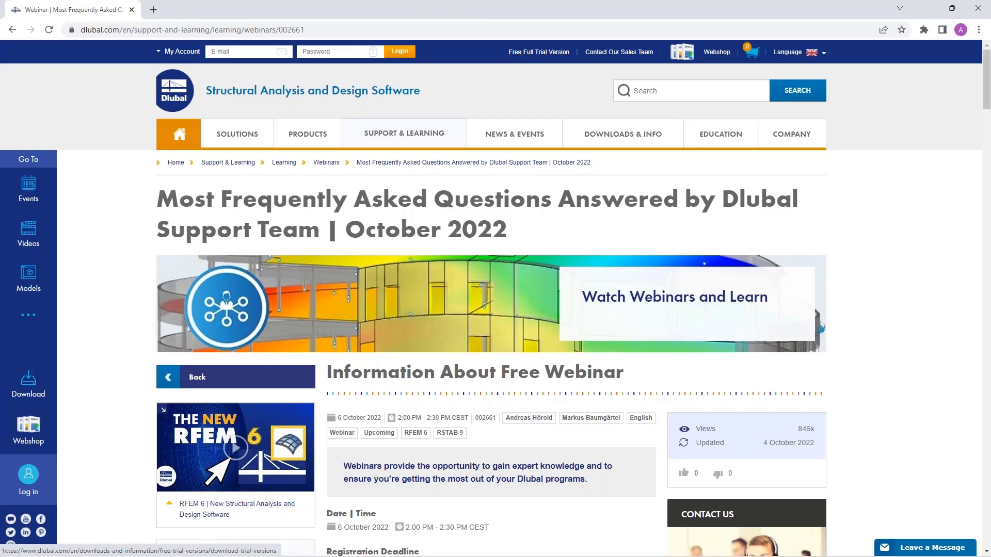
Step: Open the Free Full Trial Version page and look over the trial downloads offered for the Dlubal programs
{"action": "left_click", "coordinate": [531, 55]}
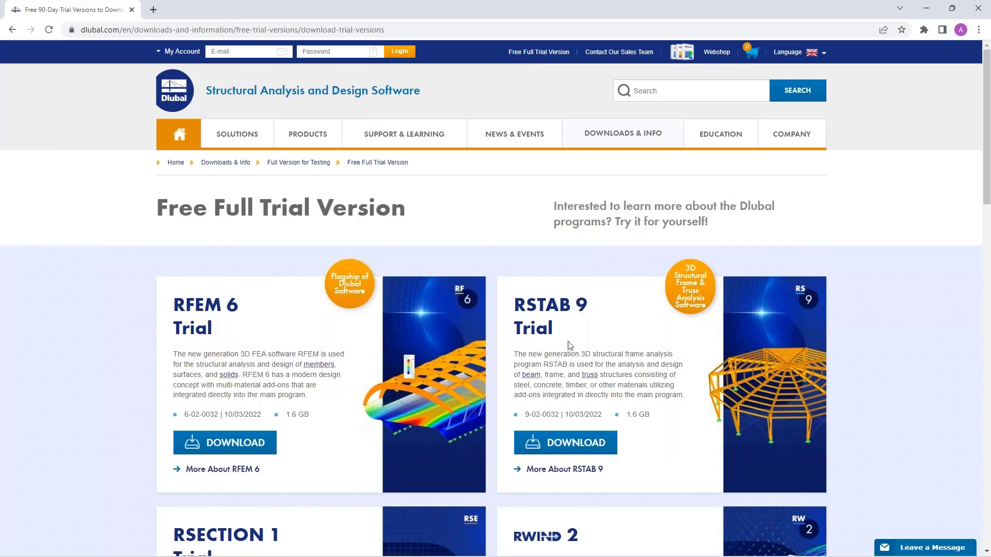
{"action": "scroll", "coordinate": [246, 371], "scroll_direction": "down", "scroll_amount": 3}
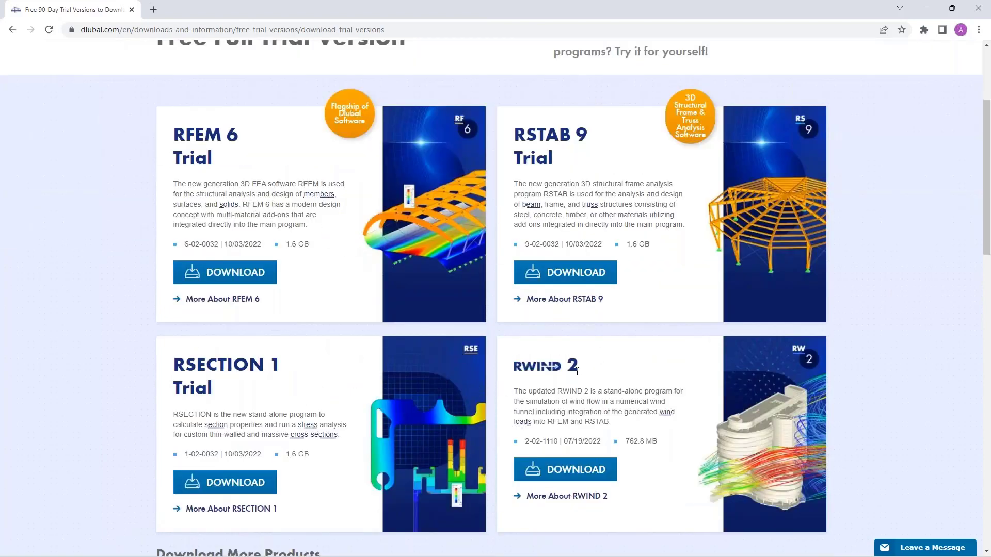
{"action": "scroll", "coordinate": [278, 236], "scroll_direction": "up", "scroll_amount": 1}
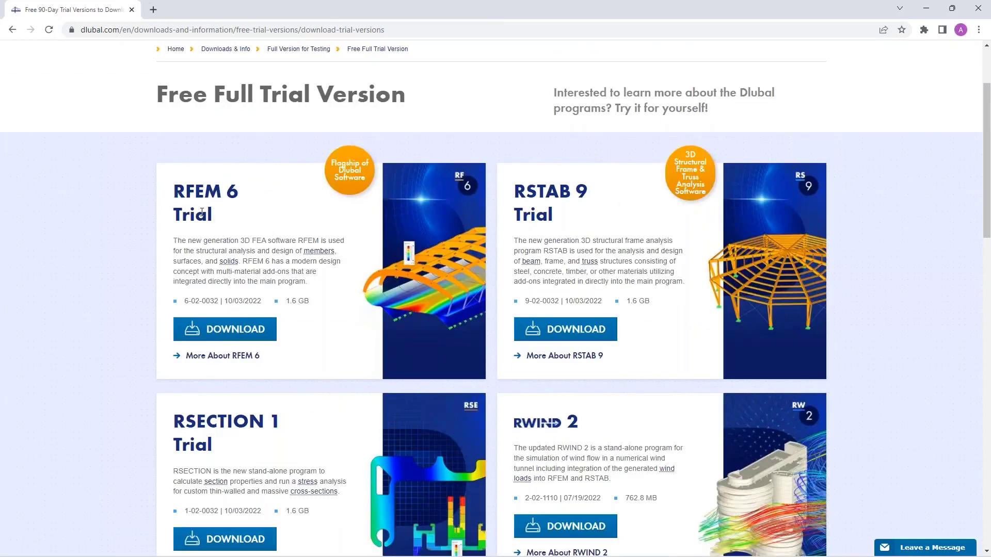